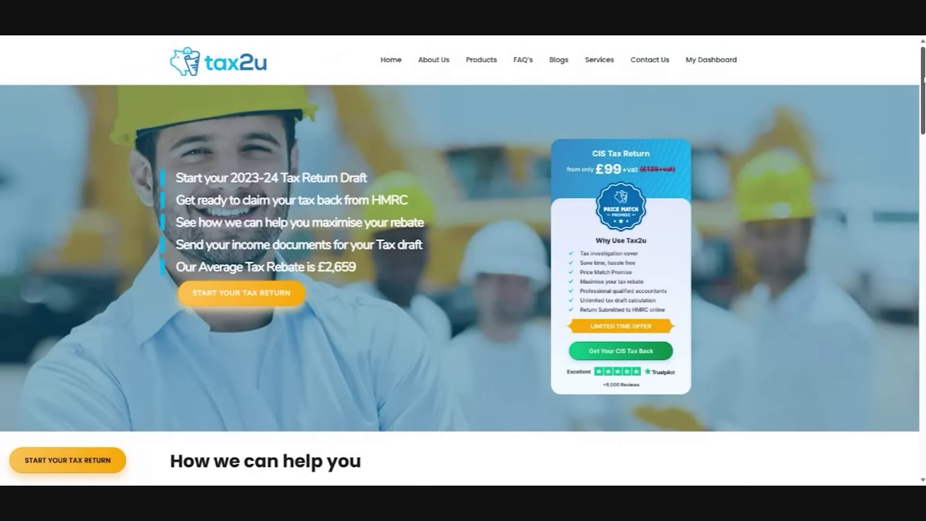
- Look through the tax2u website's home, About Us and Products pages
drag(922, 79, 917, 283)
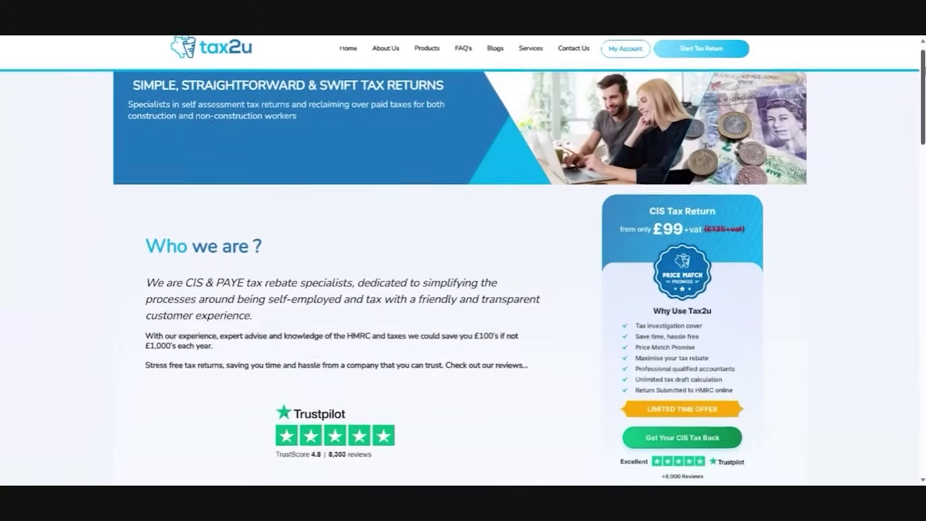
drag(915, 71, 897, 240)
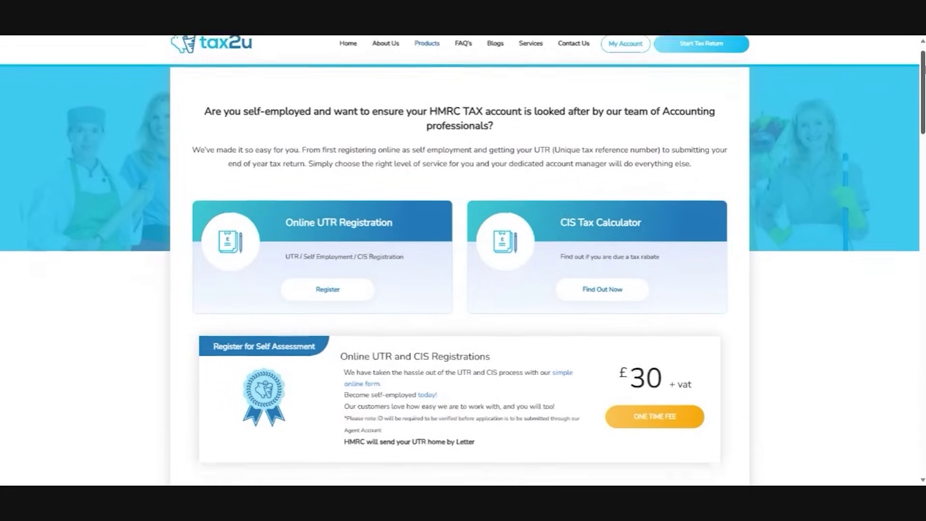
drag(922, 67, 922, 134)
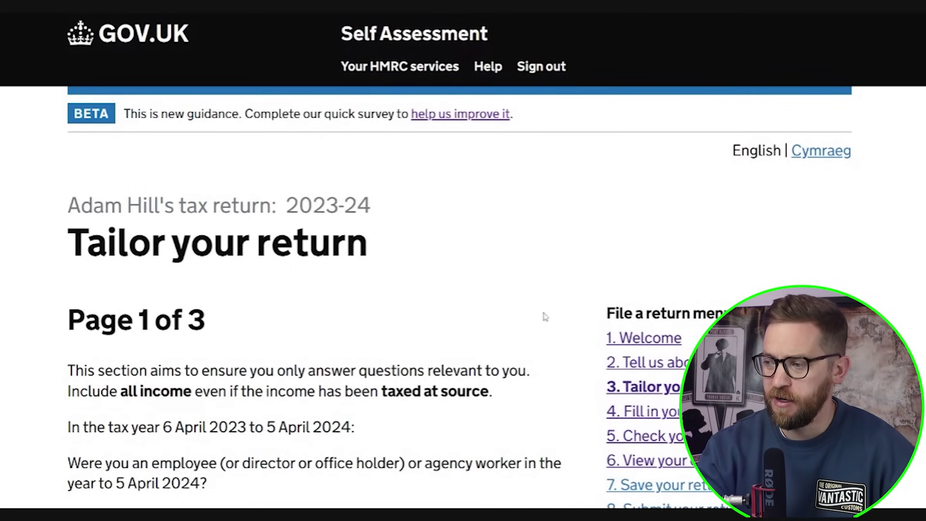
- Read the introduction to page 1 of Tailor your return, including the tax year it covers
scroll(663, 379, down, 3)
scroll(663, 378, down, 2)
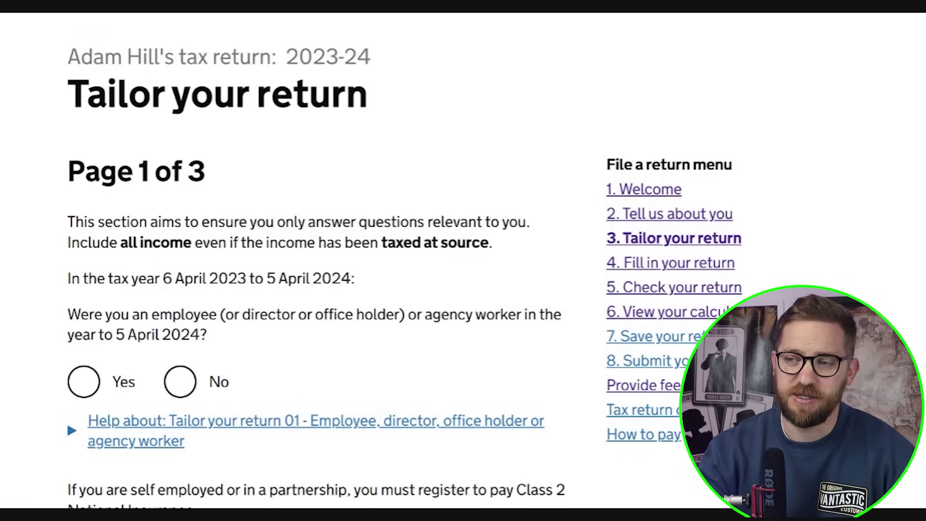
drag(67, 173, 205, 173)
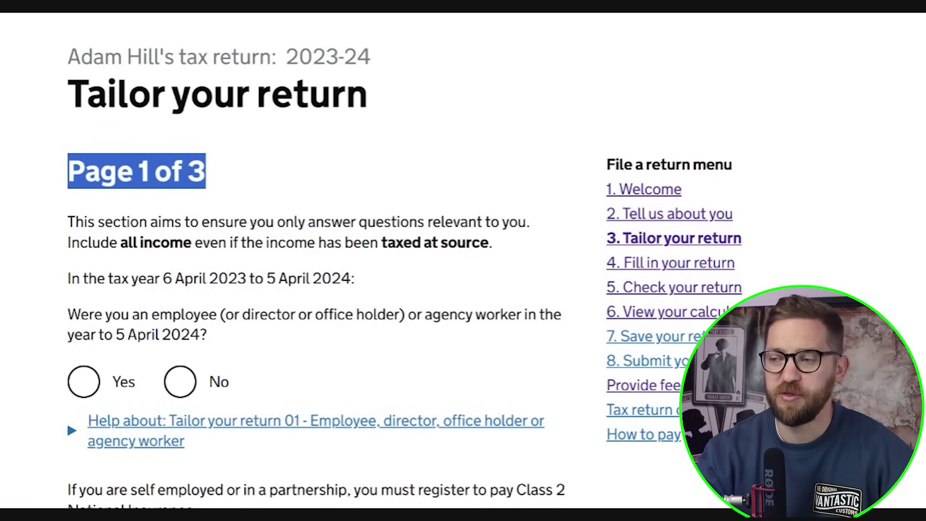
click(357, 193)
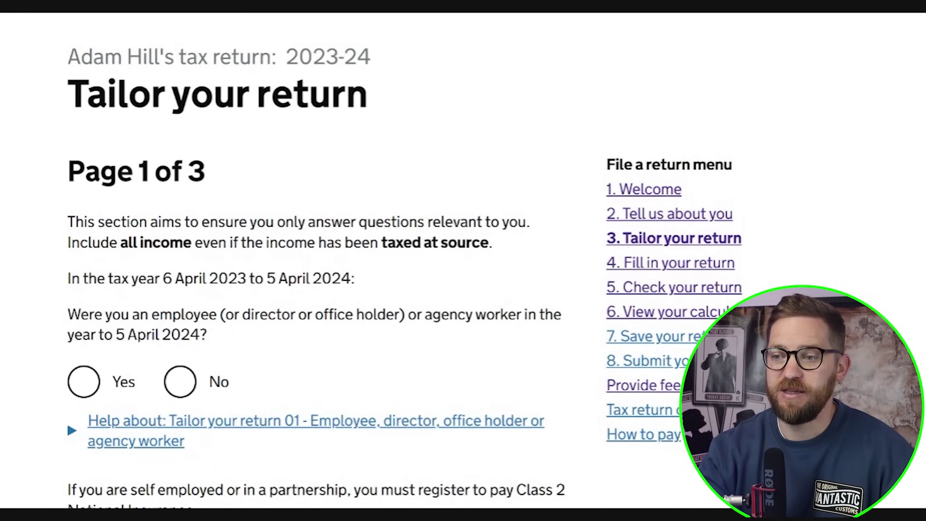
drag(67, 278, 351, 278)
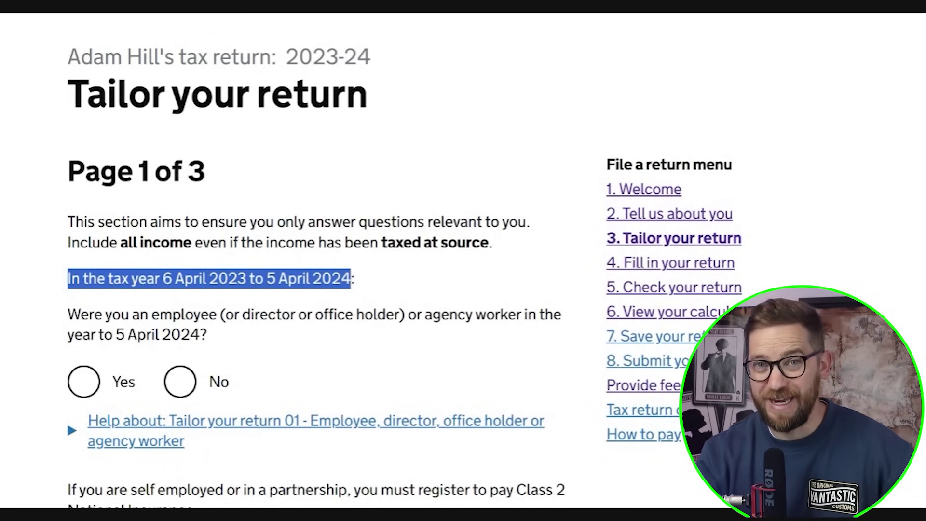
click(252, 340)
scroll(252, 341, down, 2)
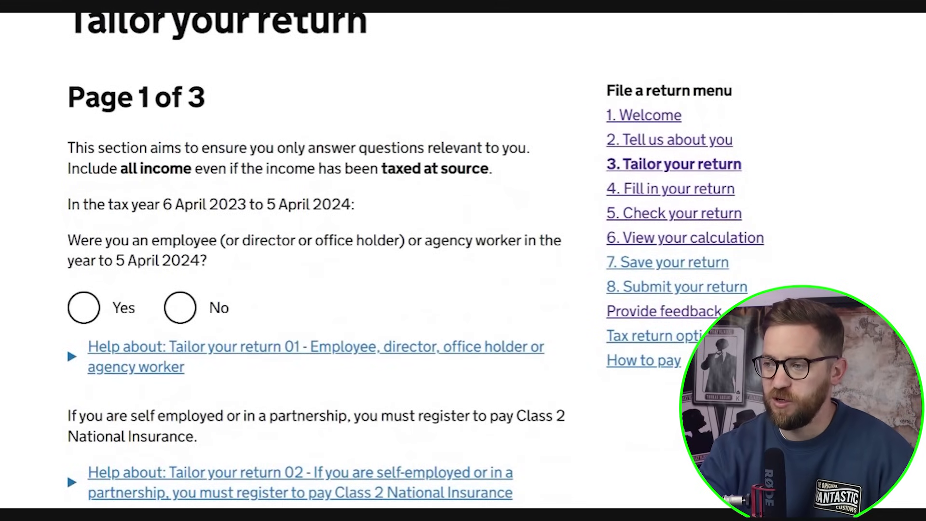
scroll(252, 339, down, 2)
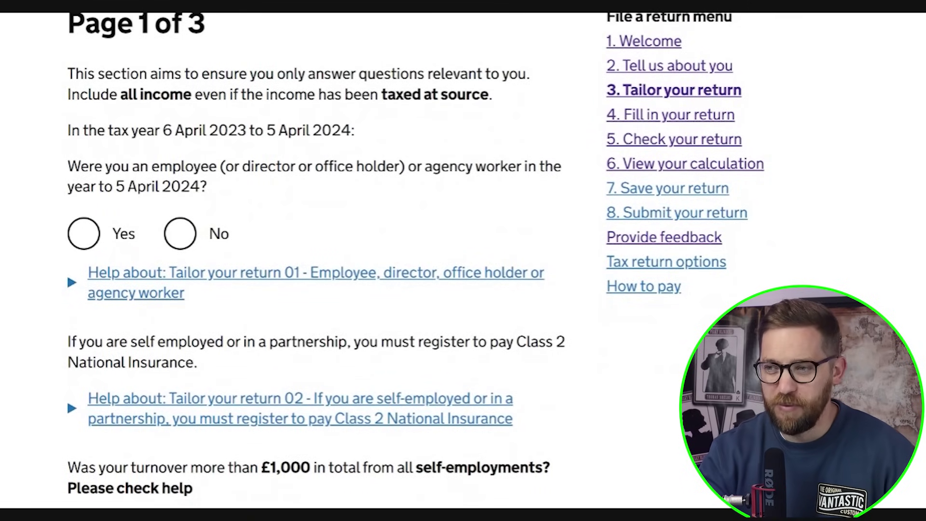
- Answer No to being an employee, director, office holder or agency worker in the year to 5 April 2024
drag(152, 166, 216, 166)
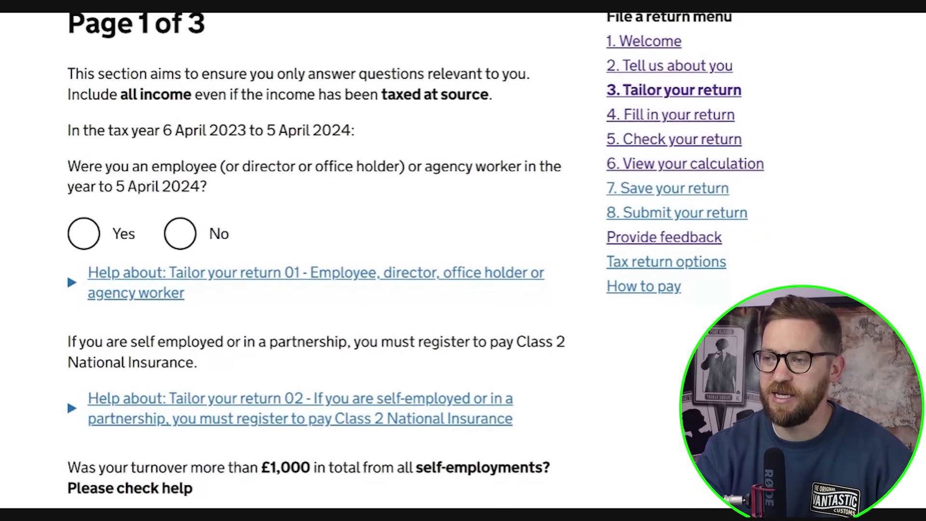
drag(242, 166, 298, 174)
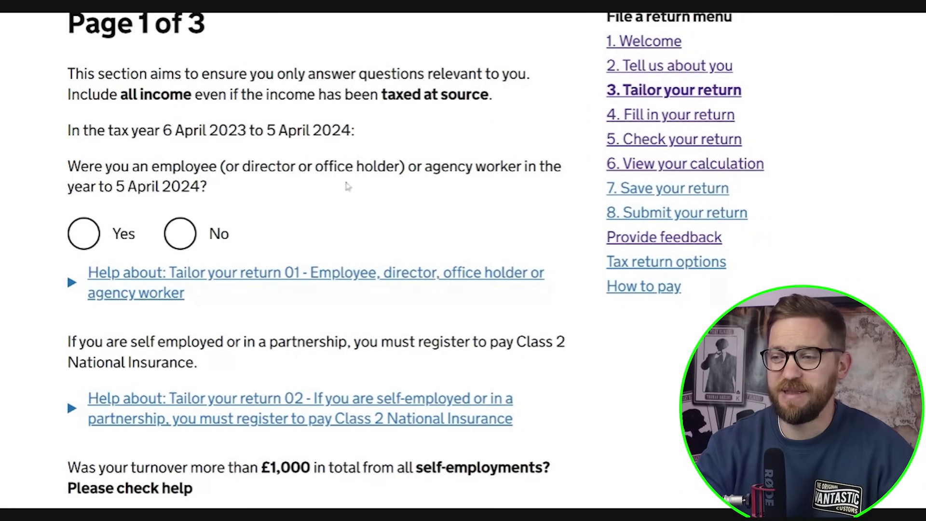
click(184, 233)
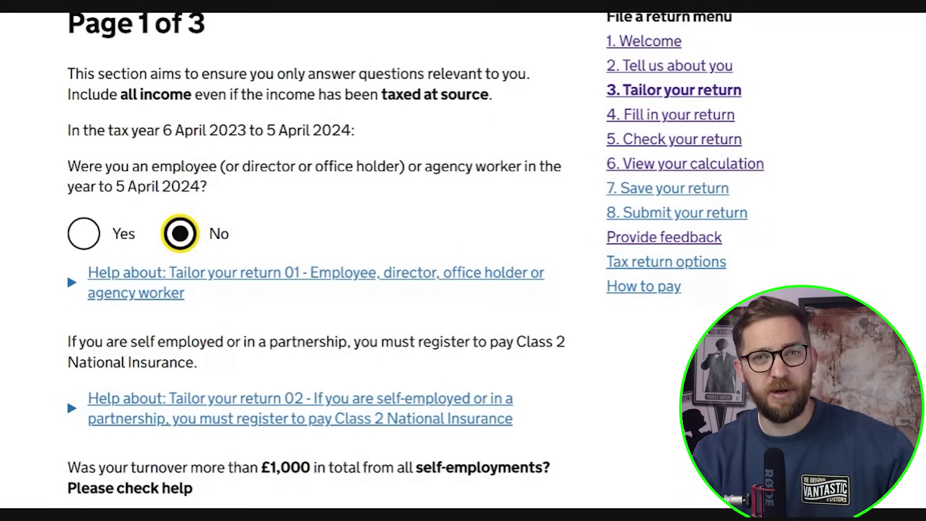
click(85, 234)
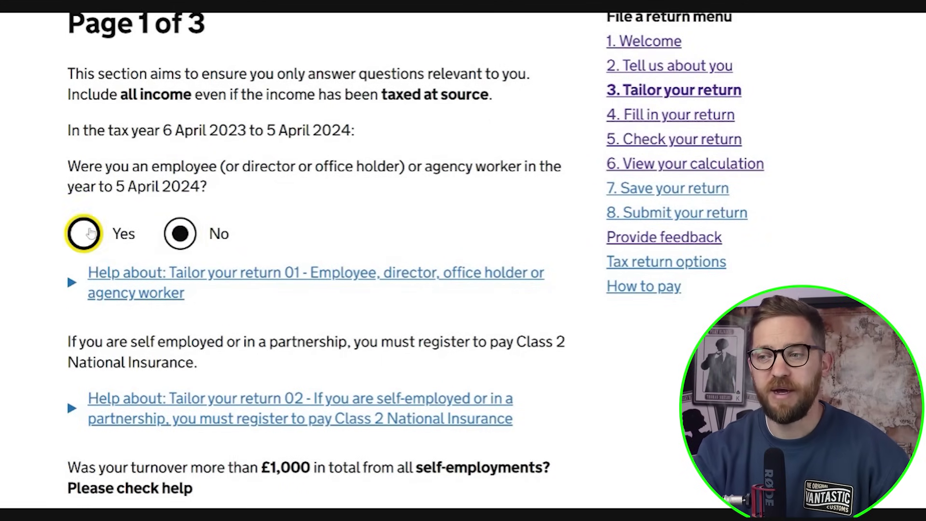
click(180, 233)
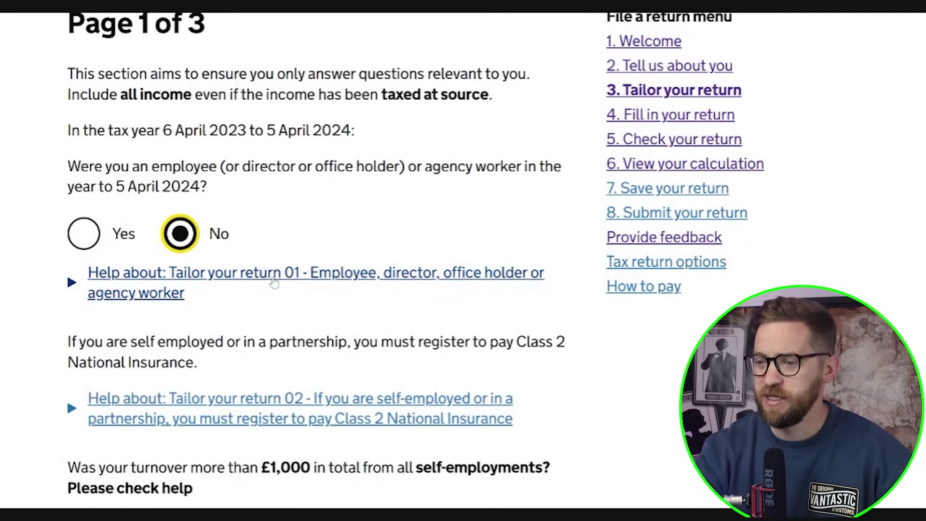
- Answer Yes to having total turnover of more than £1,000 from all self-employments
scroll(273, 283, down, 3)
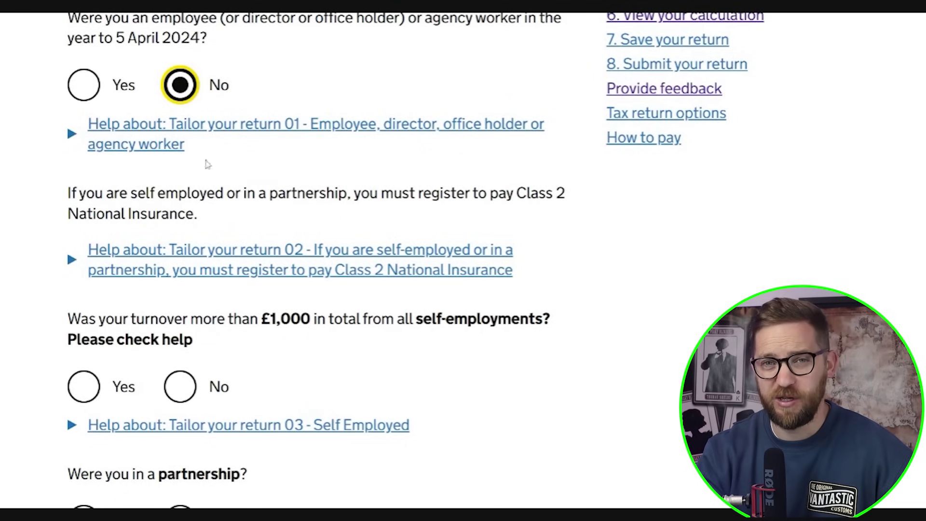
scroll(213, 258, down, 3)
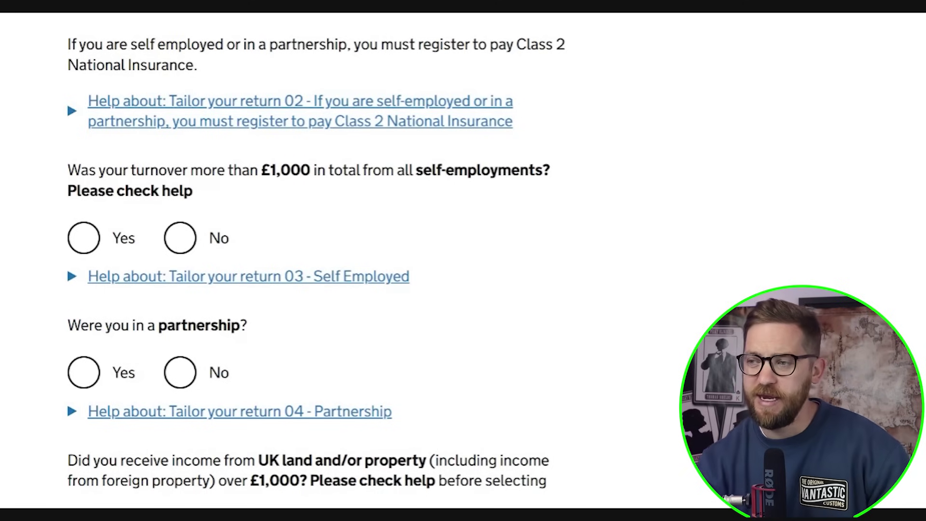
click(84, 238)
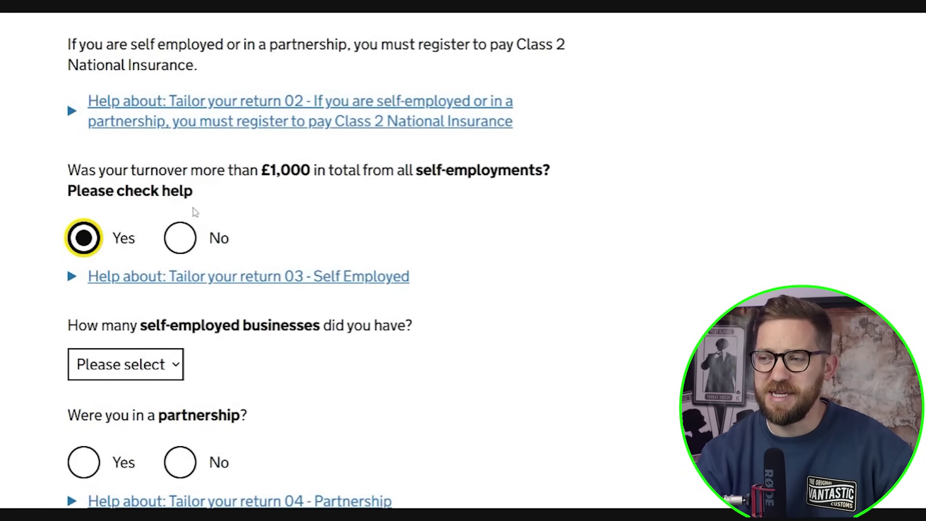
- Set the number of self-employed businesses to 1 and name the business Example
scroll(192, 208, down, 2)
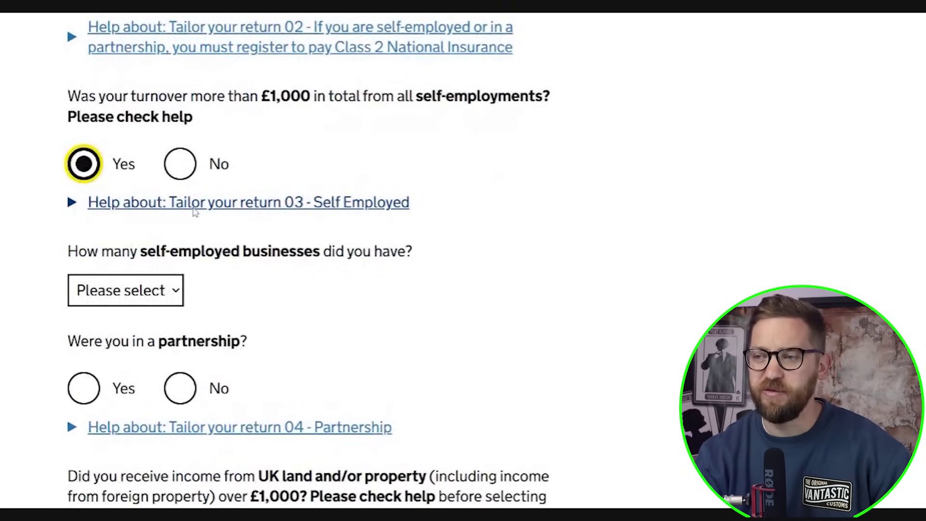
scroll(194, 213, down, 2)
click(176, 219)
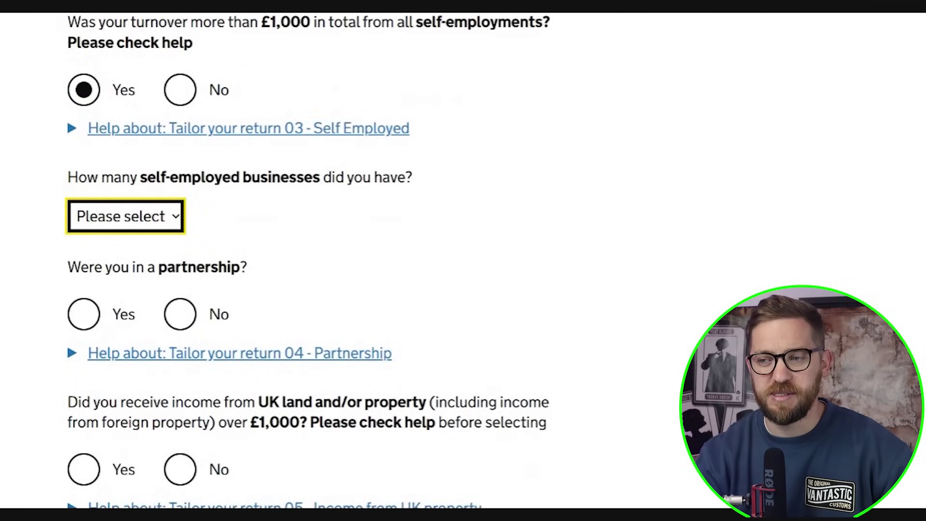
key(Down)
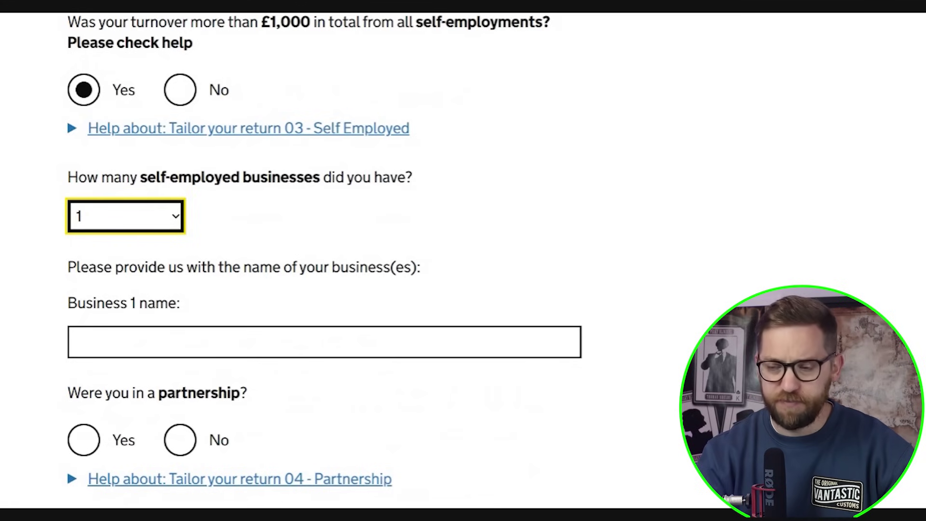
click(79, 342)
text(Example)
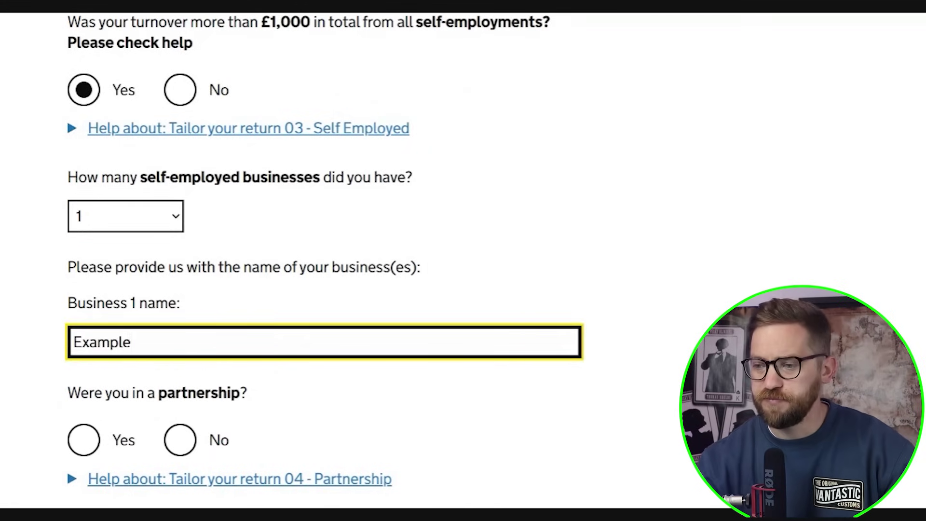
scroll(194, 347, down, 3)
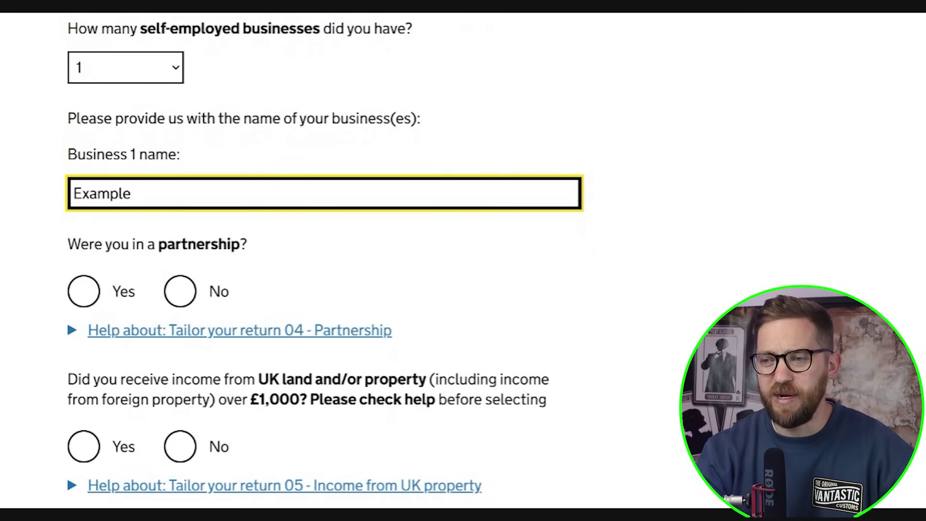
key(shift+Left)
key(shift+Left)
key(shift+Left)
key(shift+Left)
key(shift+Left)
key(shift+Left)
key(shift+Left)
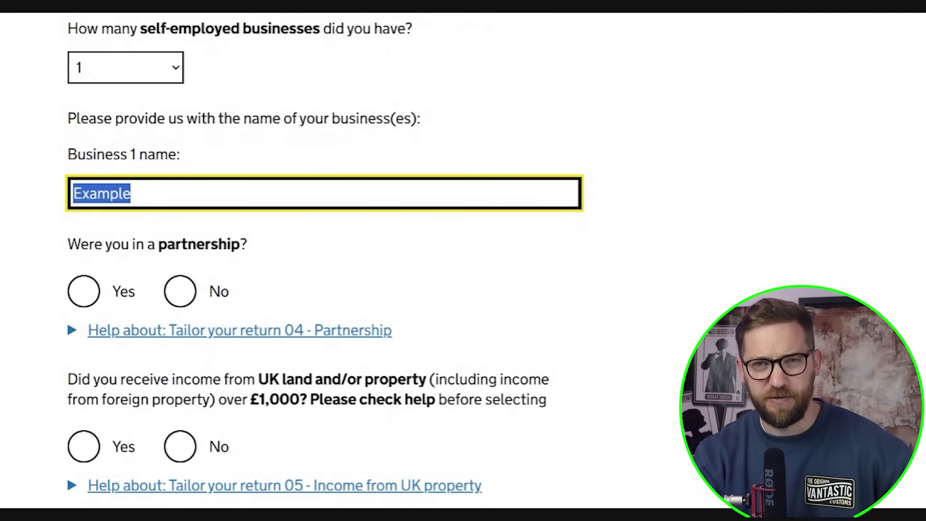
key(Right)
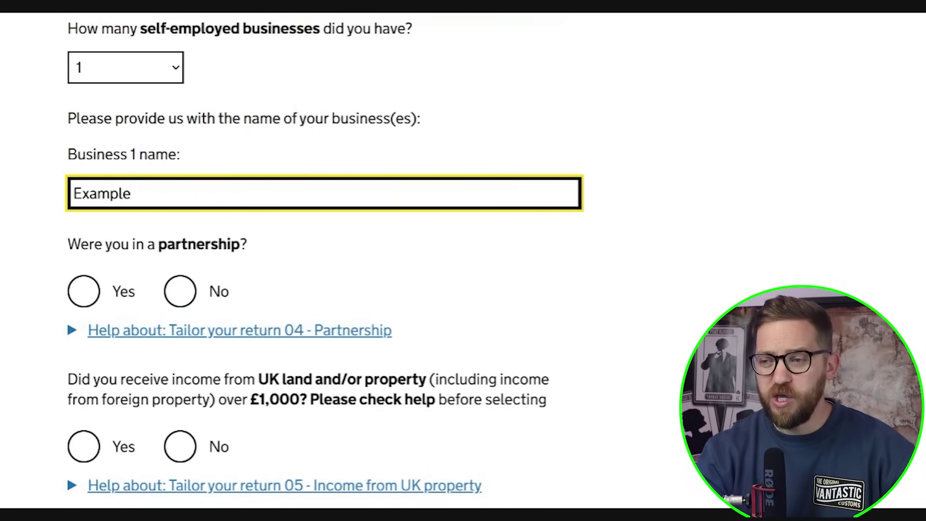
- Answer No to being in a partnership and No to receiving UK land or property income over £1,000
click(170, 292)
scroll(139, 264, down, 2)
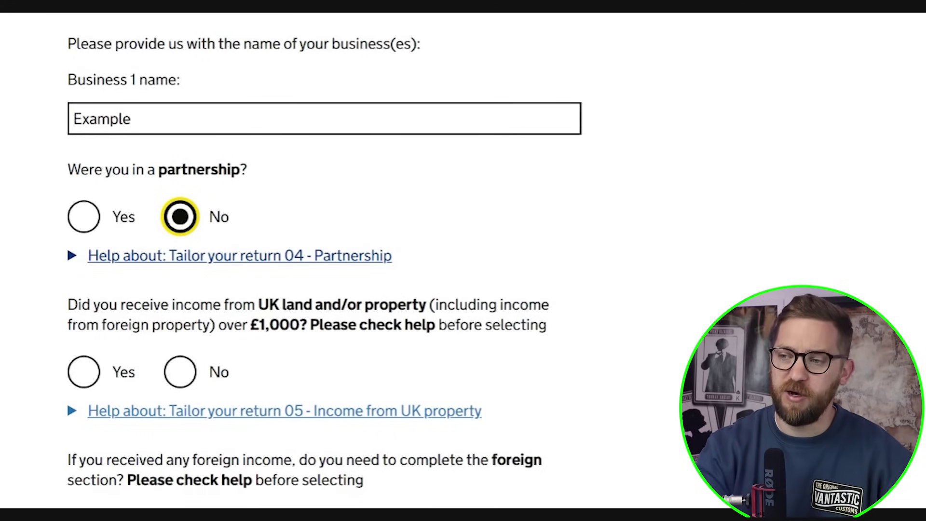
scroll(188, 217, down, 2)
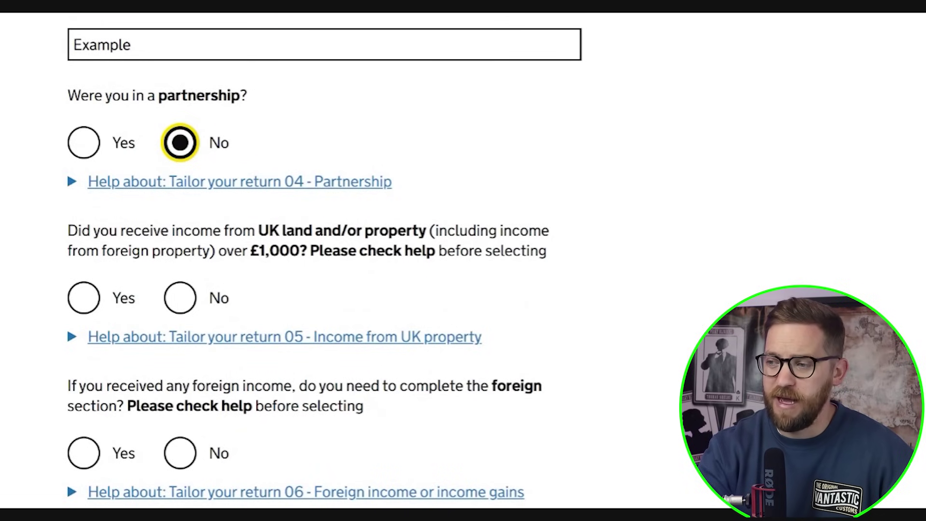
scroll(309, 261, down, 2)
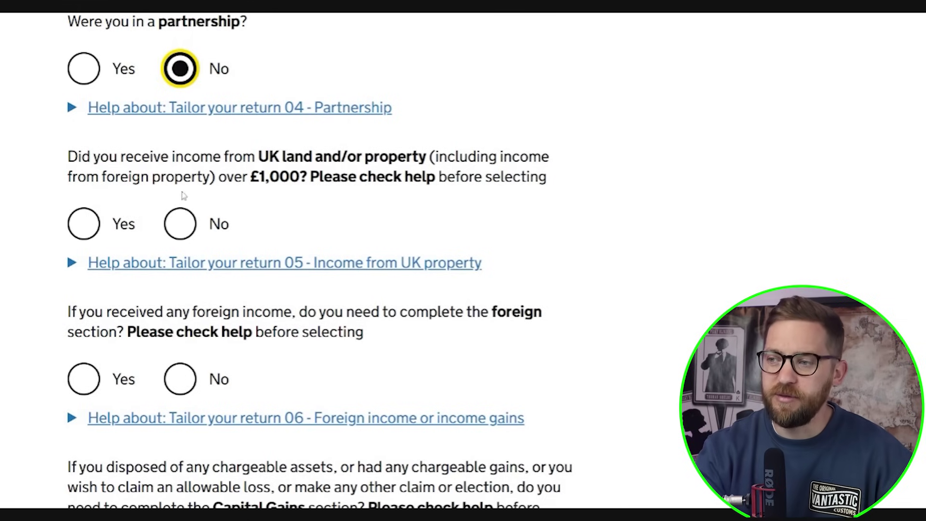
click(159, 231)
- Answer No to needing the foreign income section
scroll(270, 267, down, 1)
scroll(270, 267, down, 3)
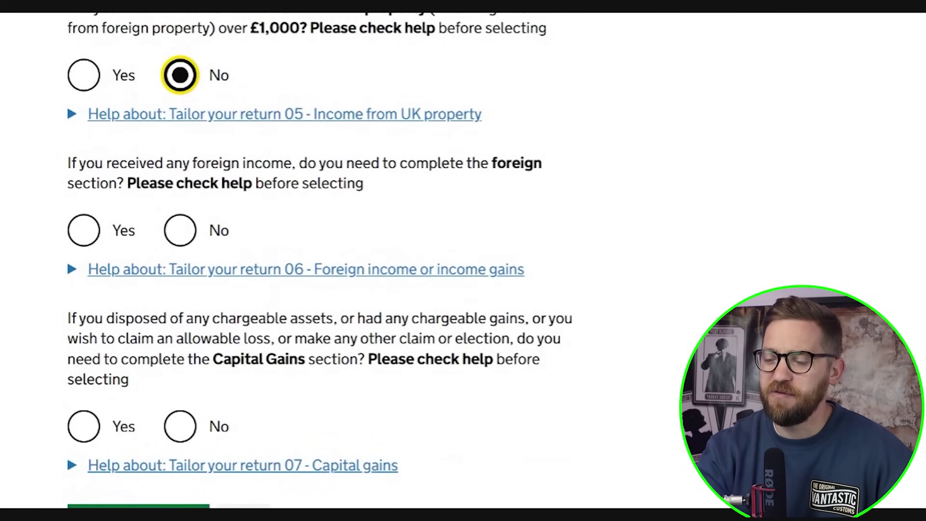
click(179, 230)
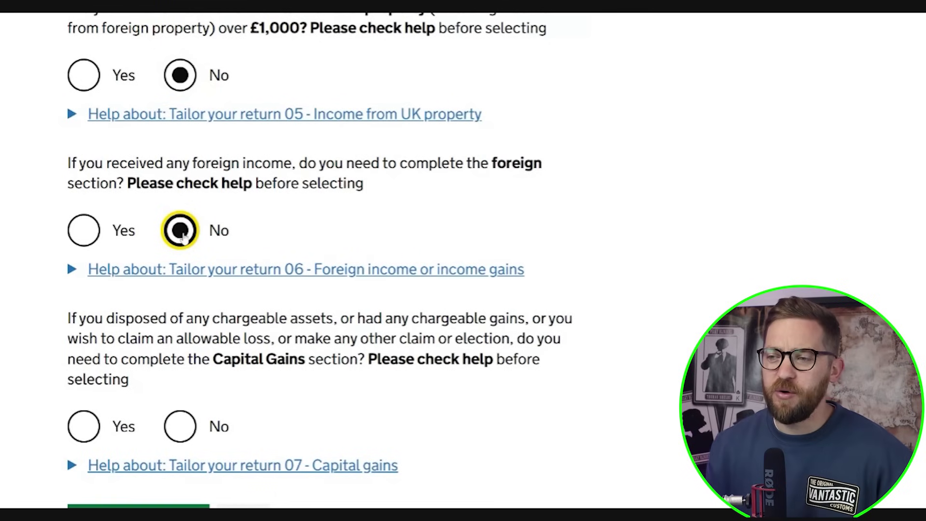
- Open the help on foreign income or income gains and read which kinds of overseas income it lists
click(219, 271)
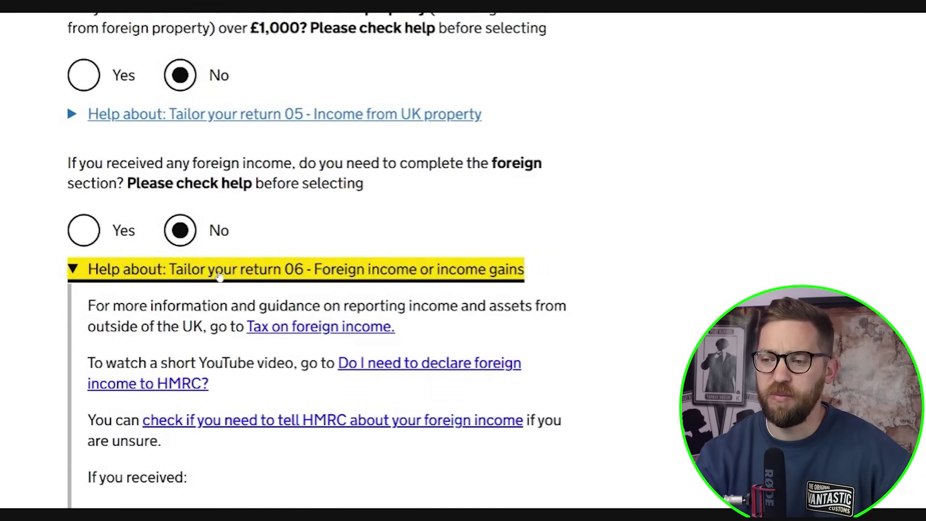
scroll(219, 276, down, 1)
scroll(219, 275, down, 5)
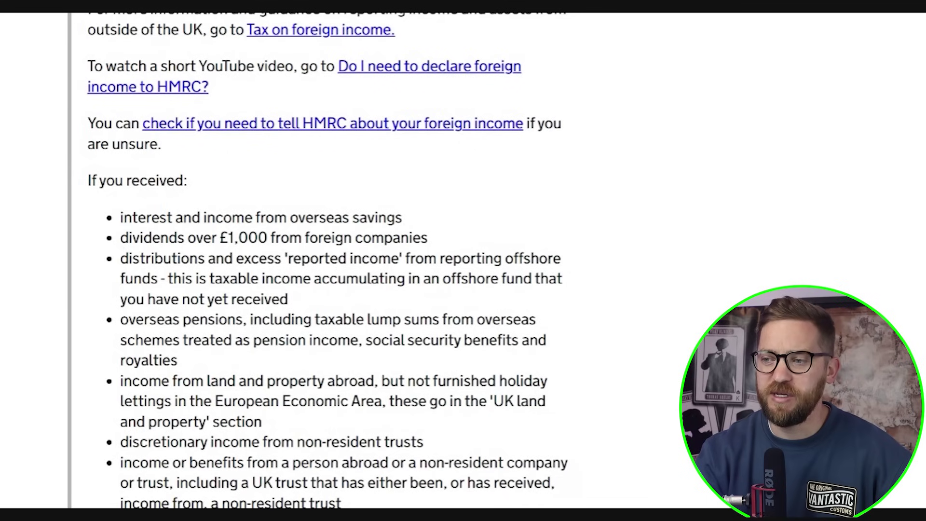
drag(128, 217, 233, 238)
click(233, 238)
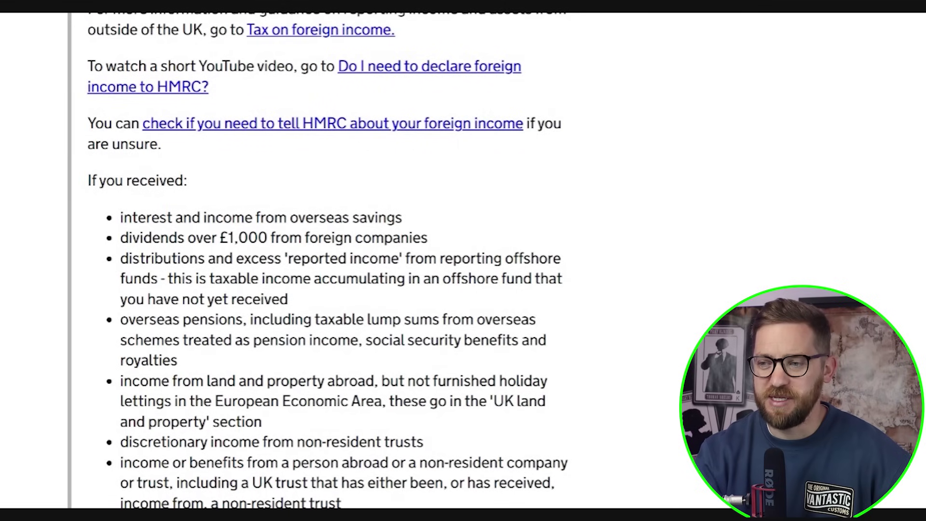
drag(123, 217, 192, 217)
click(197, 217)
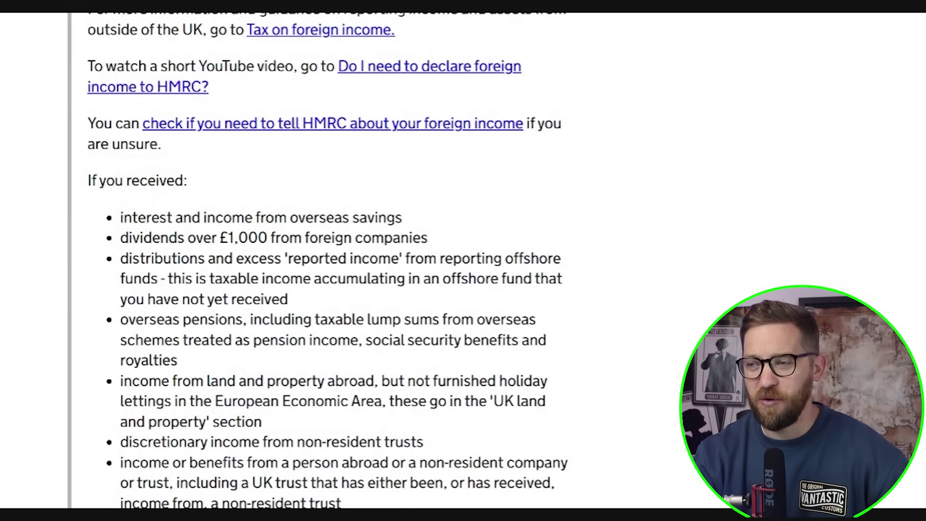
drag(120, 238, 267, 237)
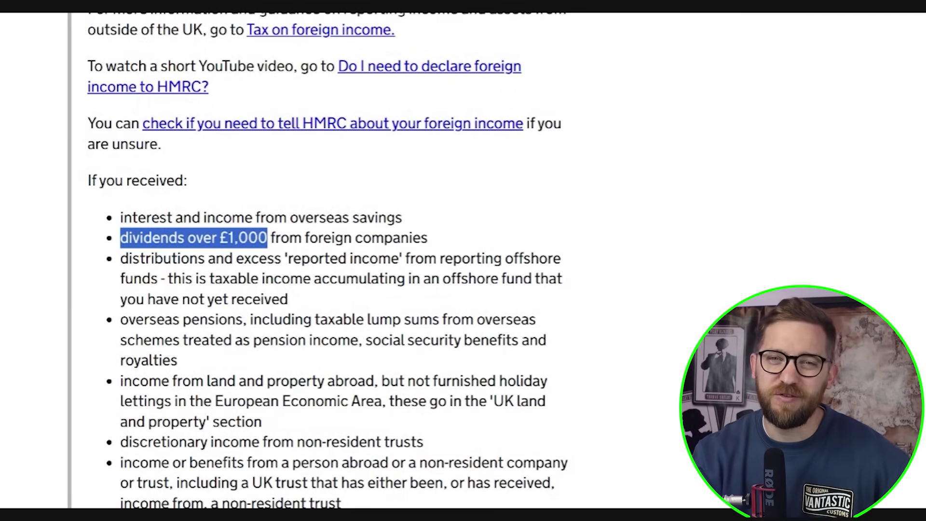
click(268, 246)
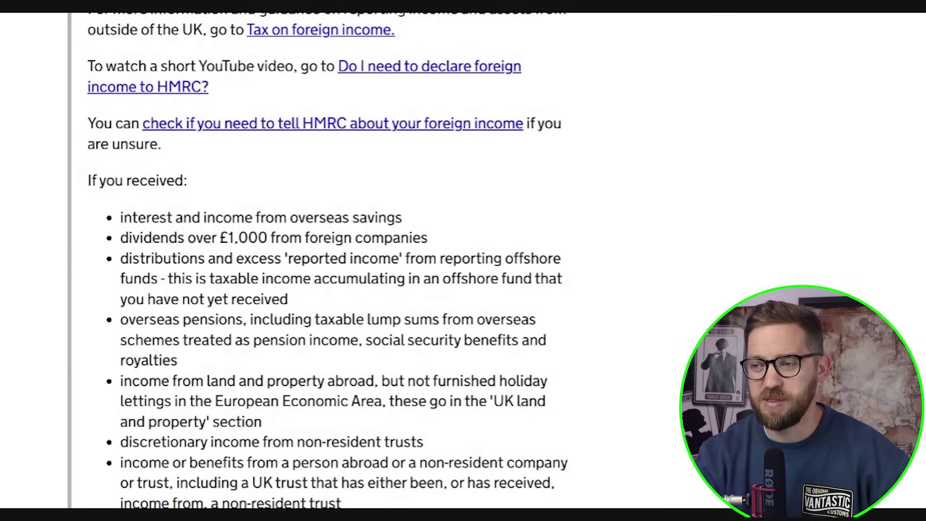
- Answer No to needing the Capital Gains section and save page 1 of Tailor your return
drag(219, 238, 267, 238)
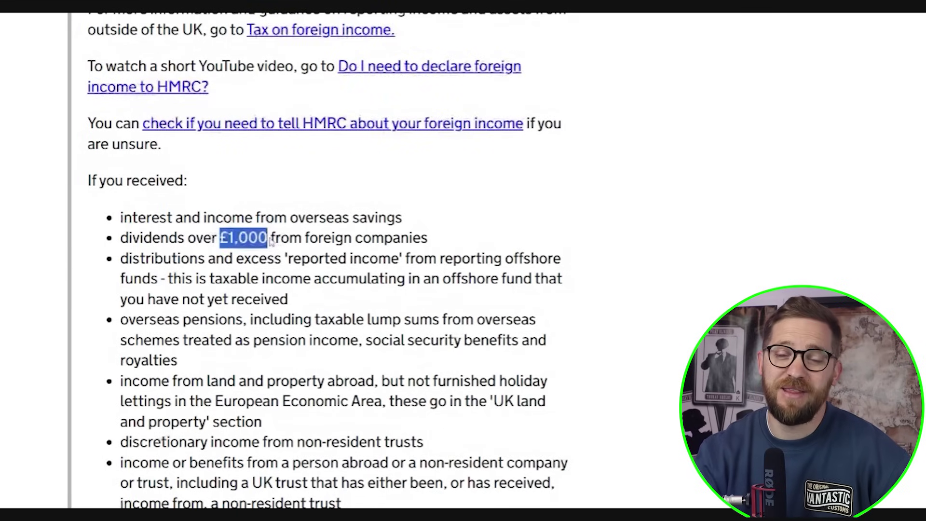
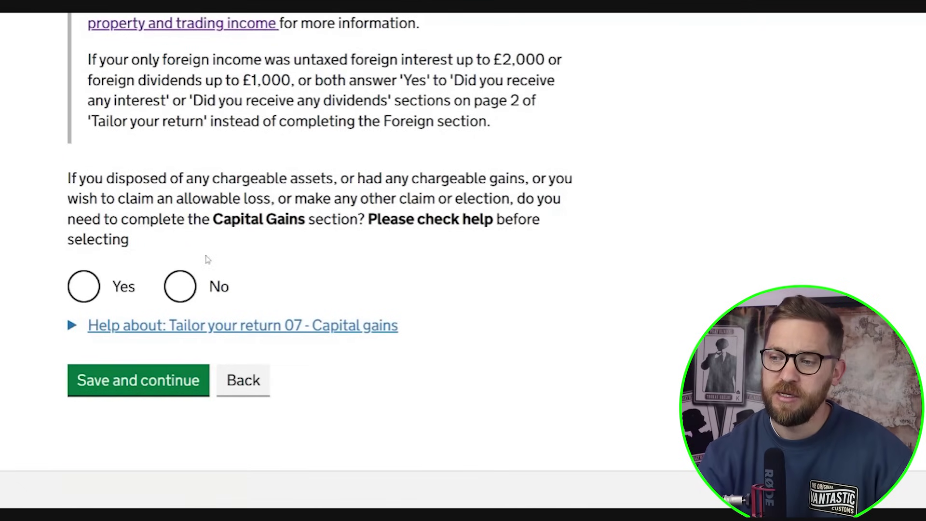
click(180, 286)
click(165, 390)
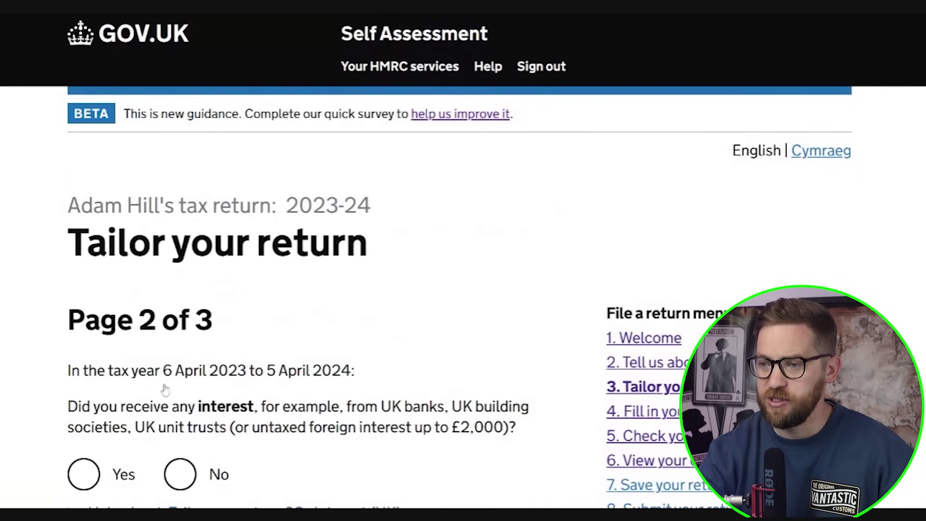
- Answer No to receiving any interest and No to receiving any dividends in the 2023-24 tax year
scroll(191, 391, down, 5)
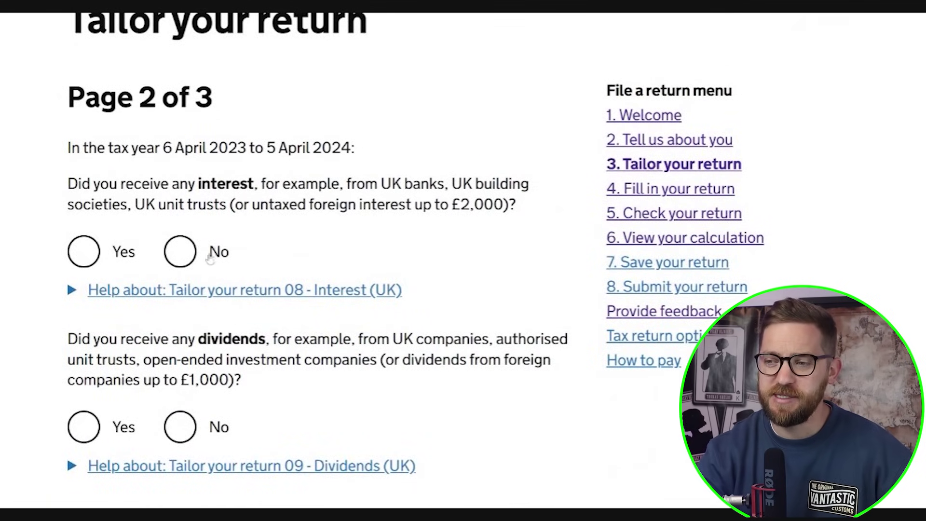
click(180, 249)
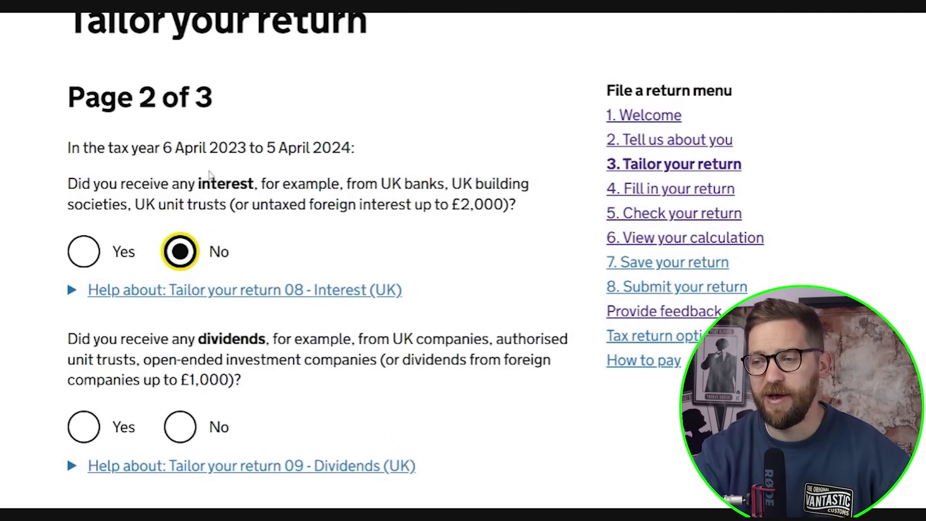
scroll(258, 244, down, 3)
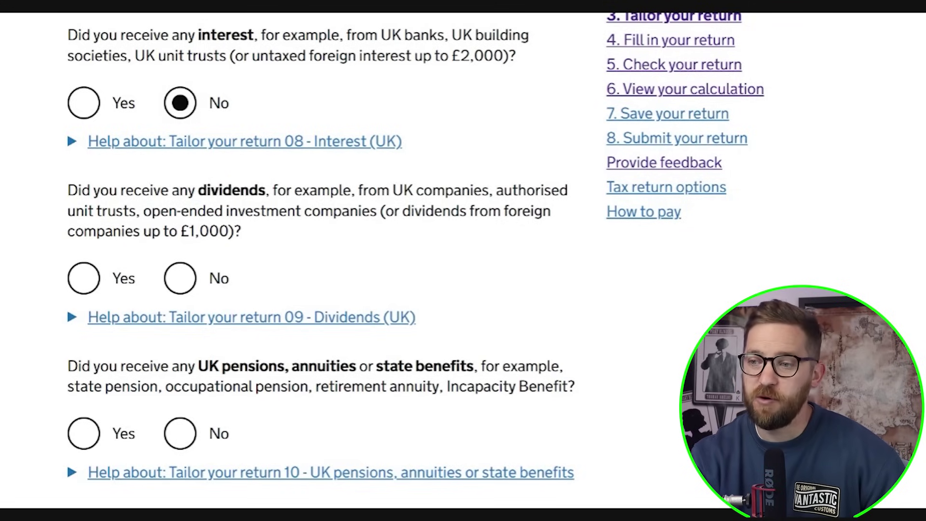
drag(178, 241, 228, 246)
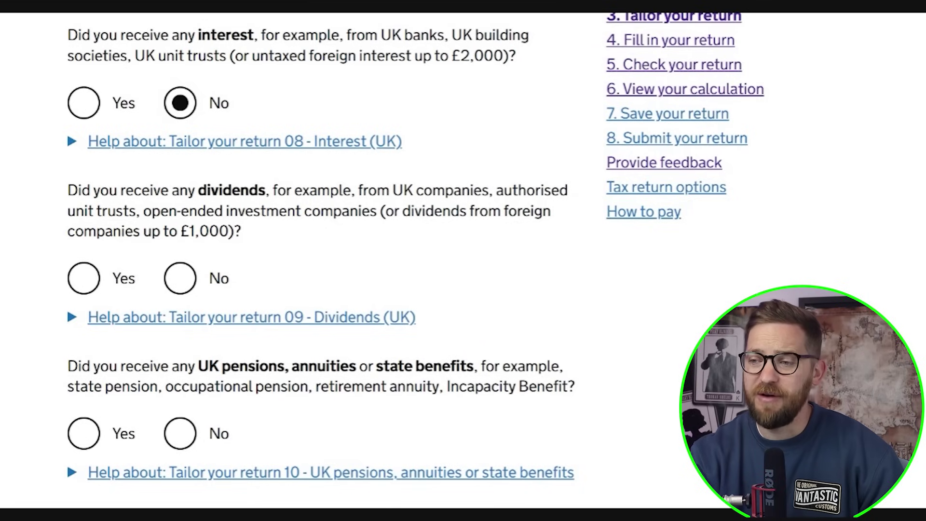
click(180, 278)
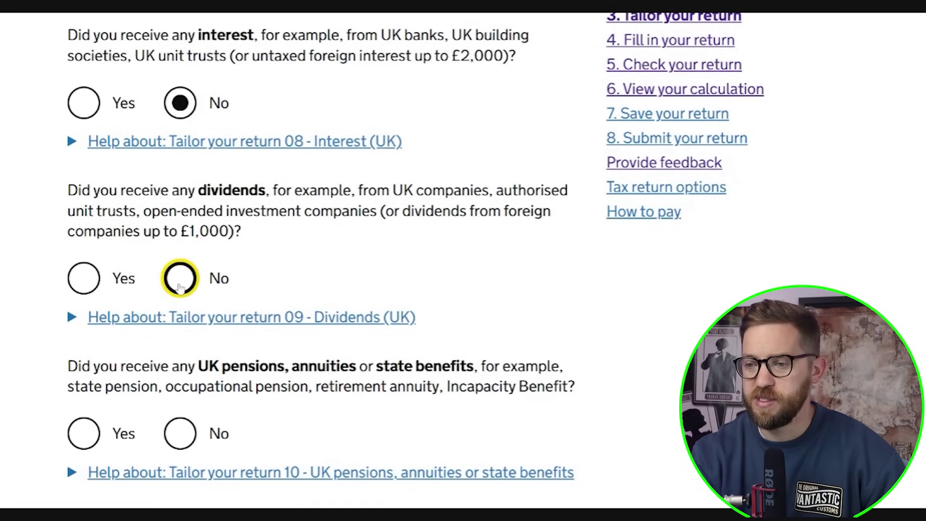
- Answer No to receiving UK pensions, annuities or state benefits and No to getting Child Benefit payments
scroll(183, 280, down, 3)
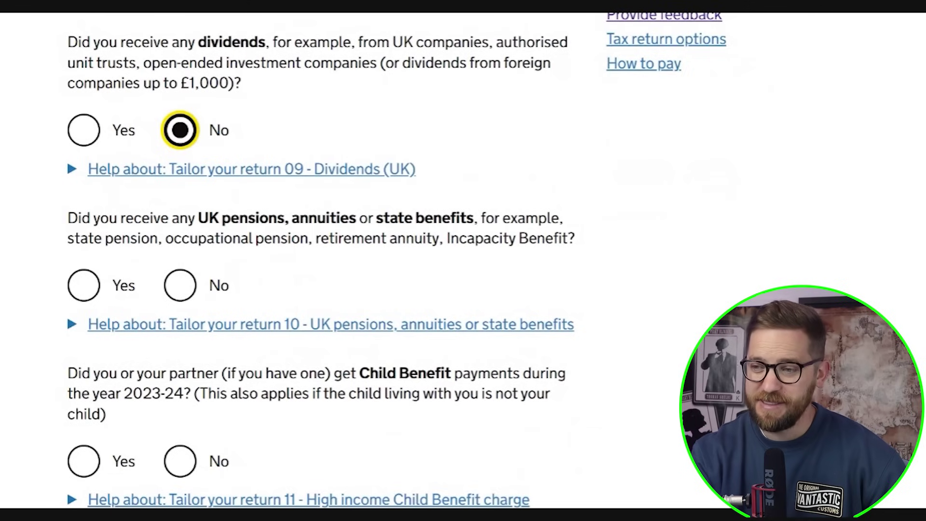
click(178, 289)
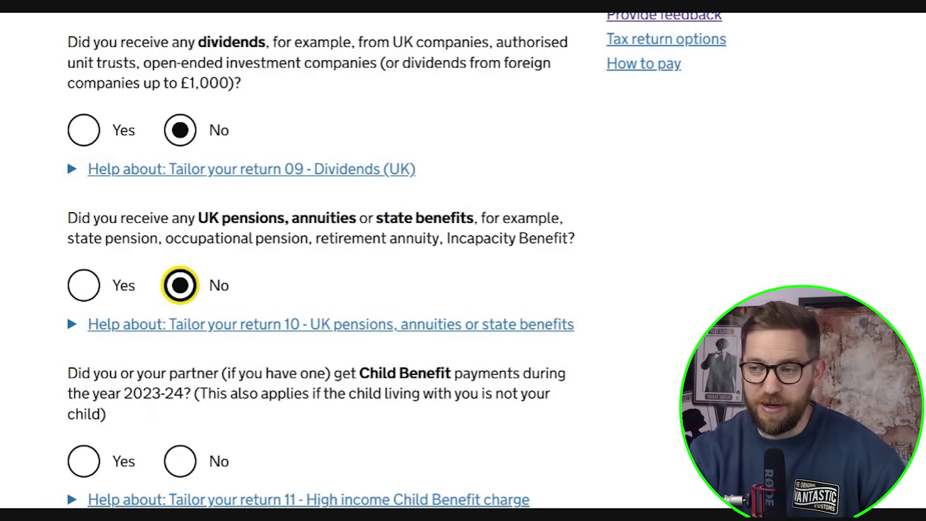
scroll(265, 286, down, 2)
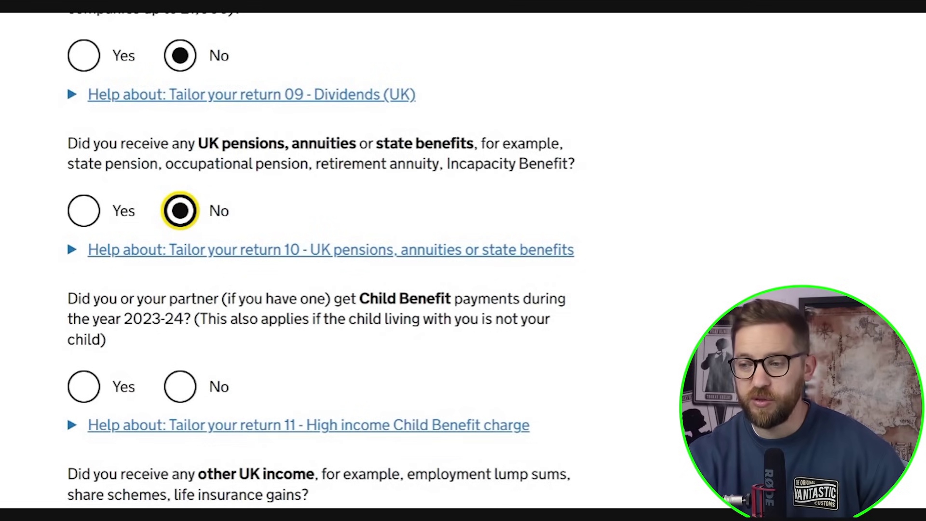
scroll(308, 261, down, 2)
click(188, 314)
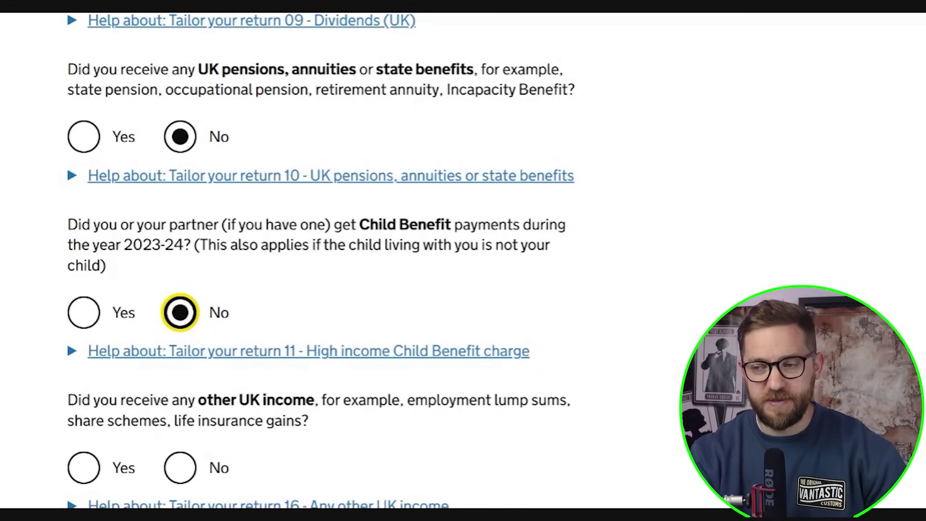
- Answer No to receiving any other UK income and check the help on which income types it covers
scroll(258, 297, down, 5)
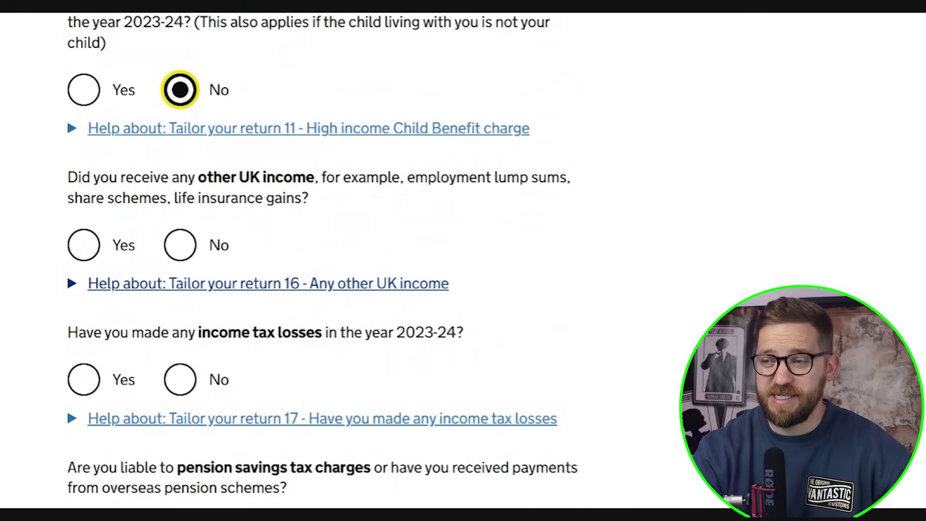
click(180, 246)
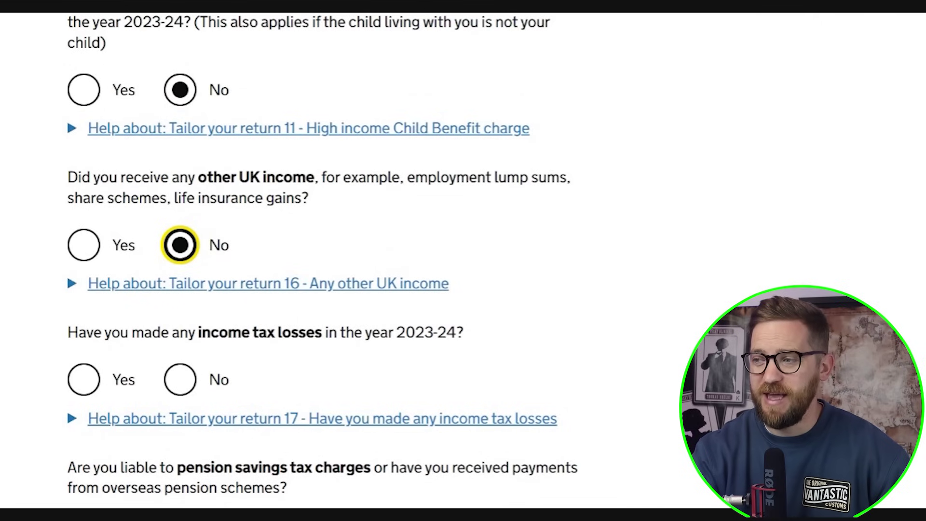
click(218, 292)
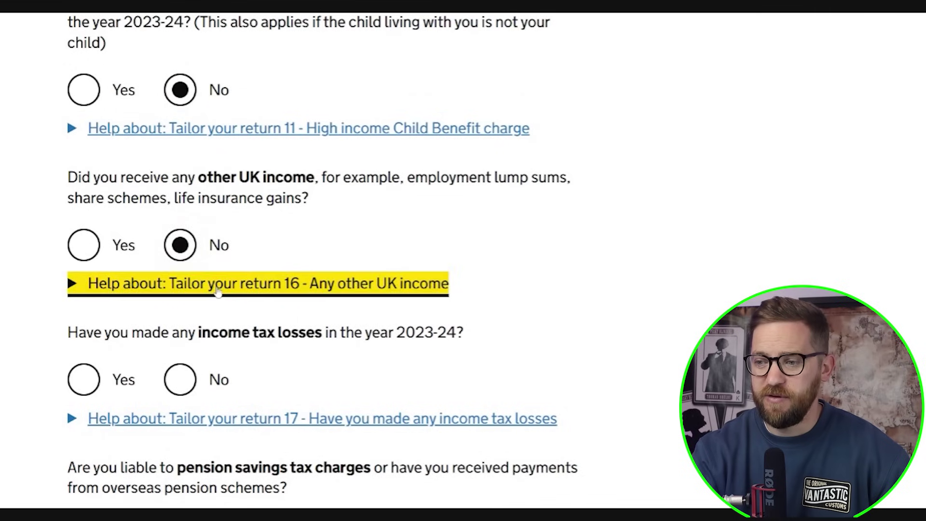
scroll(217, 292, down, 5)
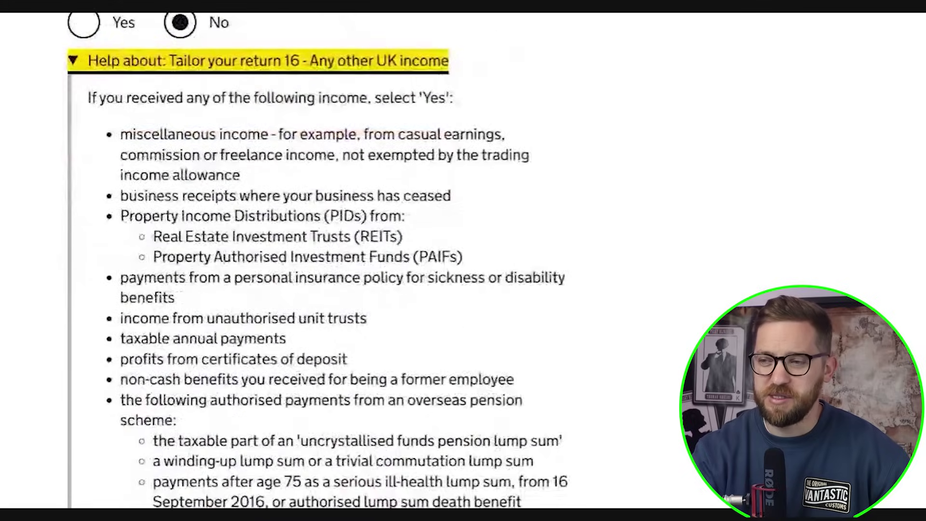
scroll(218, 292, up, 3)
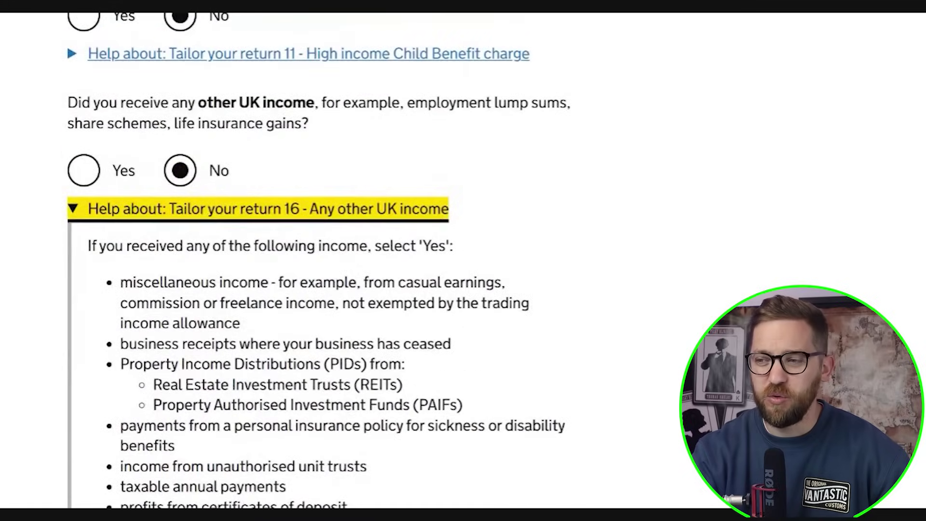
click(212, 207)
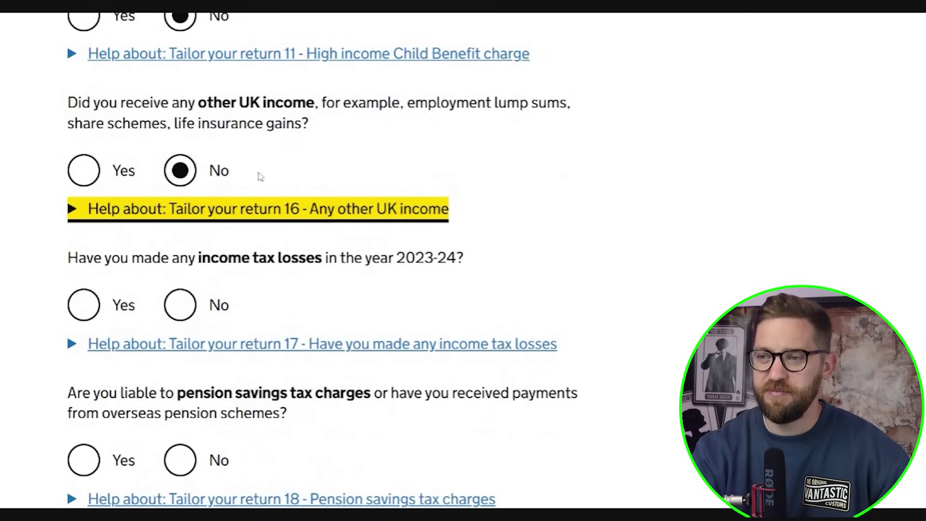
- Answer No to having made any income tax losses in the year 2023-24
scroll(260, 177, down, 2)
click(188, 241)
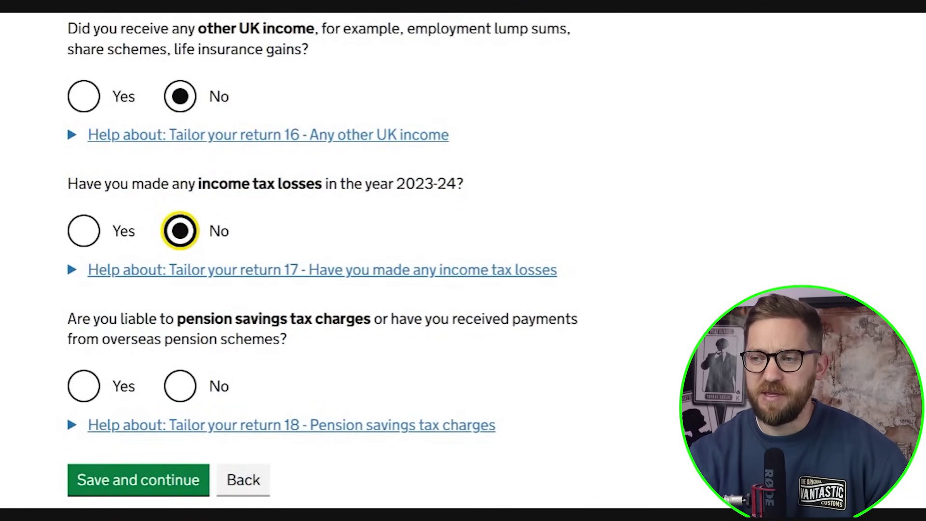
drag(195, 184, 324, 186)
click(324, 185)
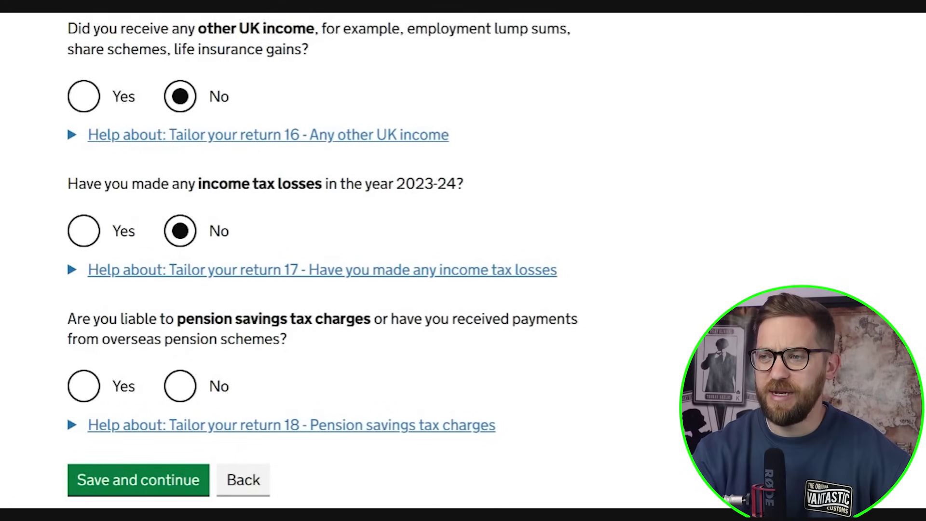
scroll(209, 208, up, 1)
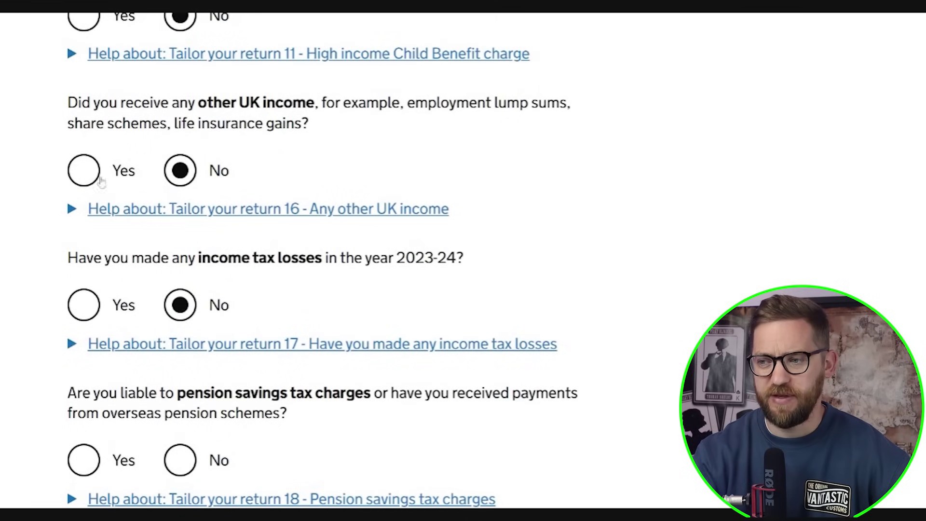
- Answer No to pension savings tax charges or overseas pension scheme payments, and save page 2 of Tailor your return
scroll(263, 240, down, 4)
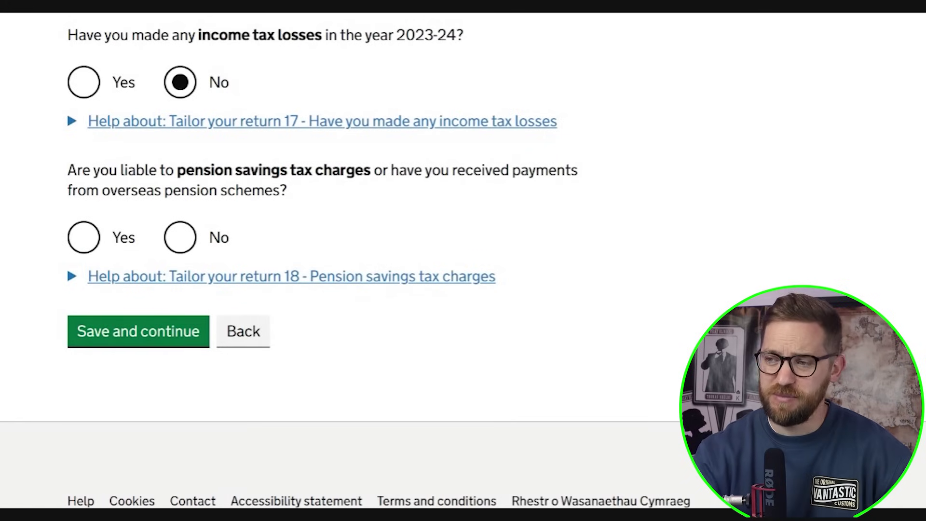
drag(101, 190, 289, 193)
click(213, 157)
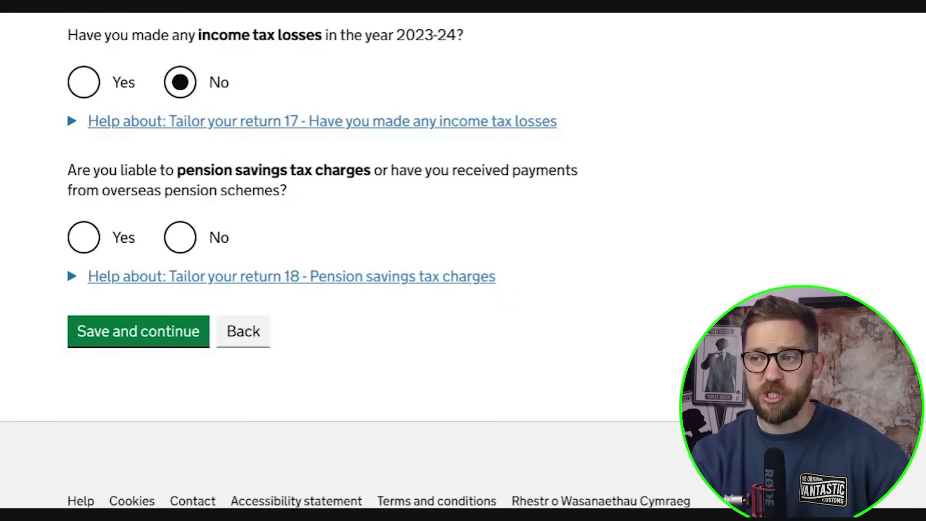
drag(177, 169, 366, 179)
click(180, 238)
scroll(188, 246, down, 3)
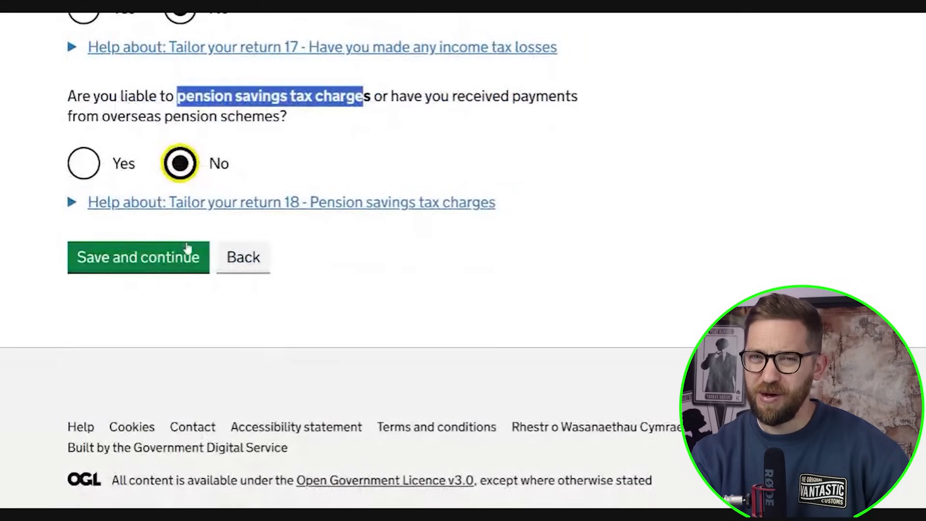
click(371, 119)
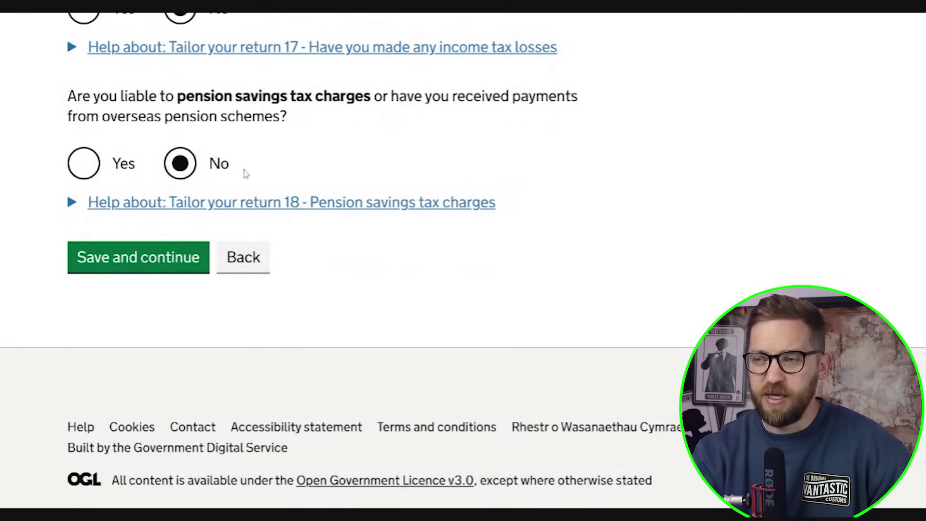
click(150, 267)
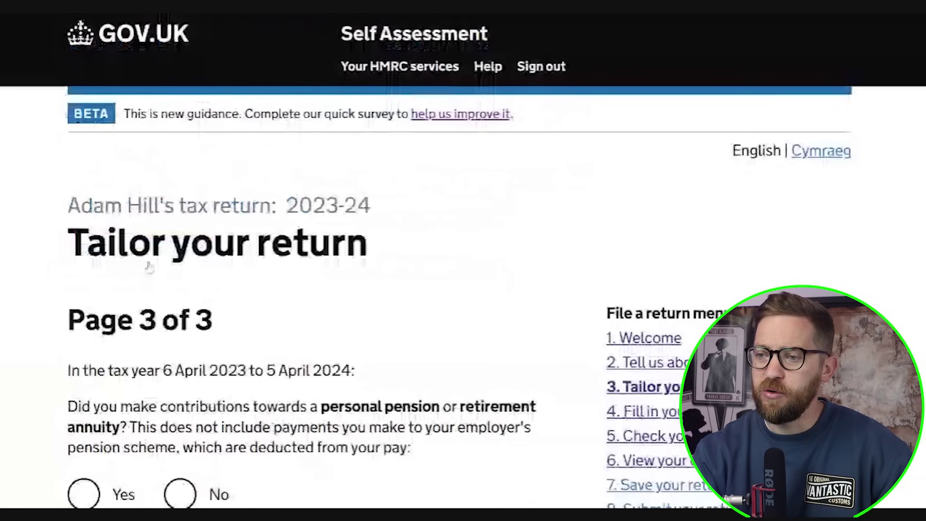
- Answer No to acting in capacity on behalf of someone else and save page 3 of Tailor your return
scroll(150, 267, down, 3)
scroll(150, 266, down, 2)
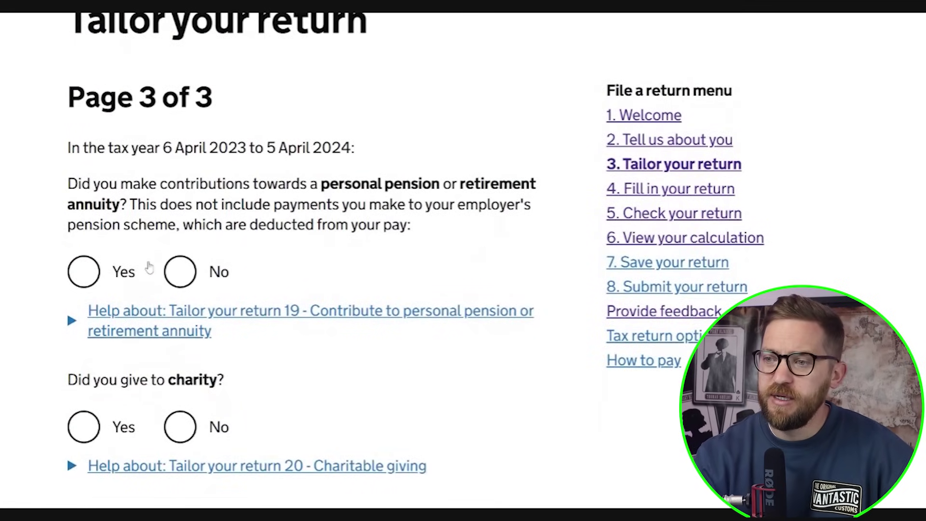
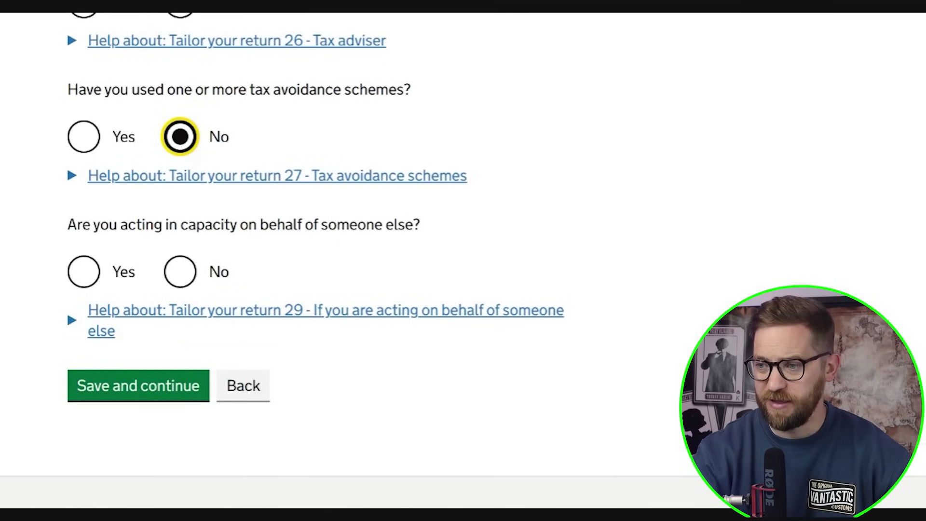
scroll(278, 209, down, 2)
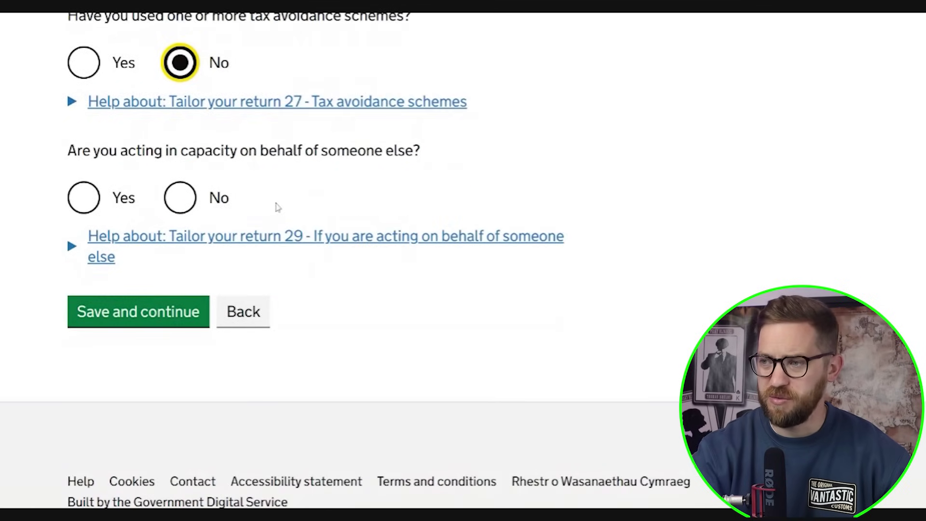
scroll(277, 208, up, 2)
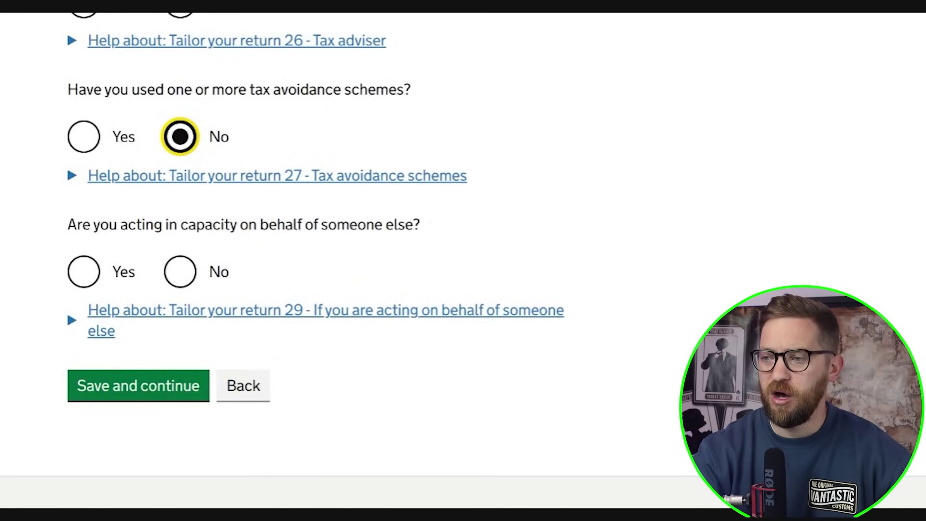
scroll(206, 289, down, 2)
click(183, 200)
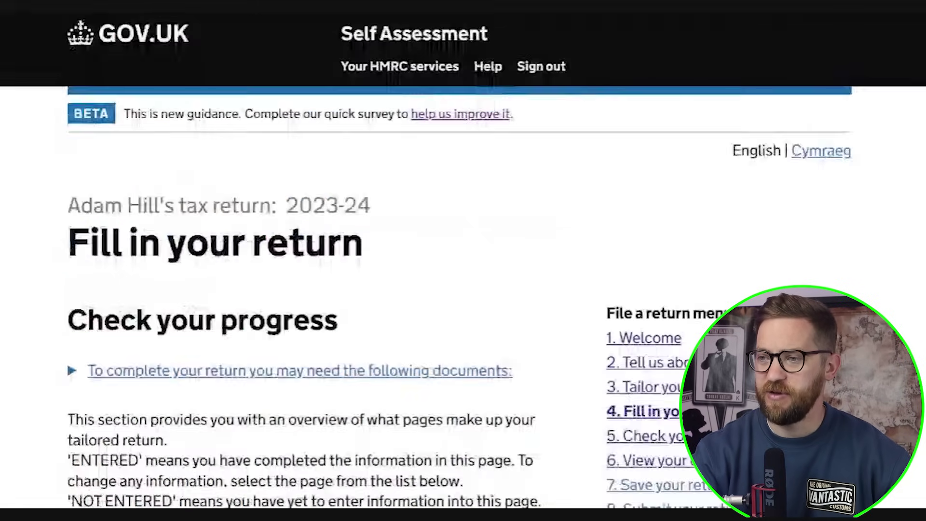
scroll(337, 260, down, 3)
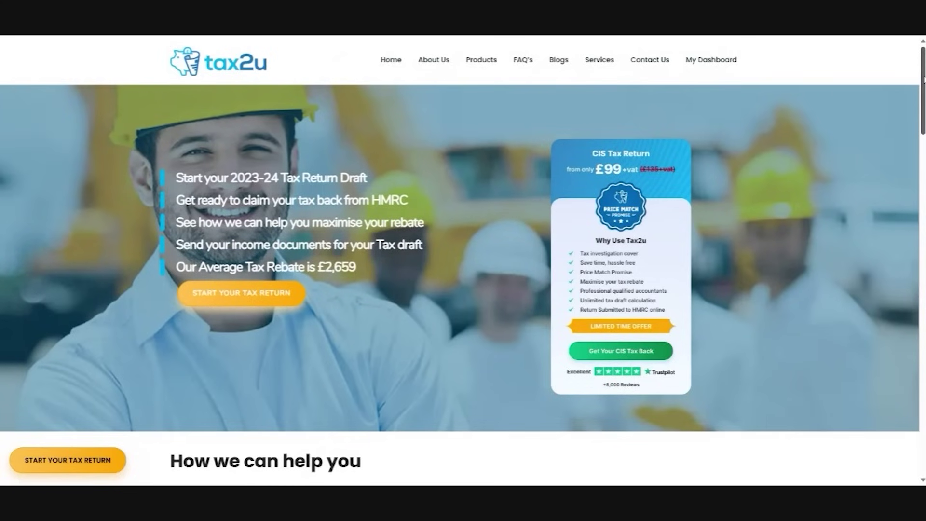
drag(923, 80, 918, 304)
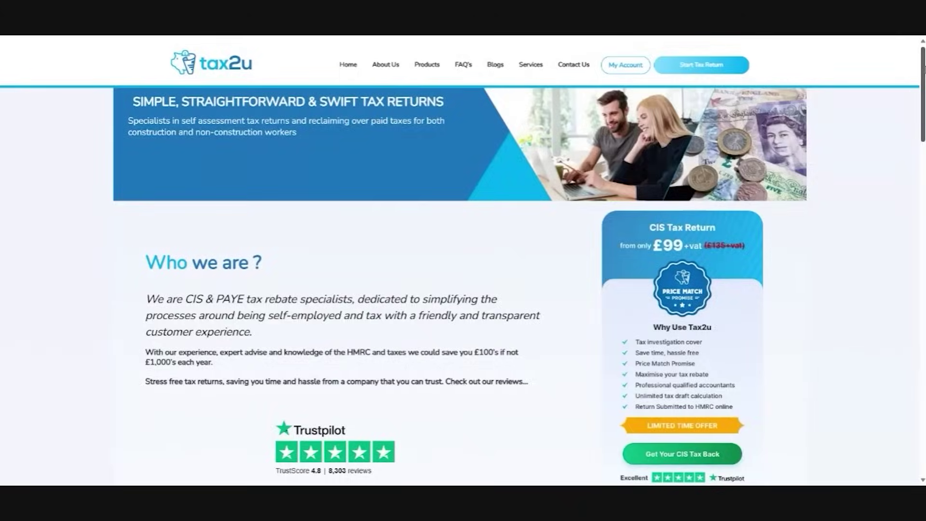
scroll(460, 261, down, 10)
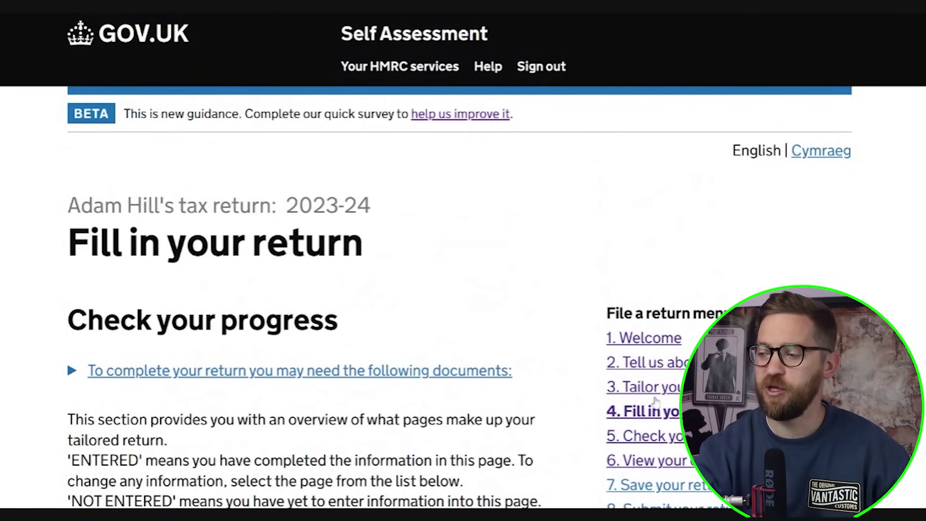
scroll(662, 392, down, 2)
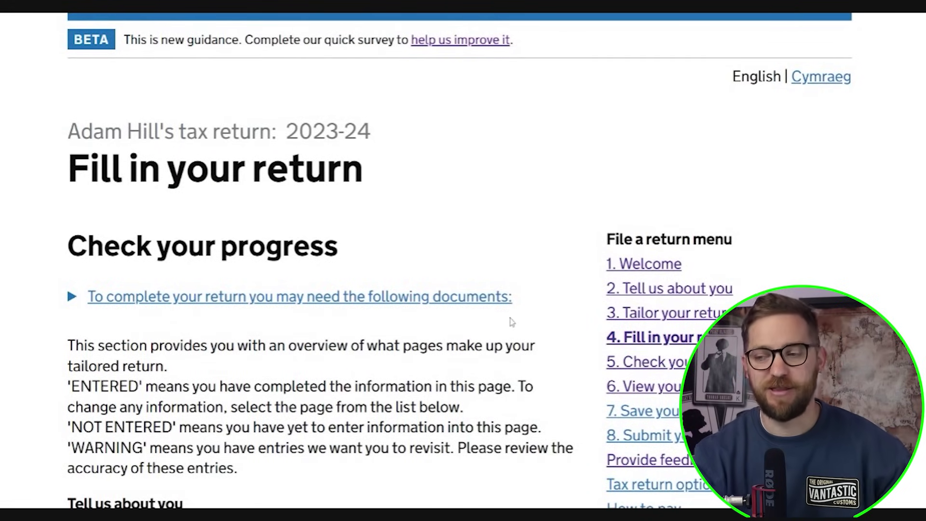
- Review the Check your progress list to see which sections of the tailored return are entered and which still need completing
scroll(423, 333, down, 3)
scroll(421, 338, down, 8)
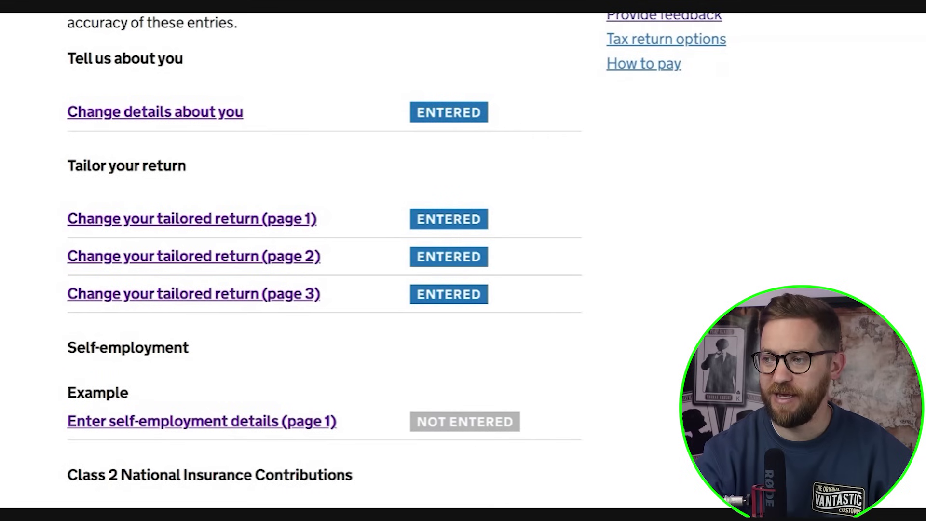
scroll(453, 289, down, 3)
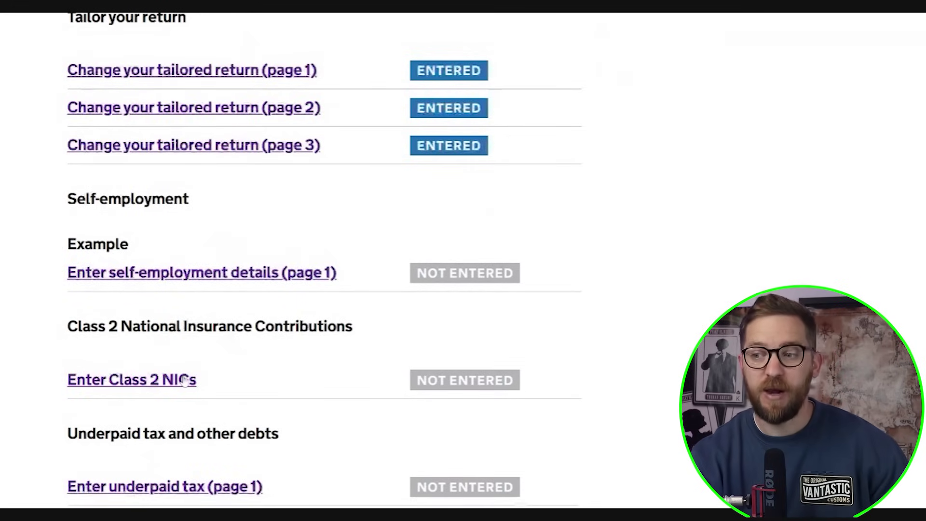
scroll(185, 380, down, 1)
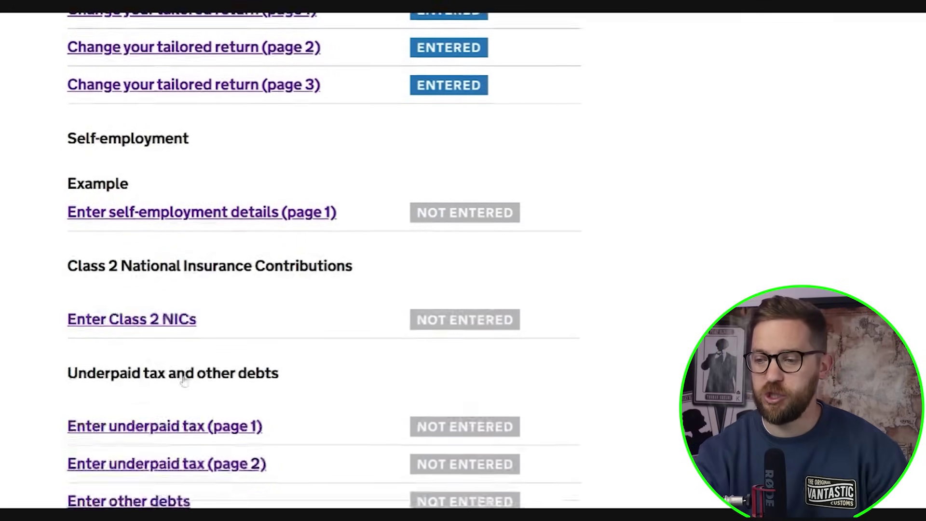
scroll(183, 379, down, 3)
scroll(182, 378, down, 1)
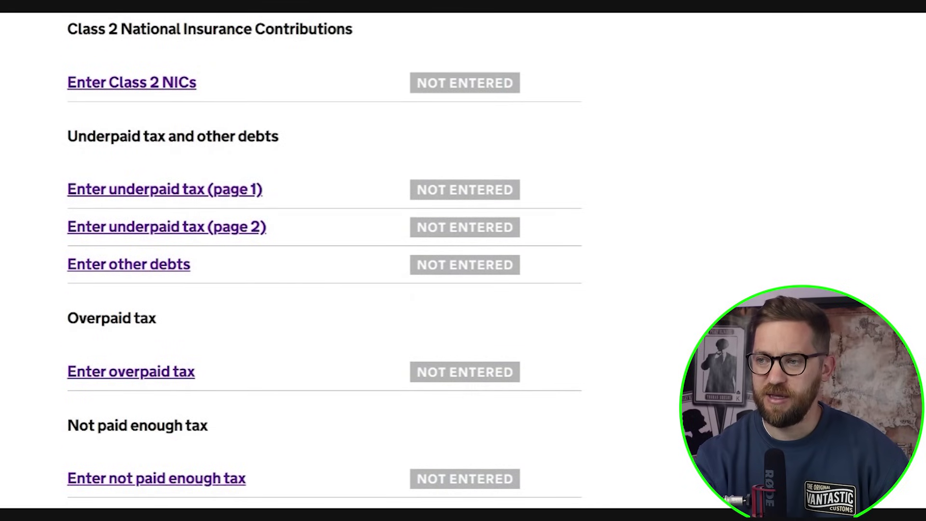
scroll(155, 284, down, 4)
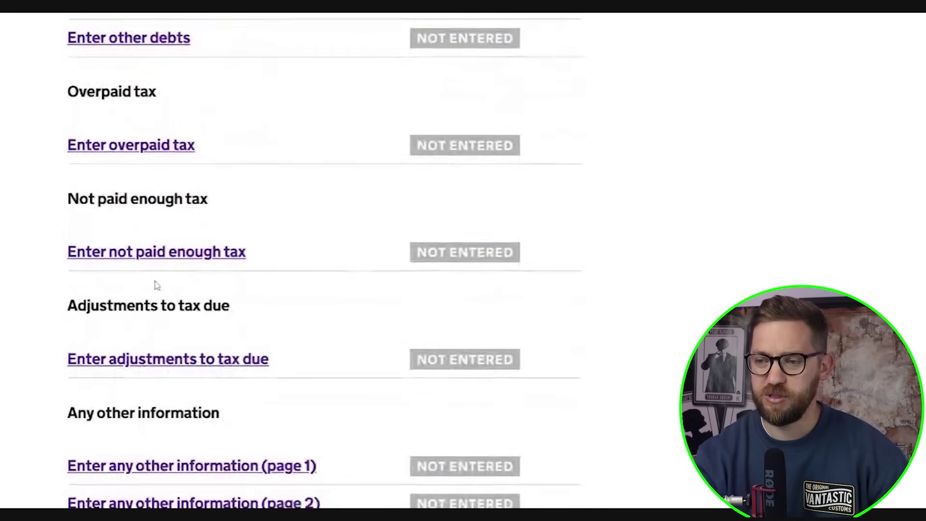
scroll(155, 285, down, 3)
scroll(156, 285, up, 3)
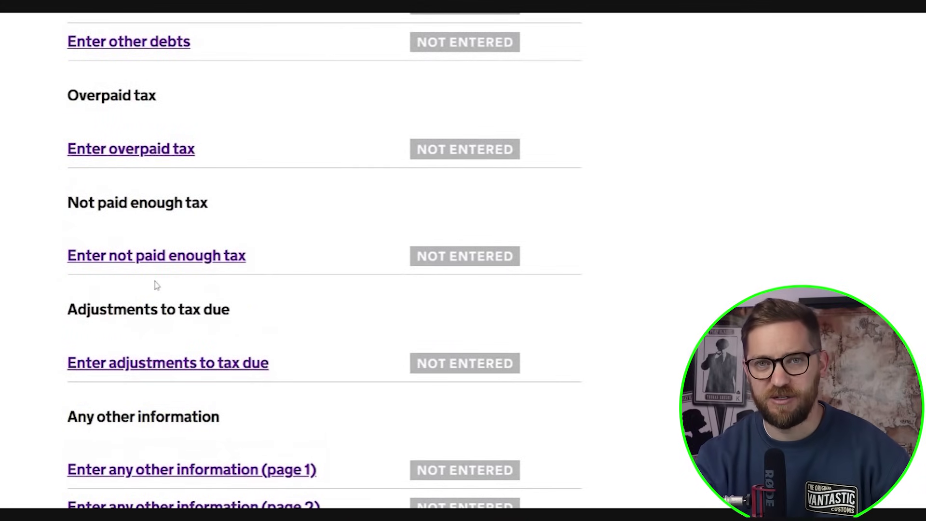
scroll(155, 285, up, 6)
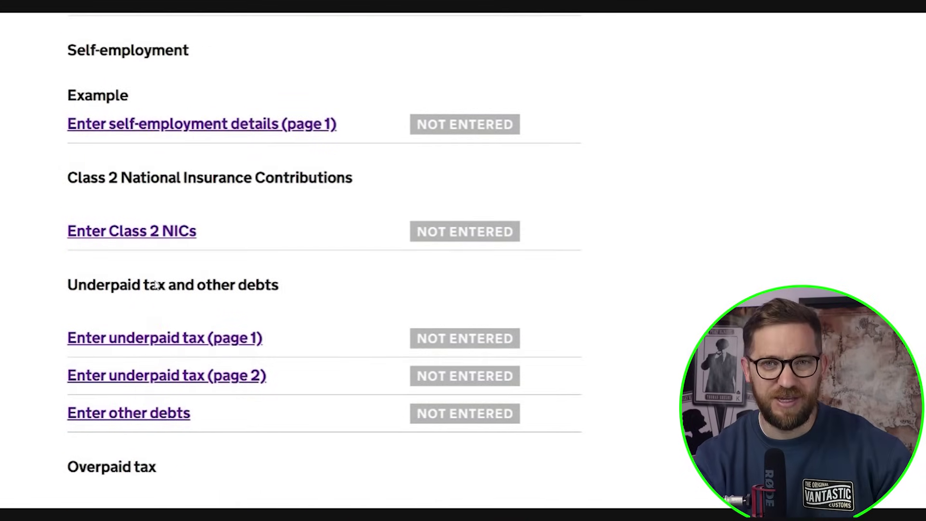
scroll(154, 283, up, 5)
scroll(152, 283, down, 3)
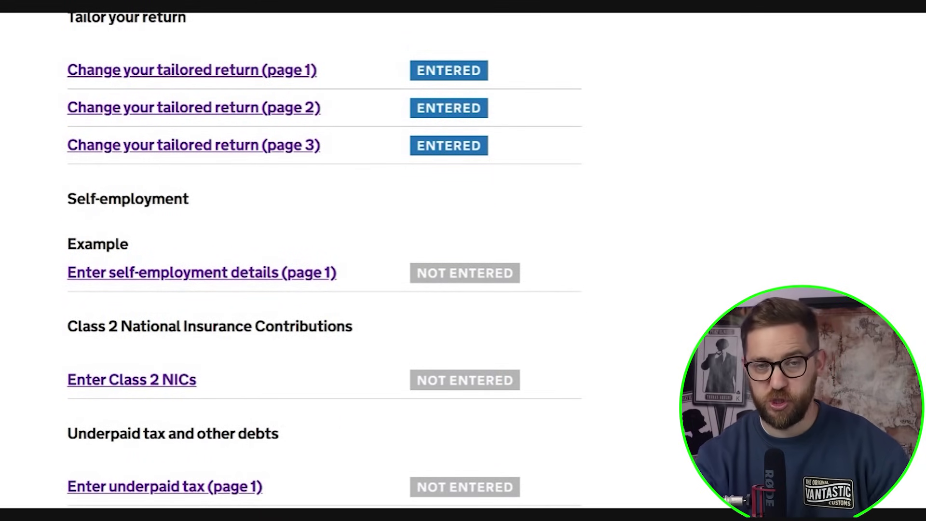
- Open page 1 of the self-employment details for Example and answer No to an annual turnover of £85,000 or more
click(203, 273)
scroll(222, 295, down, 1)
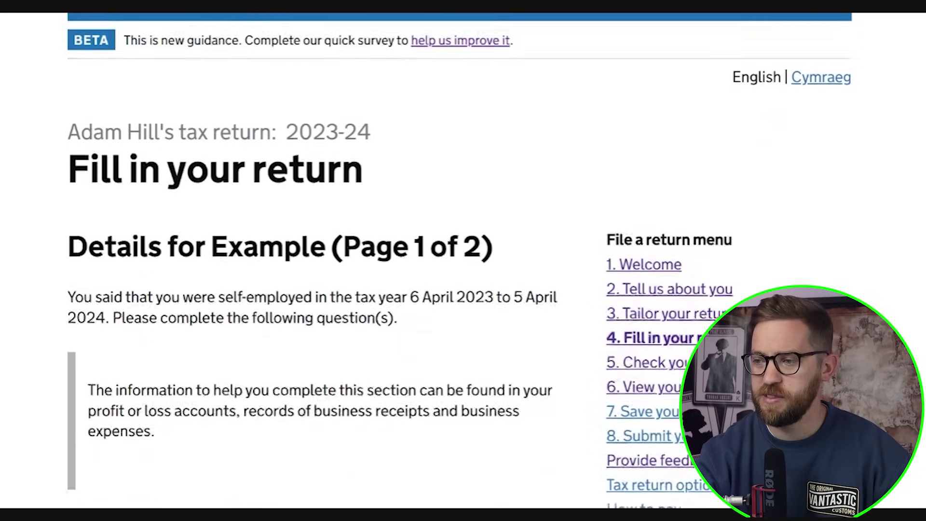
scroll(223, 333, down, 5)
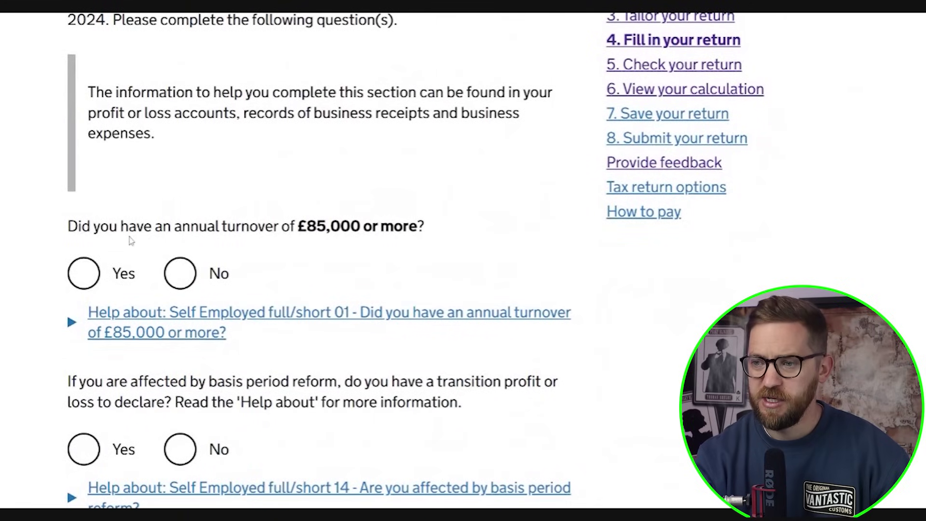
click(180, 273)
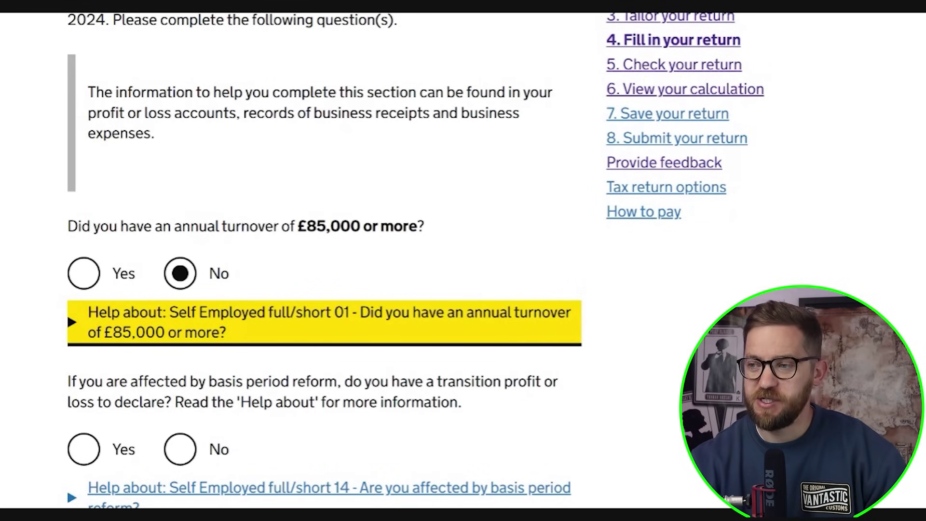
drag(307, 225, 362, 226)
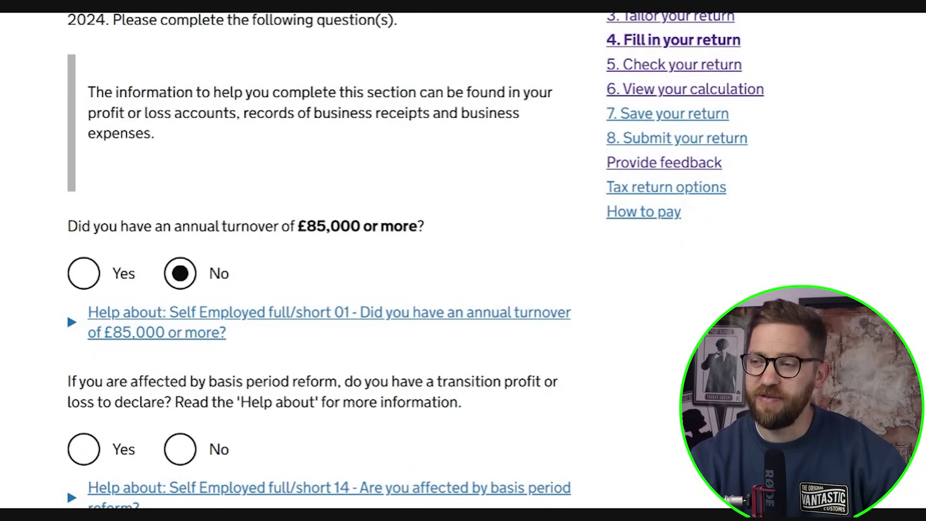
drag(297, 226, 350, 225)
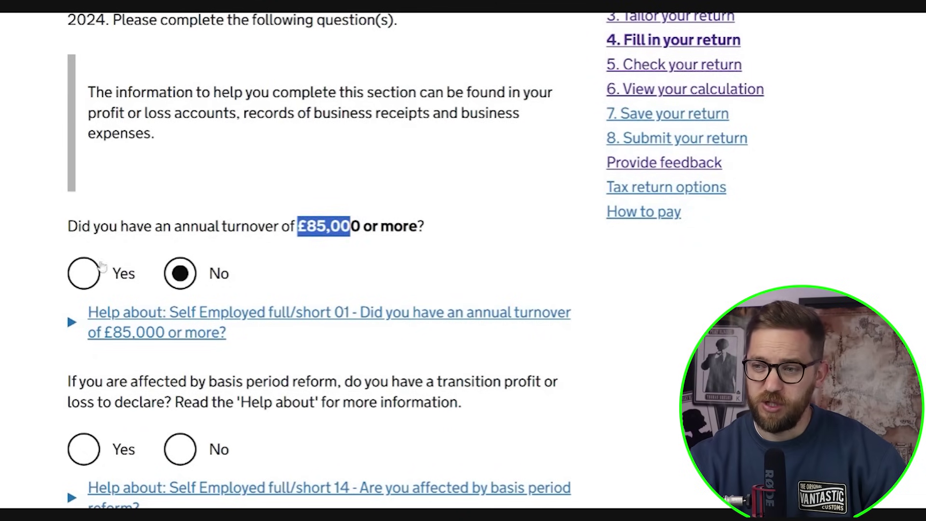
click(219, 273)
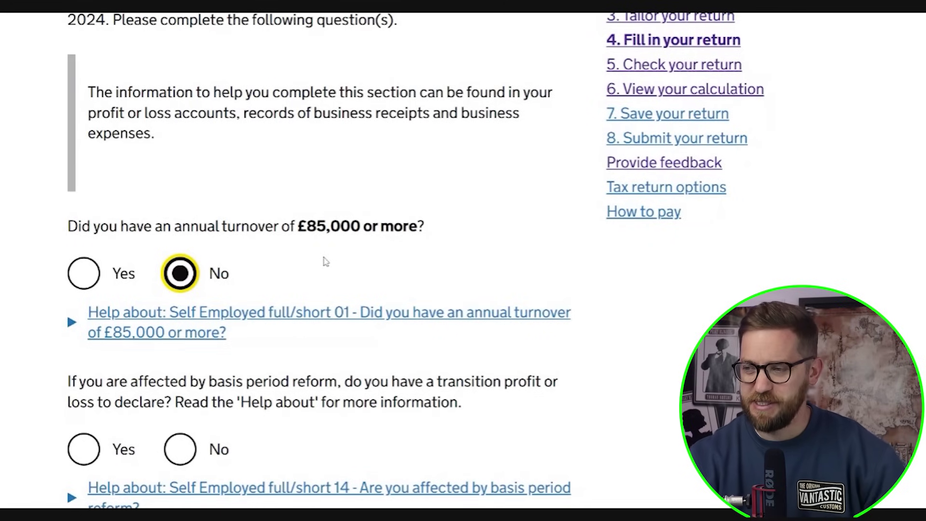
- Answer No to having a transition profit or loss to declare under basis period reform
scroll(230, 275, down, 2)
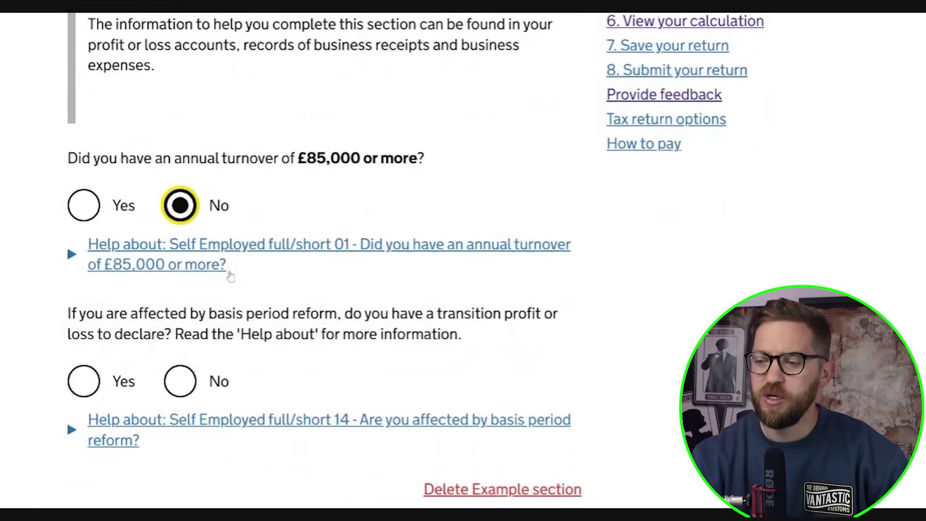
scroll(230, 274, down, 2)
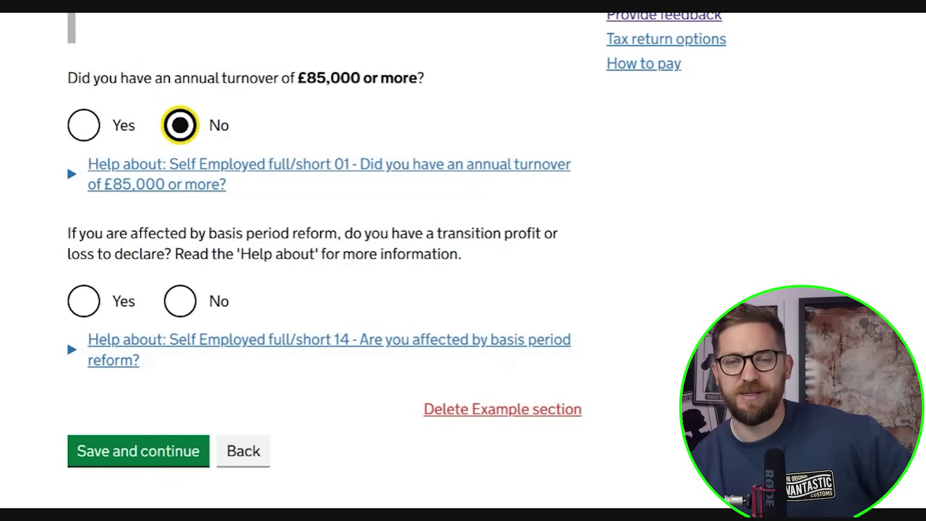
click(185, 311)
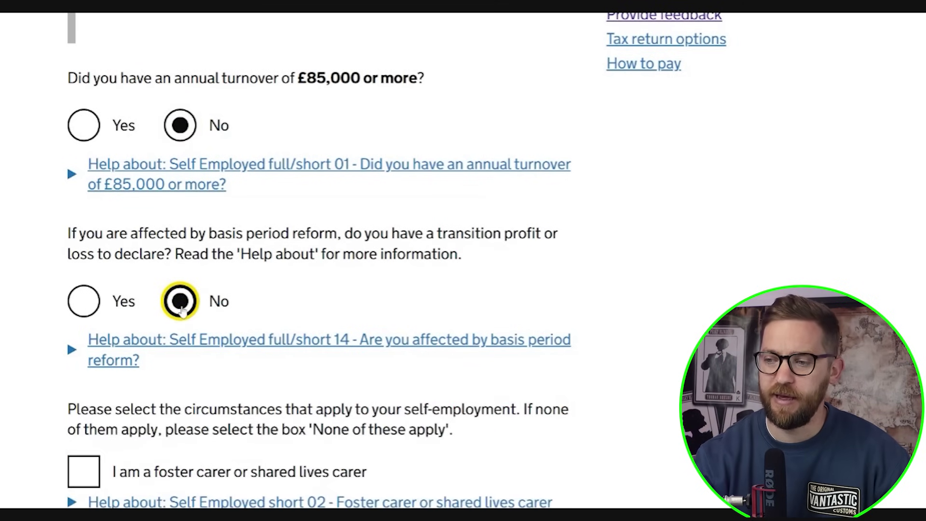
- Review the self-employment circumstances, choose None of these apply, and save page 1 of the details for Example
scroll(140, 347, down, 1)
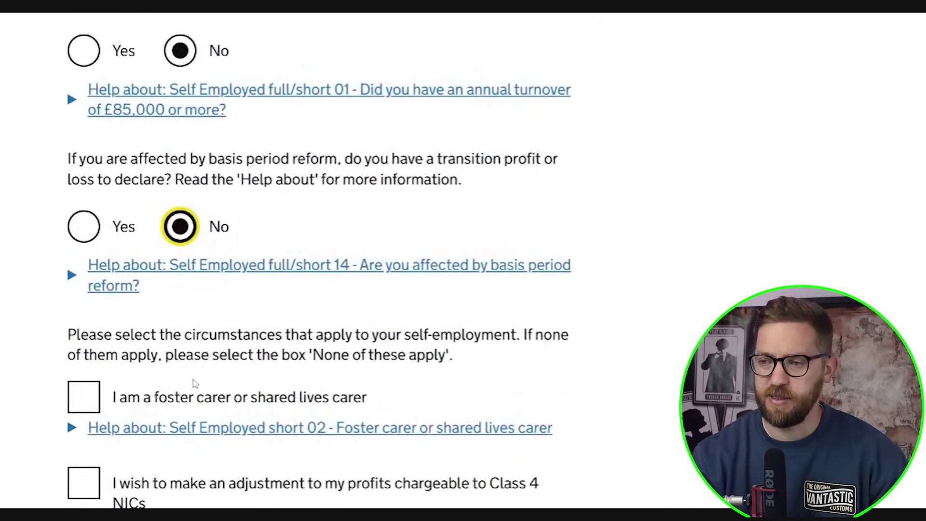
scroll(192, 380, down, 6)
scroll(194, 382, up, 1)
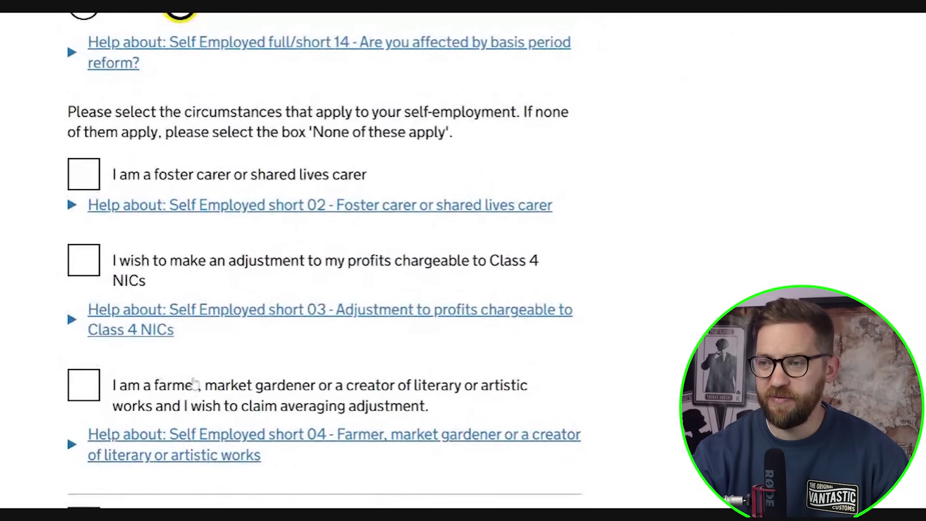
scroll(196, 262, down, 1)
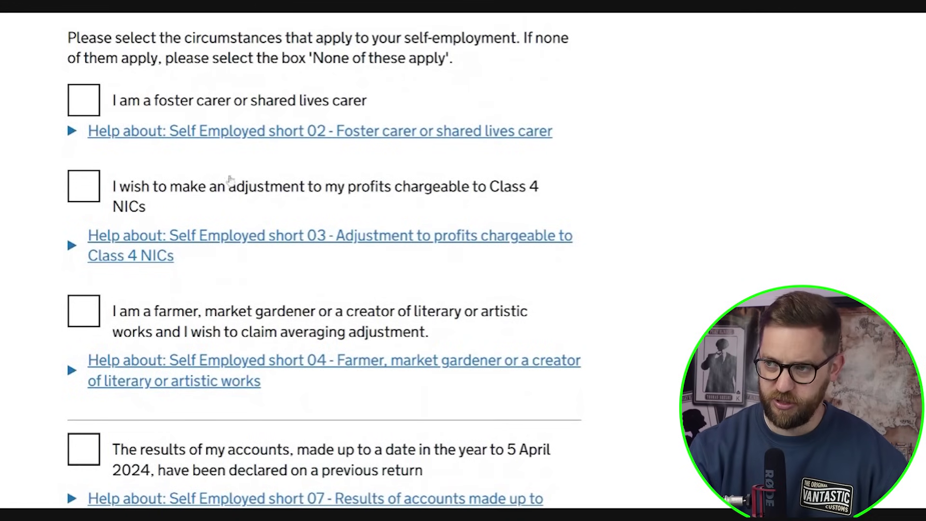
scroll(234, 236, down, 1)
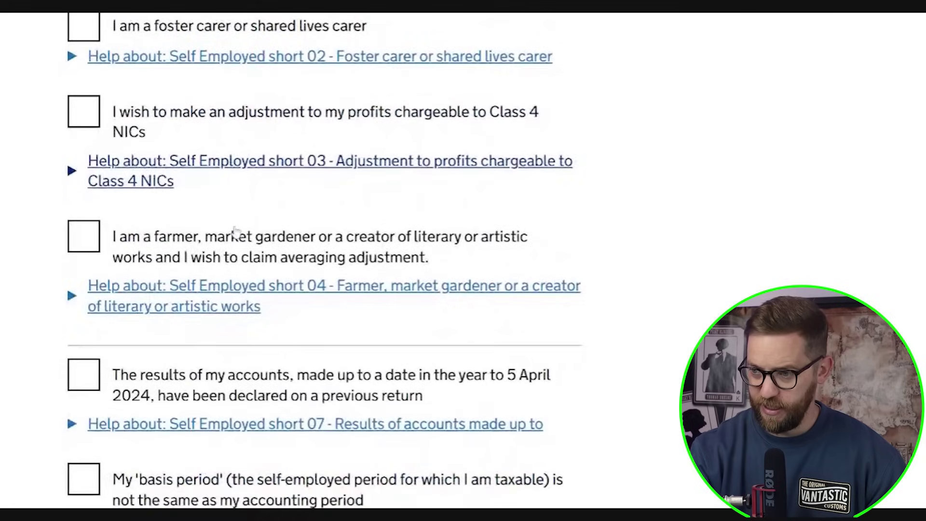
scroll(235, 232, down, 2)
scroll(236, 228, down, 5)
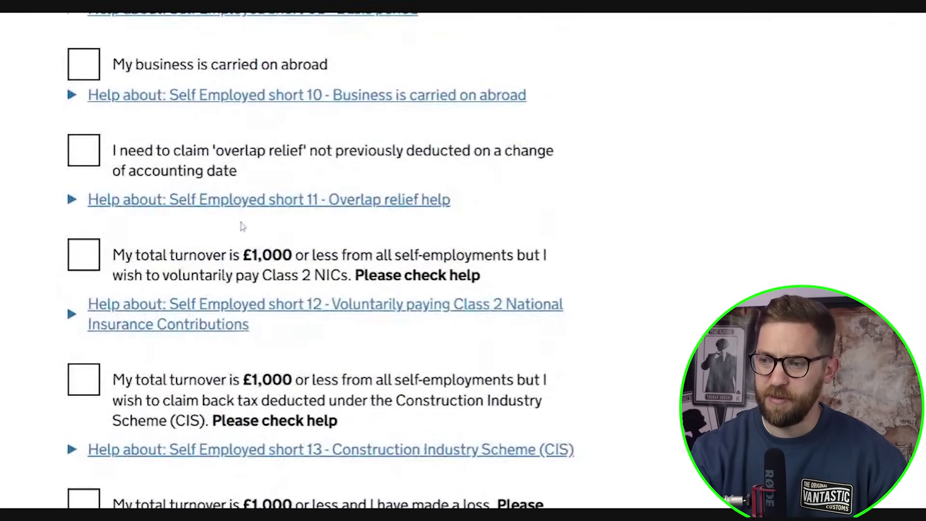
scroll(243, 226, down, 3)
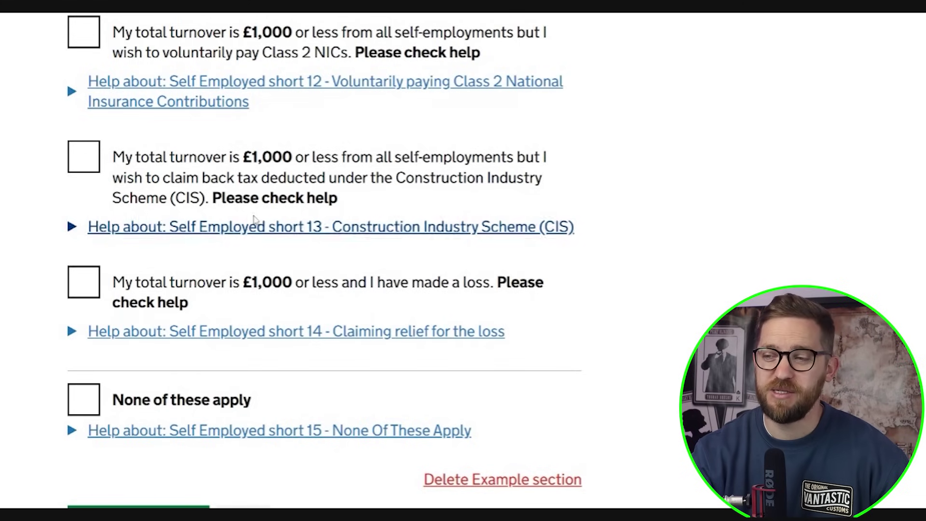
scroll(254, 219, up, 6)
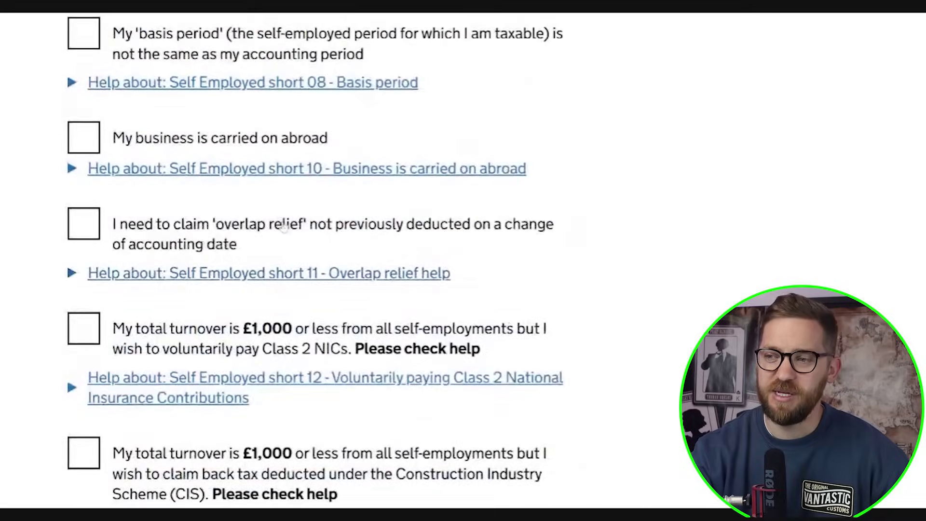
scroll(284, 227, down, 11)
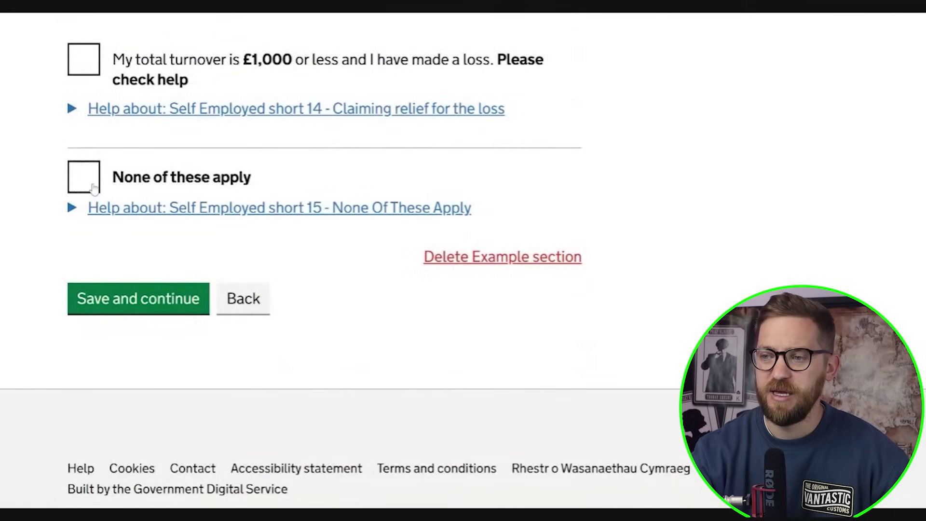
click(92, 186)
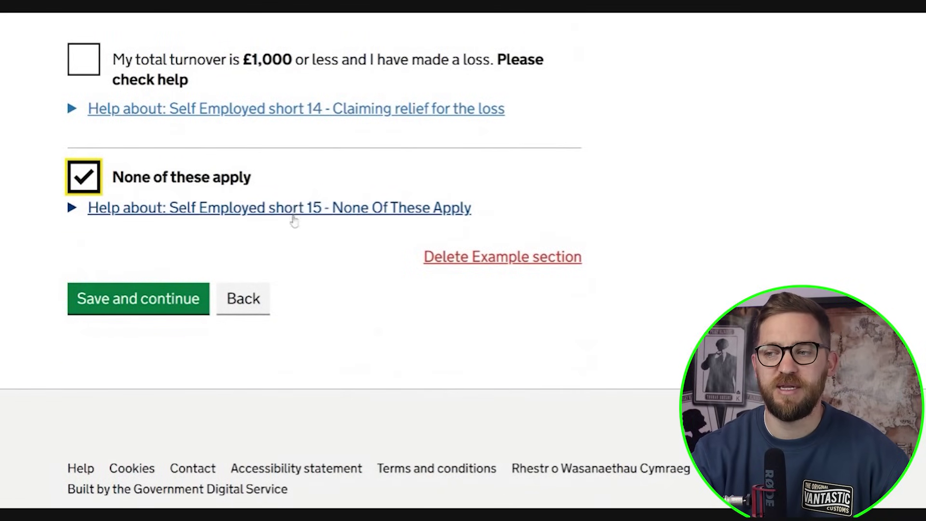
click(178, 301)
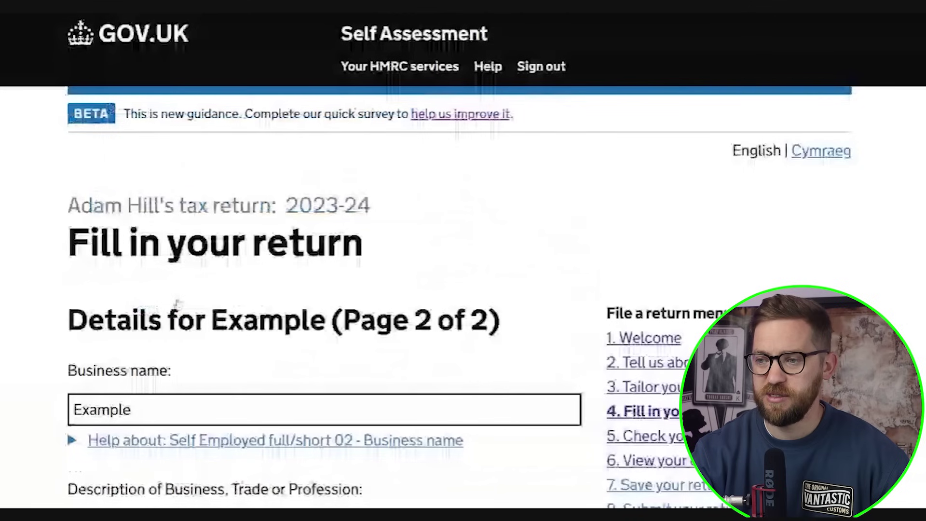
- Enter "Example business" as the description of business, trade or profession on page 2 of the details for Example
scroll(178, 302, down, 3)
scroll(177, 302, down, 2)
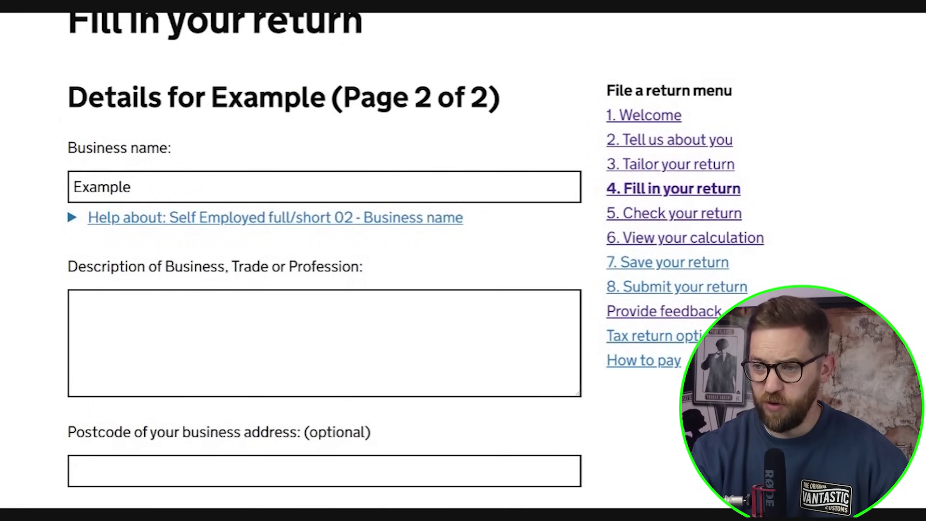
text(Exa)
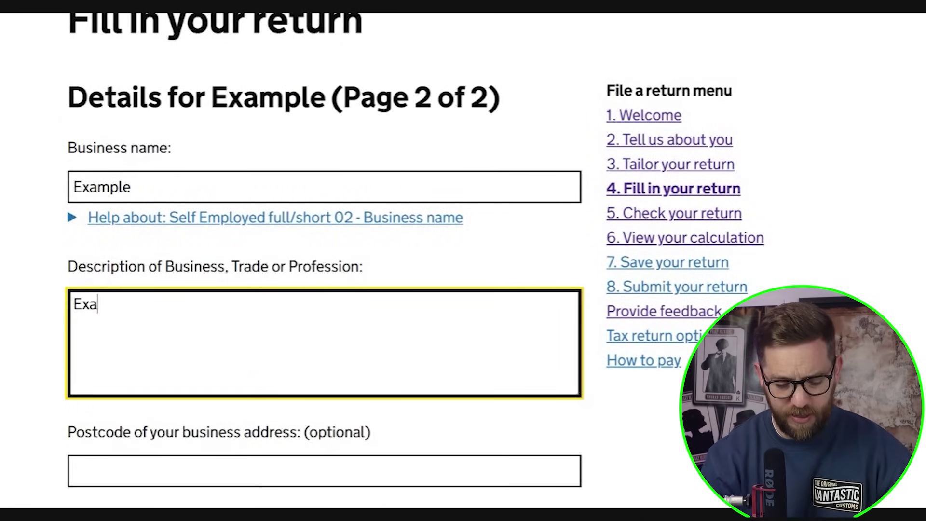
text(mple business)
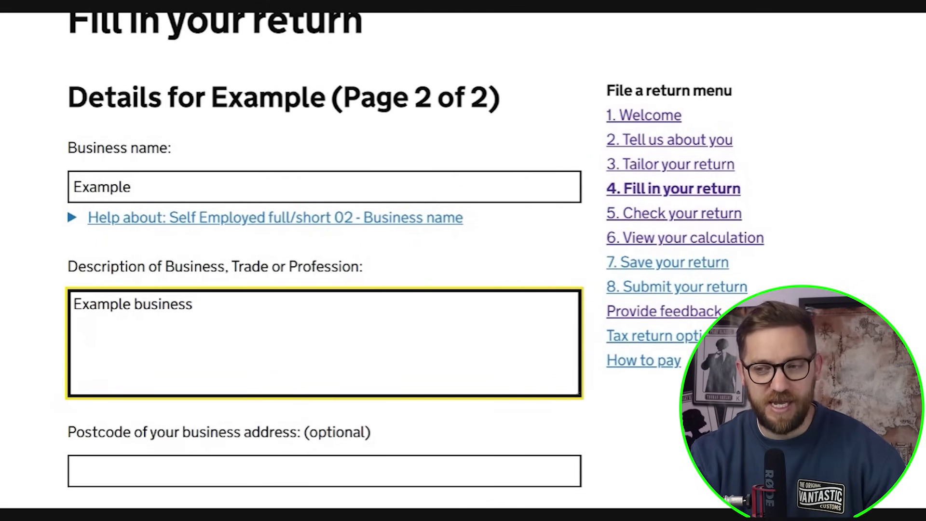
- Review the optional questions on business postcode, changes in the last 12 months, start date and ceasing to trade
scroll(323, 260, down, 2)
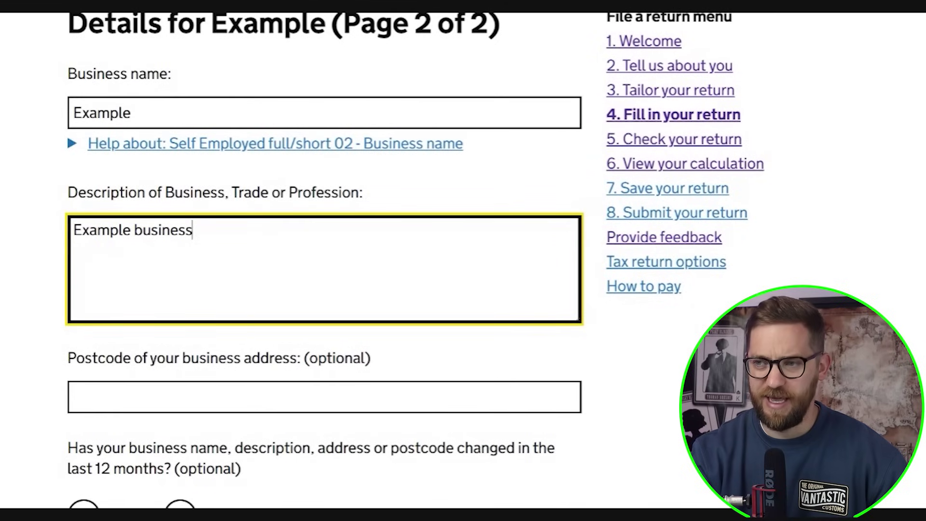
scroll(402, 134, down, 6)
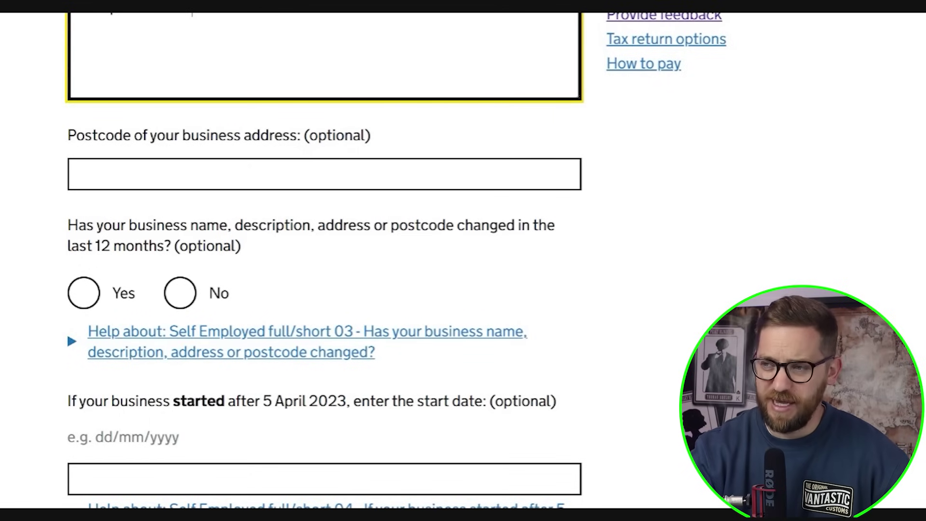
scroll(192, 14, down, 2)
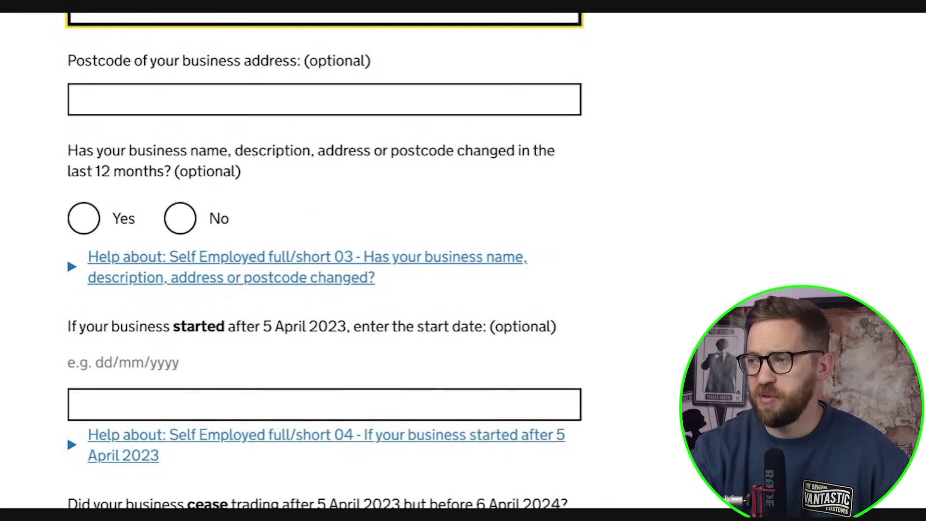
scroll(237, 210, down, 2)
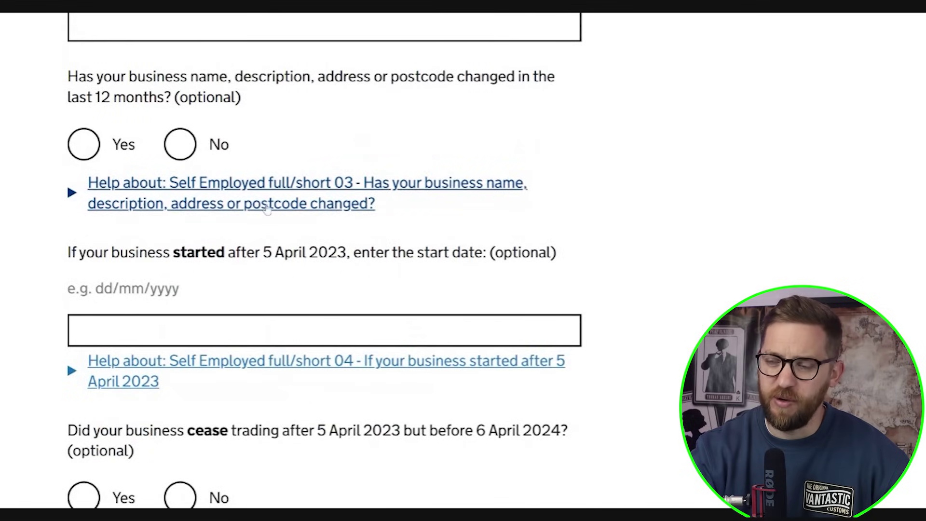
scroll(268, 210, down, 2)
scroll(268, 213, up, 4)
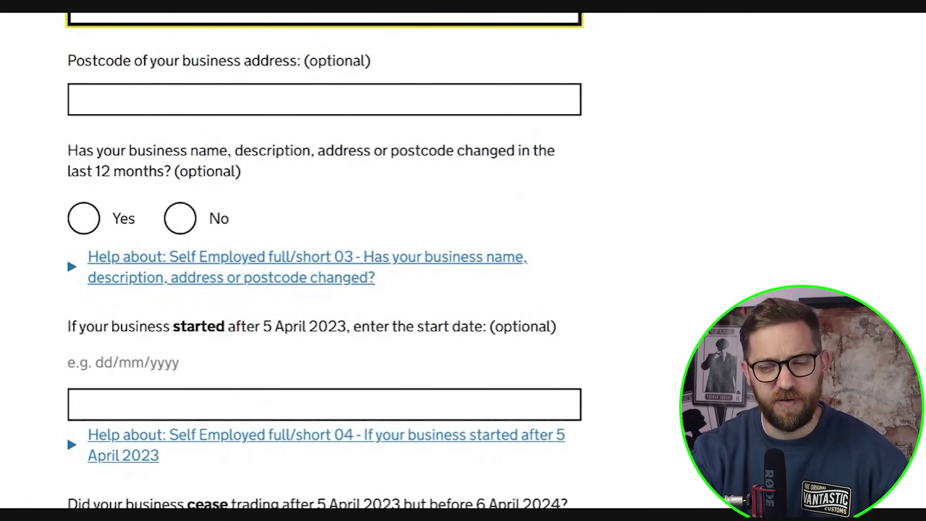
- Leave the optional start date and cease trading questions unanswered and save page 2 of the details for Example
scroll(201, 262, down, 2)
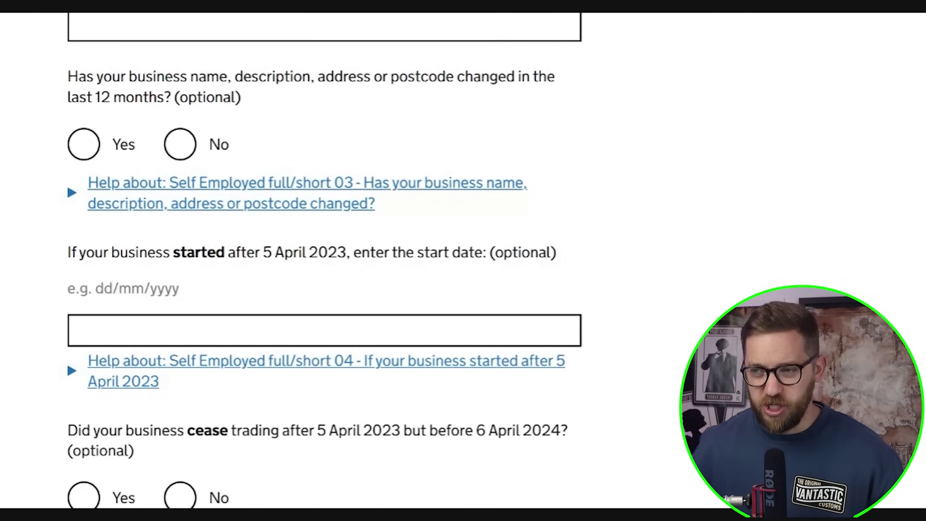
scroll(363, 270, down, 2)
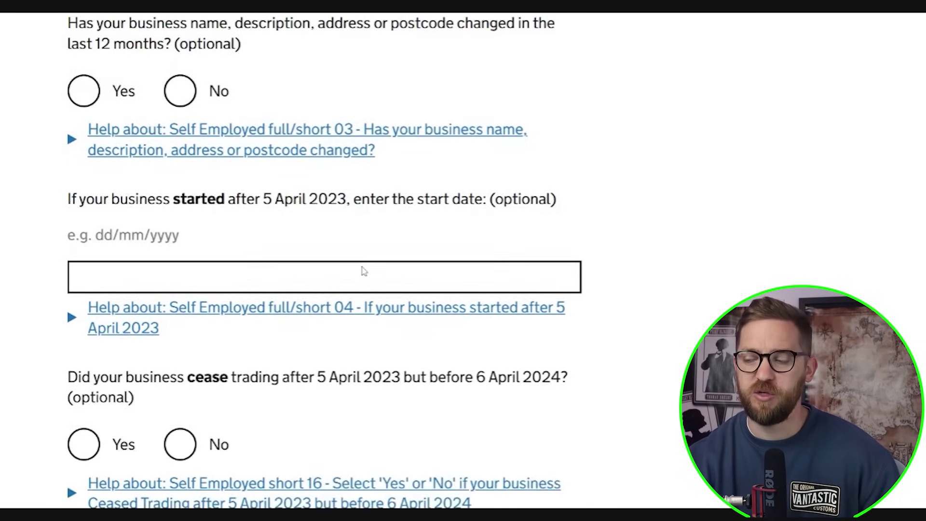
scroll(362, 270, down, 2)
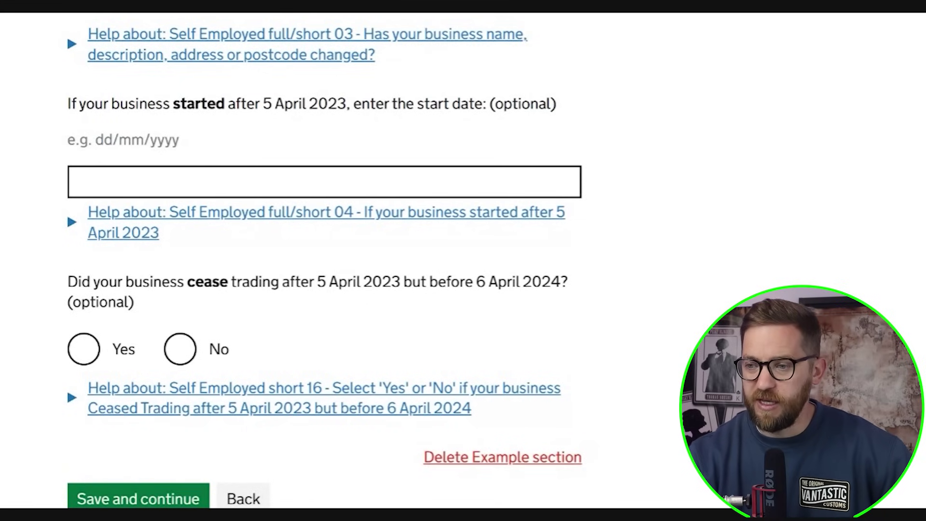
scroll(250, 262, down, 2)
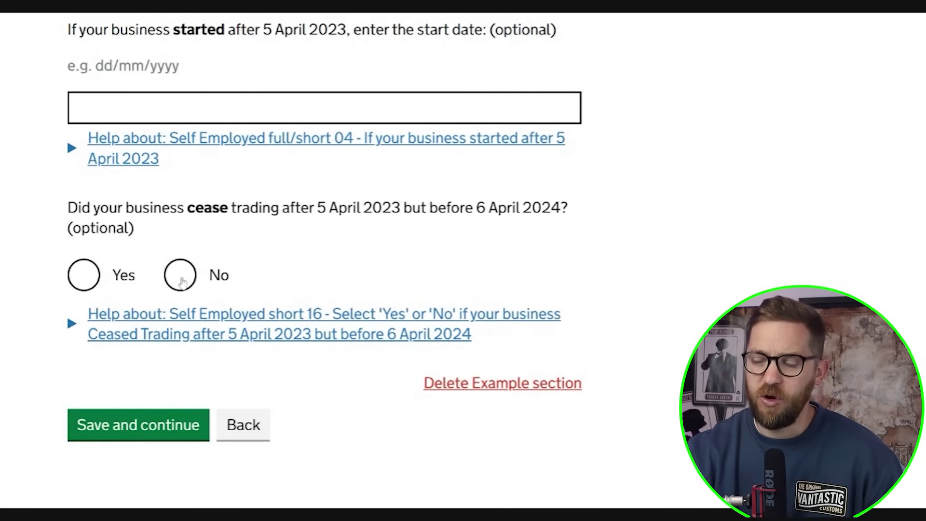
scroll(182, 283, down, 3)
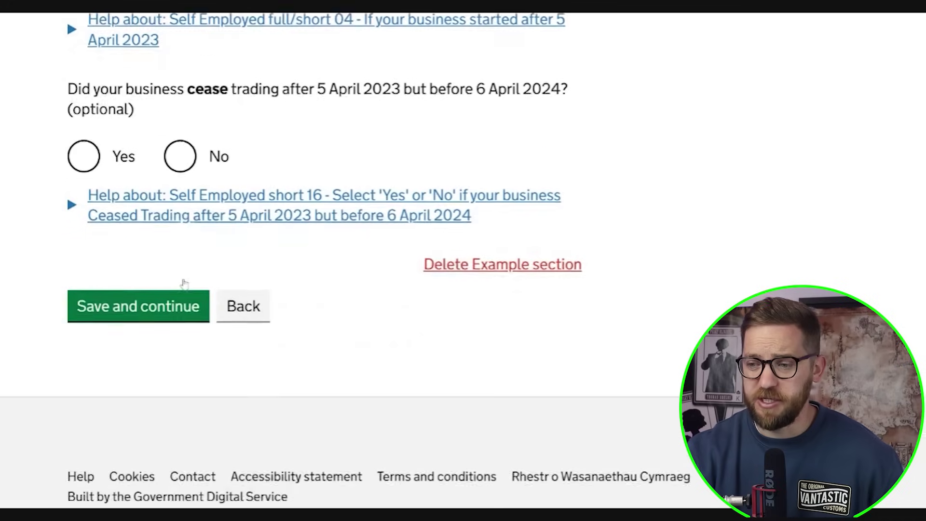
click(184, 280)
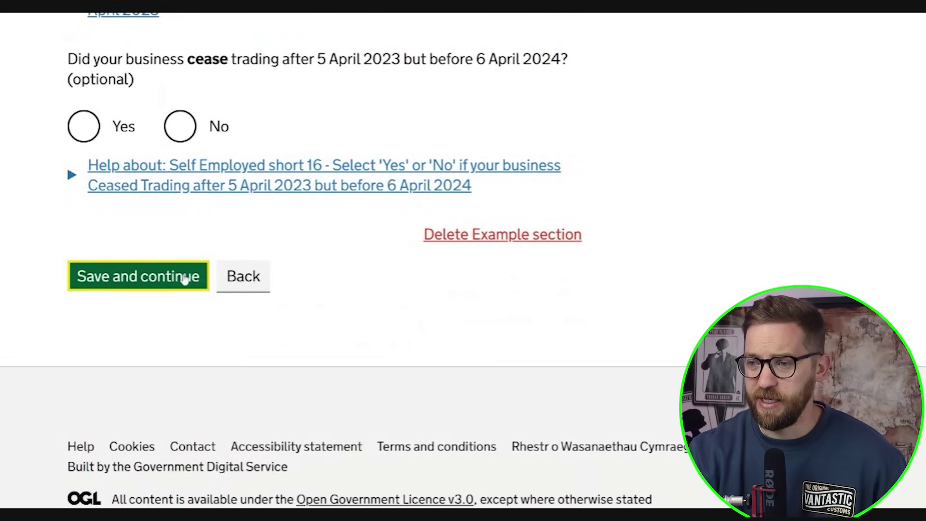
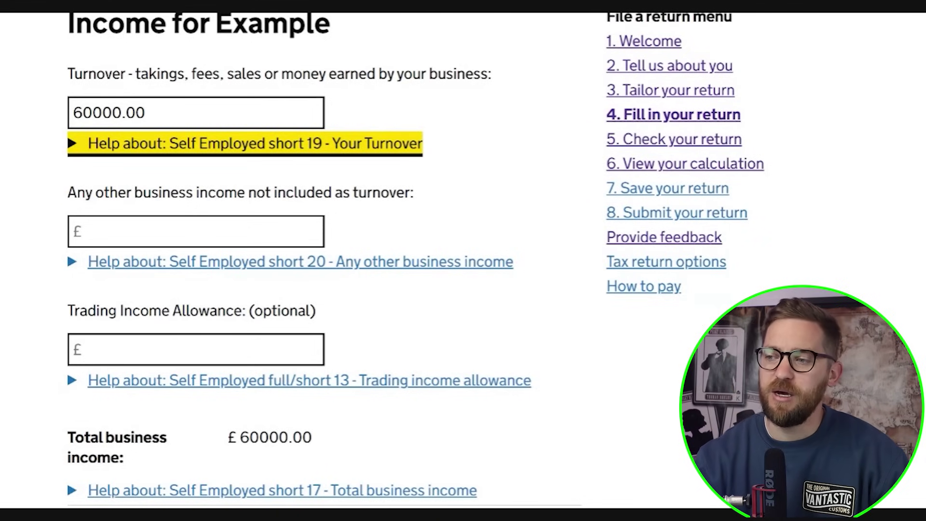
- Try entering 1000.00 as the Trading Income Allowance on the Income for Example page
key(Tab)
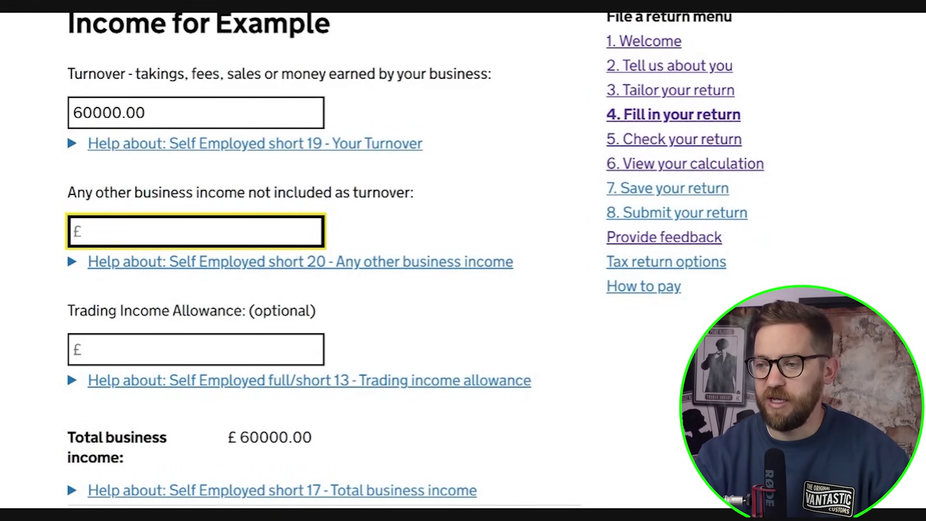
scroll(189, 336, down, 2)
key(Tab)
key(Tab)
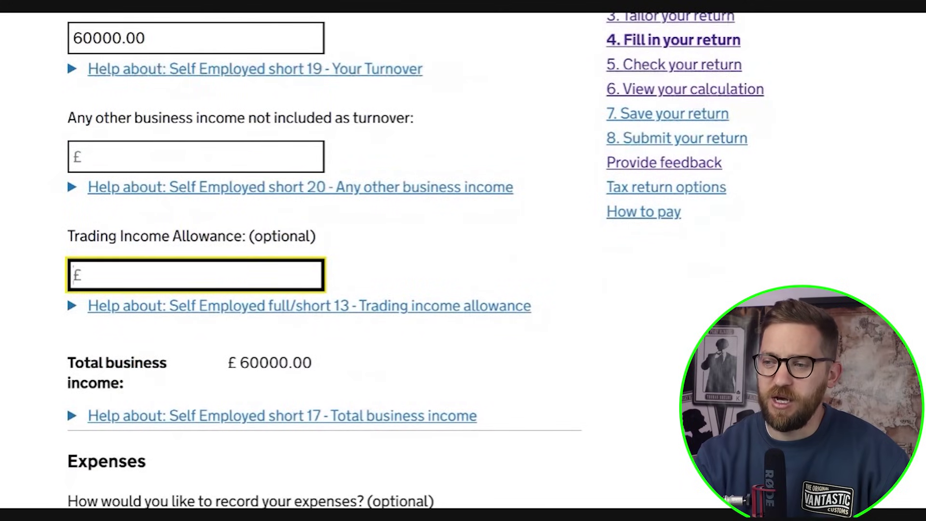
text(1000.00)
key(ctrl+z)
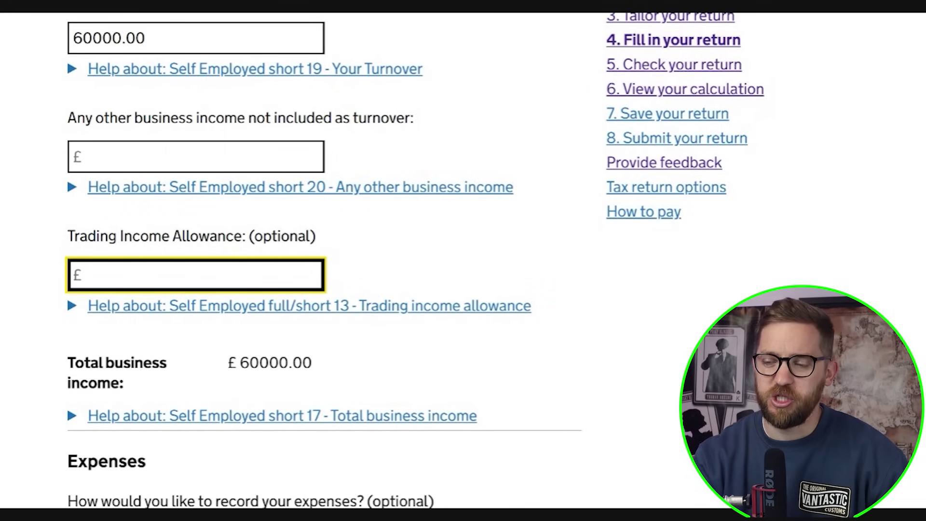
- Set the turnover to 500 and the Trading Income Allowance to 1000 as a low-income example
double_click(109, 38)
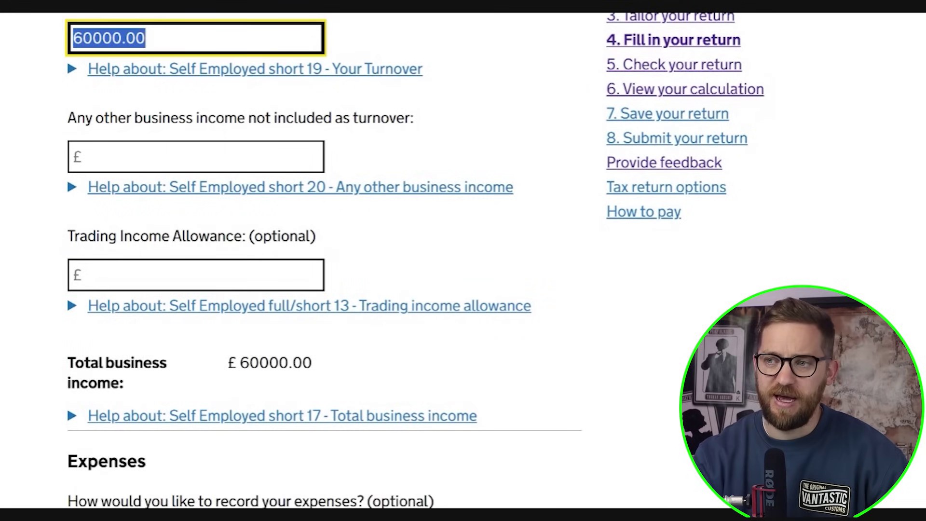
text(500)
key(Tab)
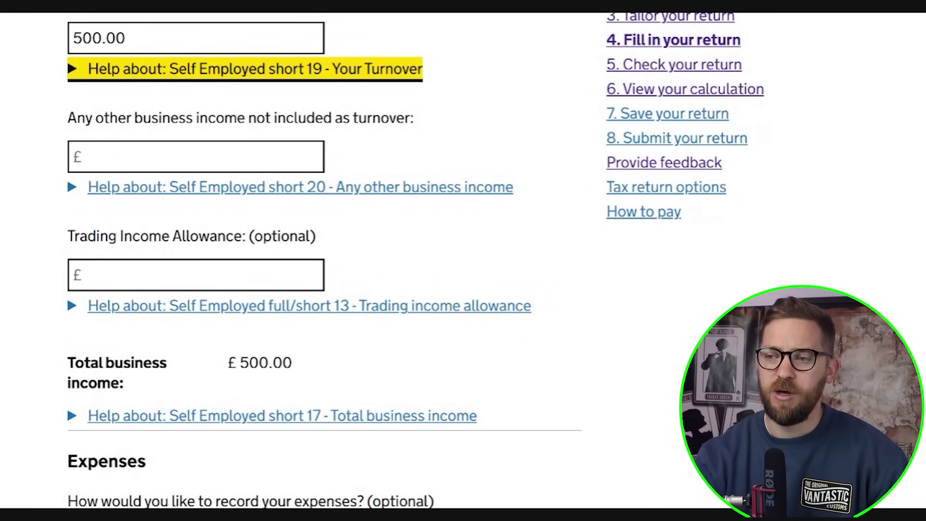
click(195, 275)
text(1000)
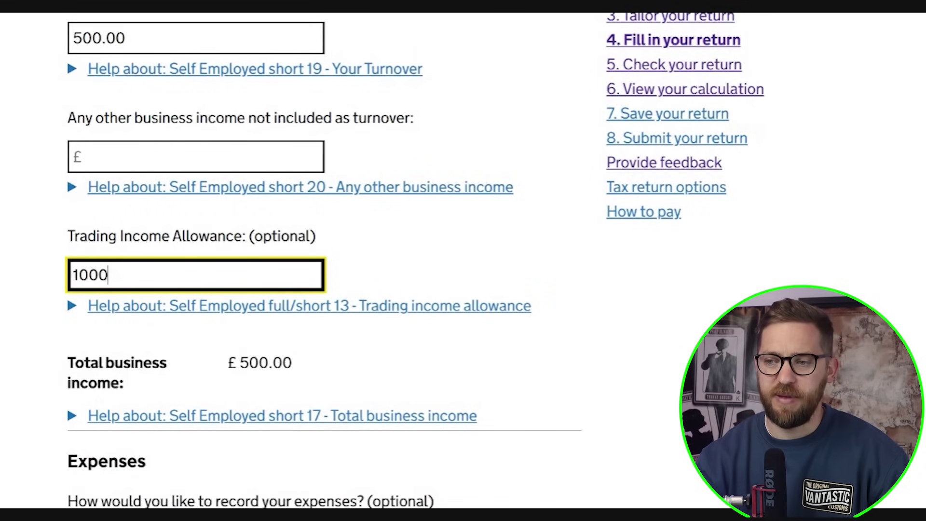
key(Tab)
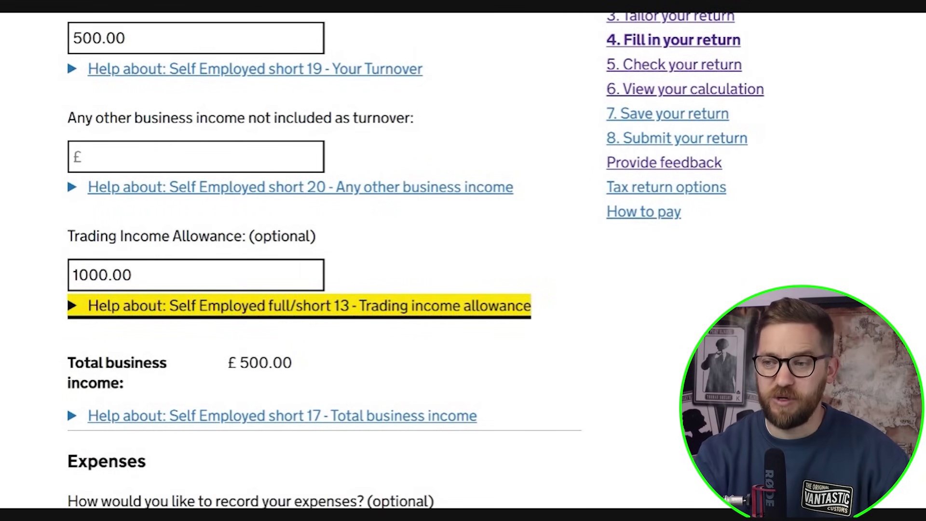
- Set the turnover of the Example business back to 60000
drag(123, 37, 62, 51)
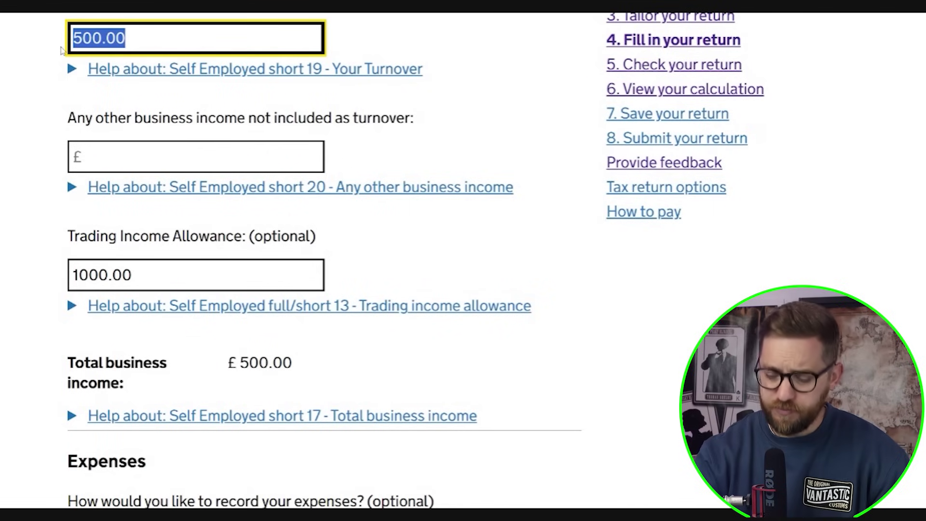
text(60000)
key(Tab)
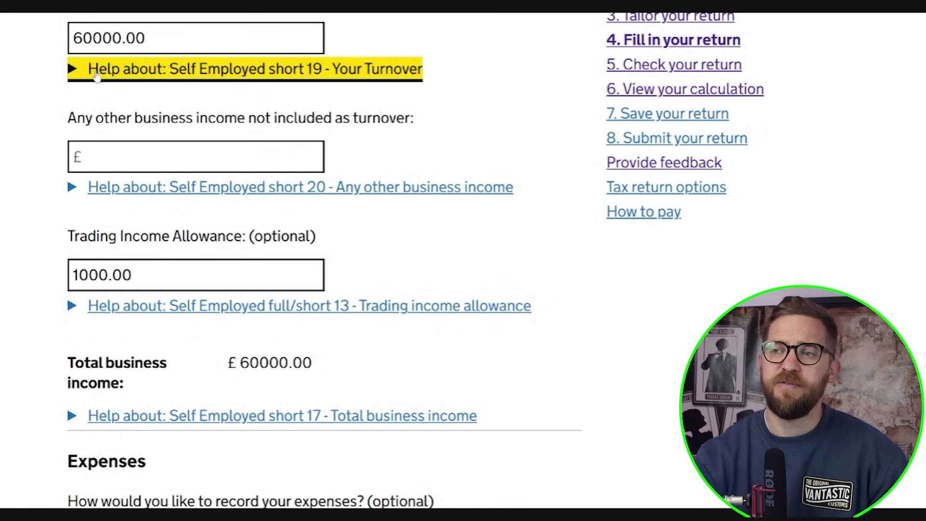
click(145, 38)
- Clear the Trading Income Allowance and re-enter it as 1000
click(132, 275)
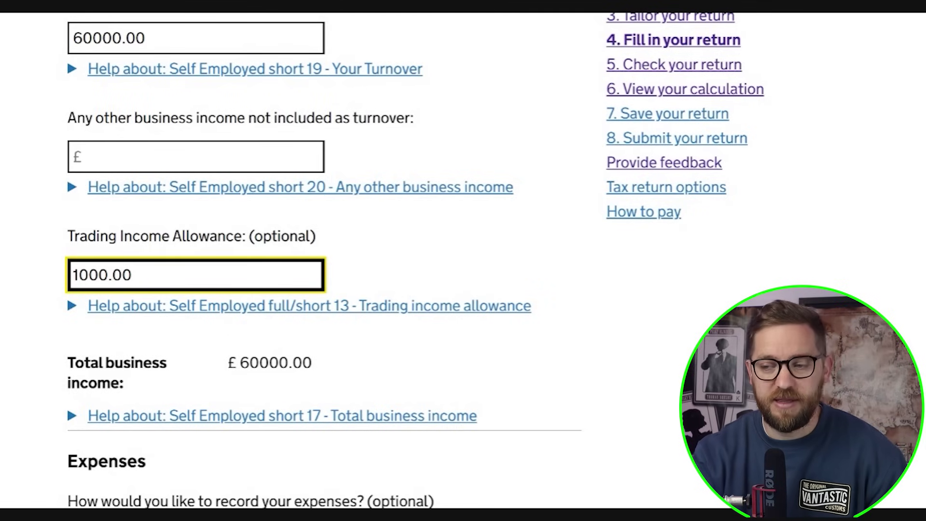
drag(133, 274, 70, 274)
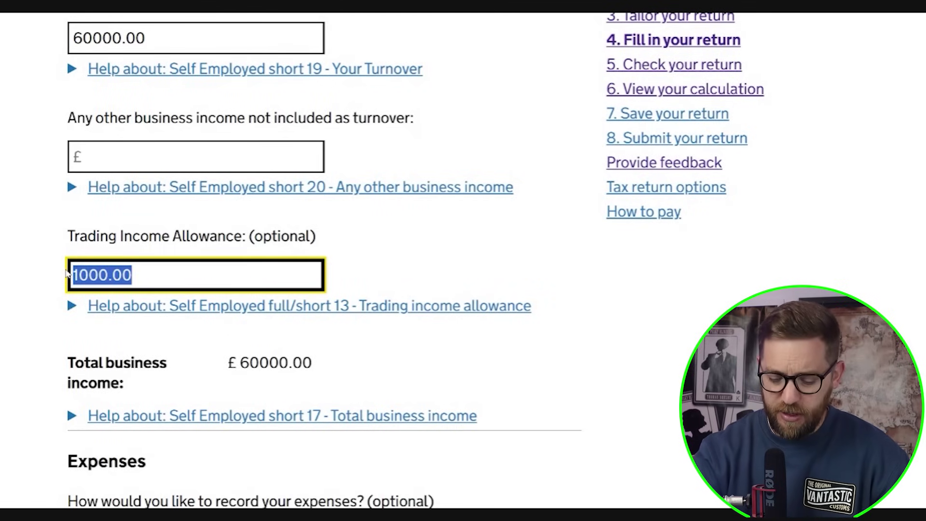
key(BackSpace)
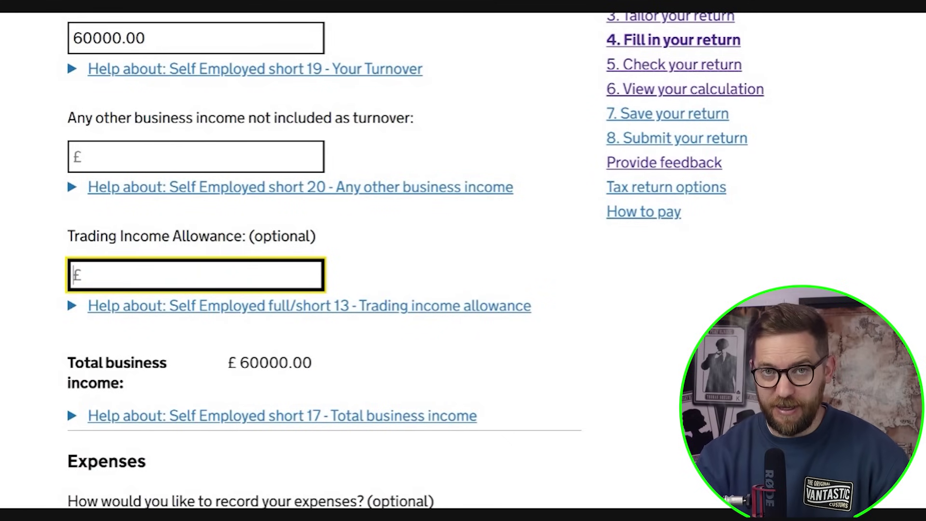
text(1000)
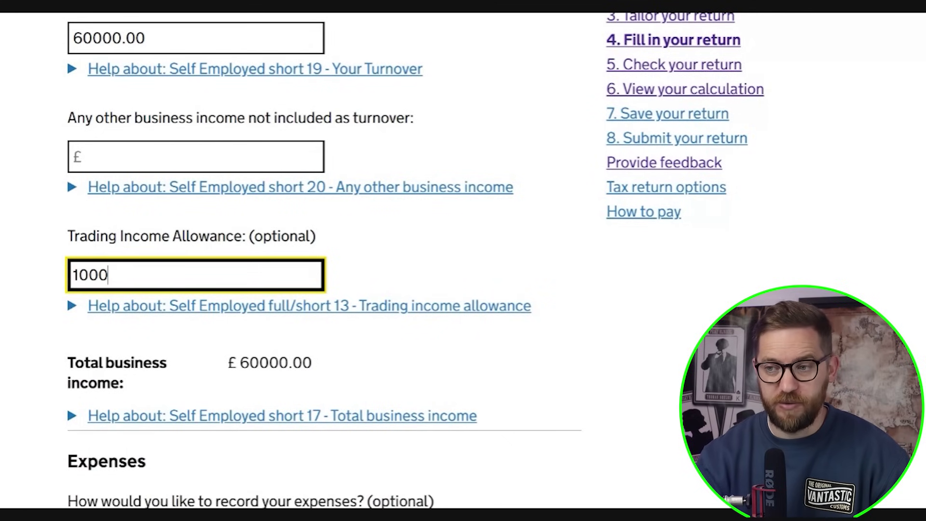
key(Tab)
key(Tab)
scroll(159, 305, down, 5)
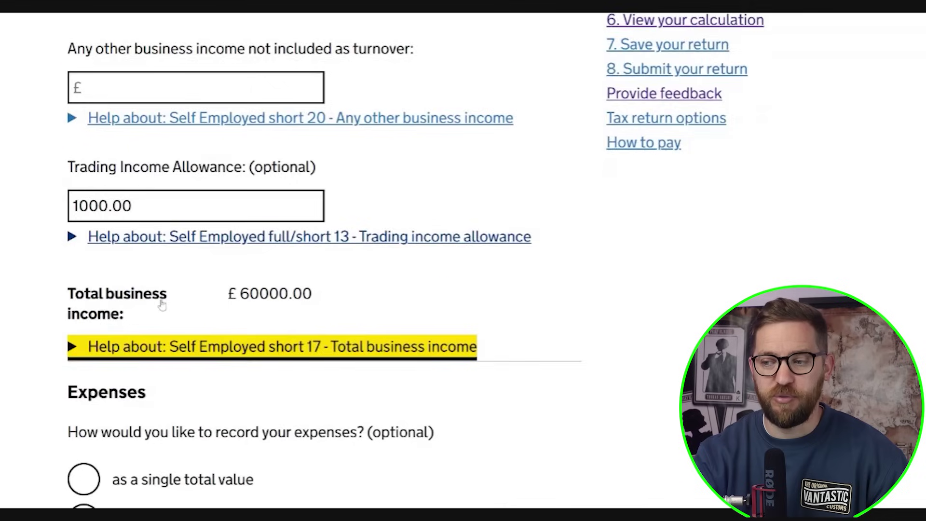
scroll(161, 304, up, 3)
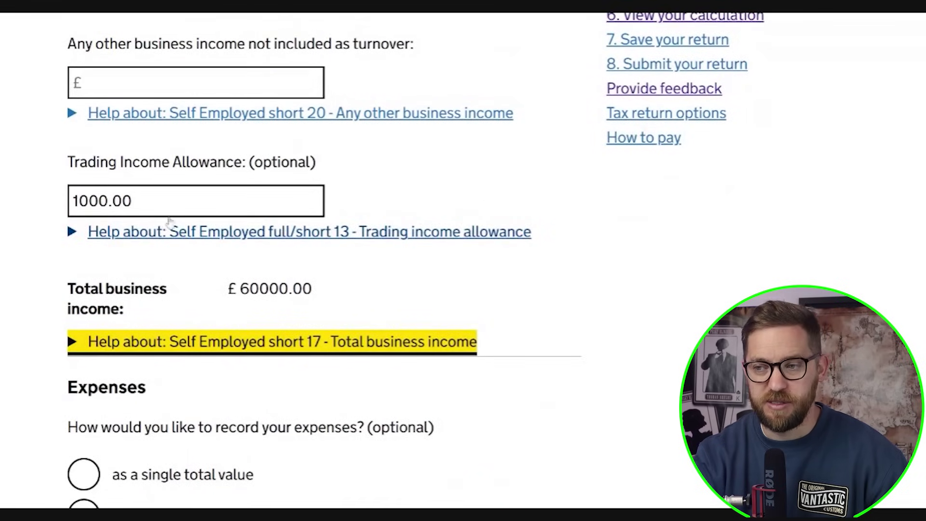
- Remove the 1000.00 Trading Income Allowance, leaving the field empty
click(135, 201)
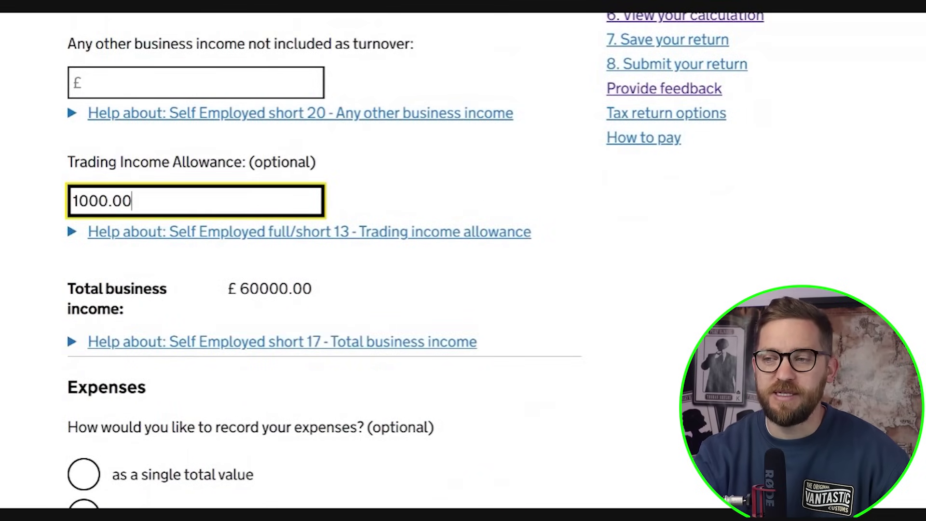
key(shift+Left)
key(shift+Left)
key(shift+Left)
key(shift+Left)
key(shift+Left)
key(shift+Left)
key(shift+Left)
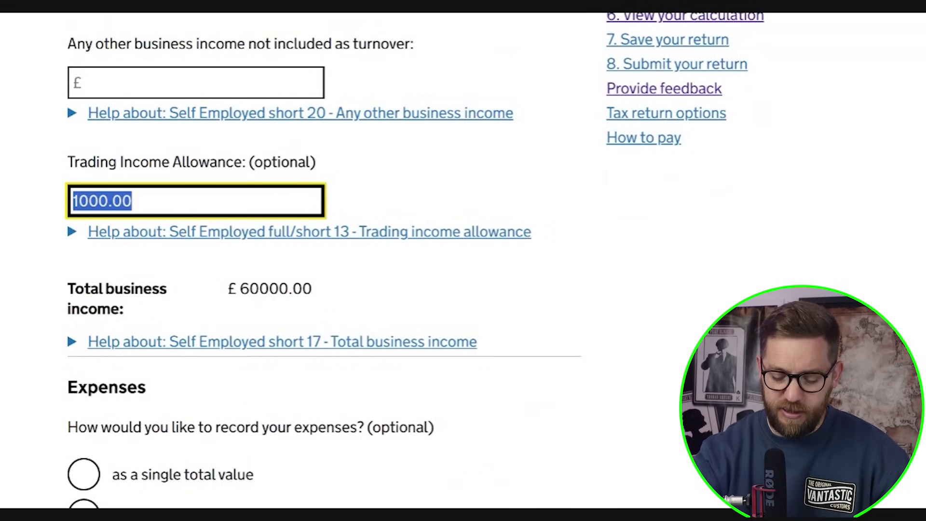
key(BackSpace)
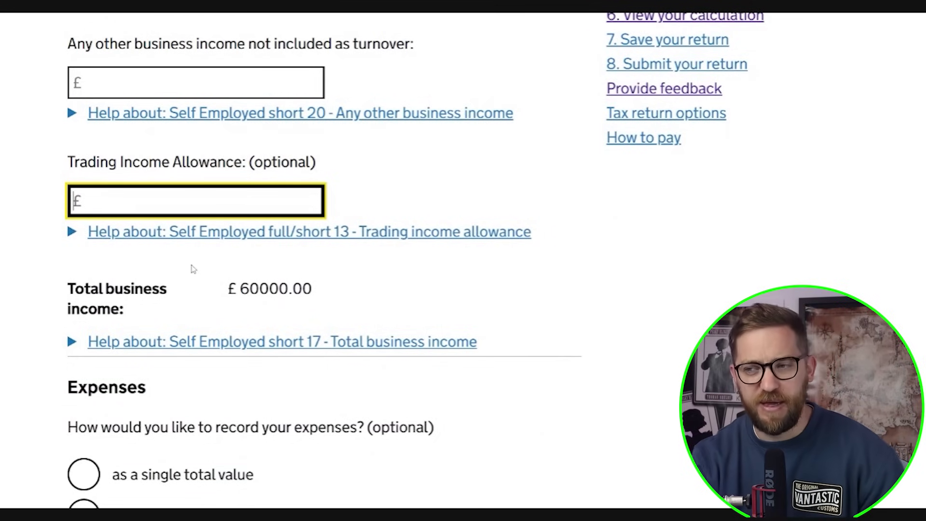
- Choose to record expenses as a single total value and enter total allowable expenses of 10000
scroll(135, 265, down, 5)
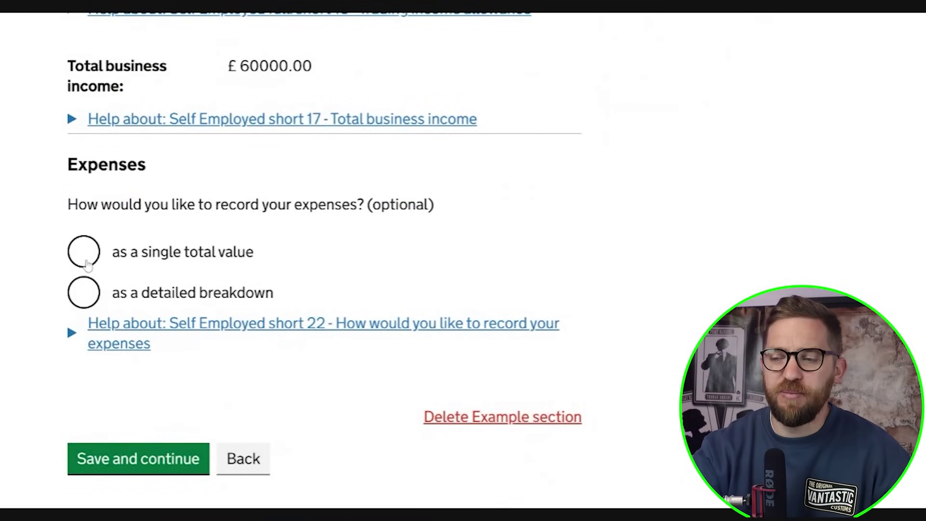
click(84, 296)
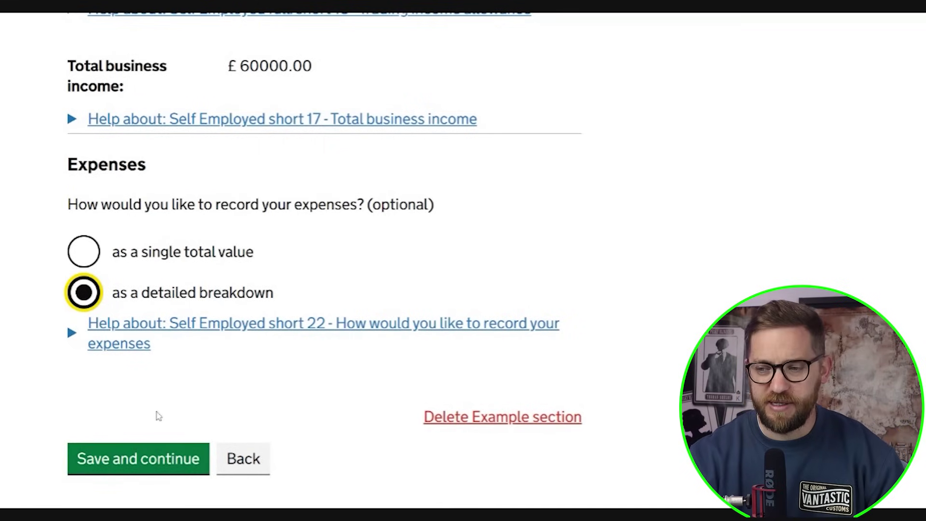
click(102, 254)
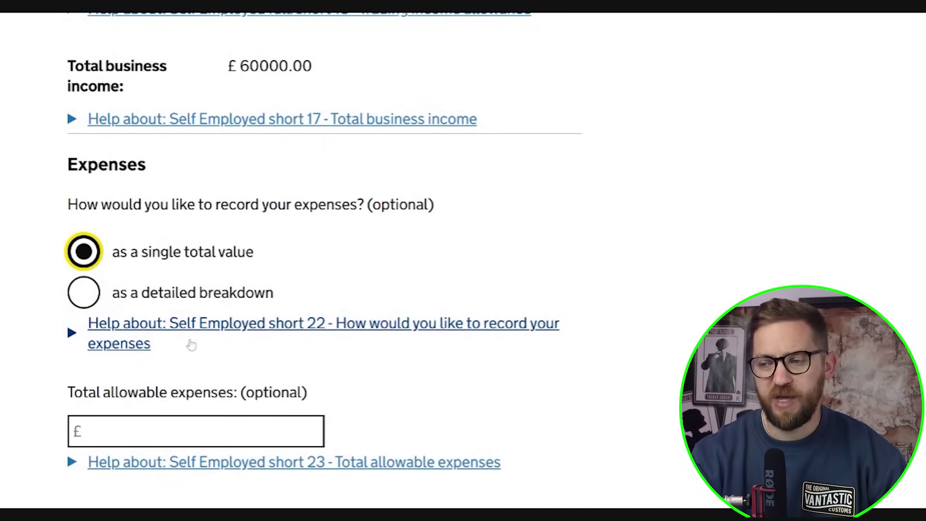
scroll(190, 343, down, 3)
click(195, 282)
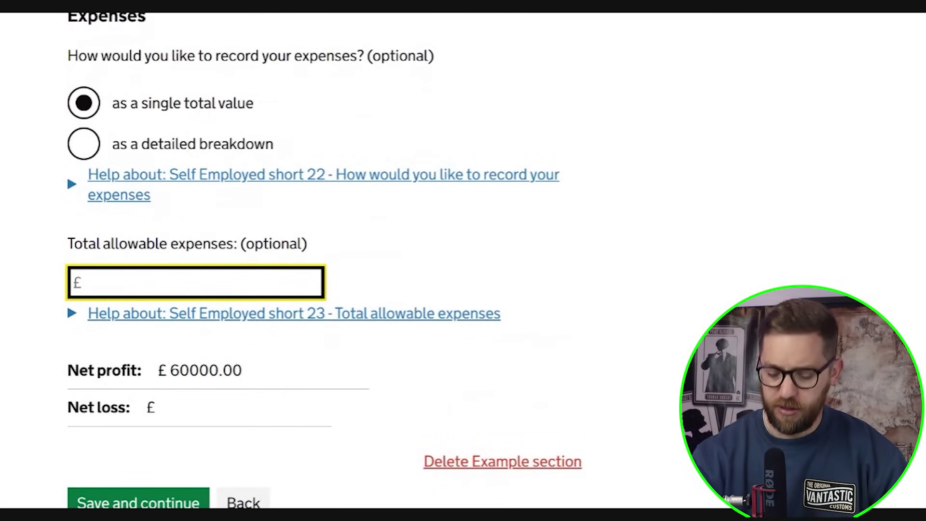
text(10000)
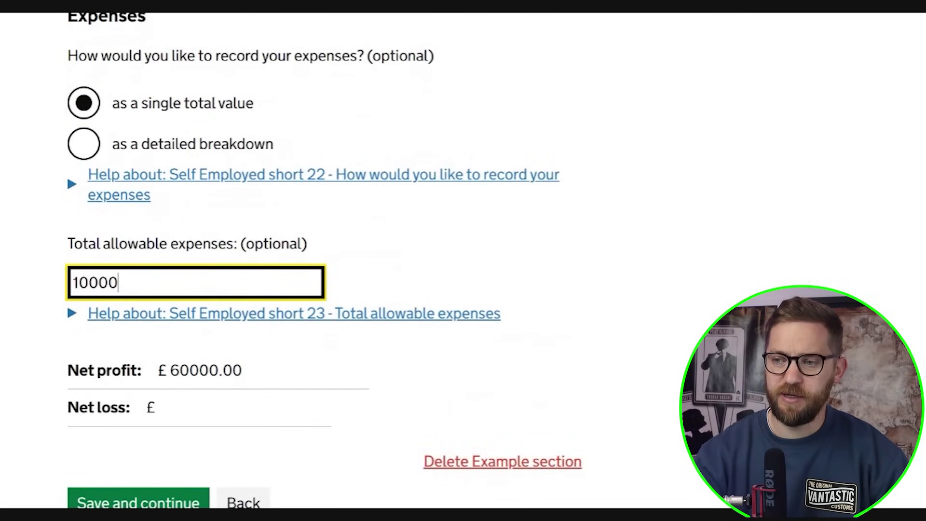
key(Tab)
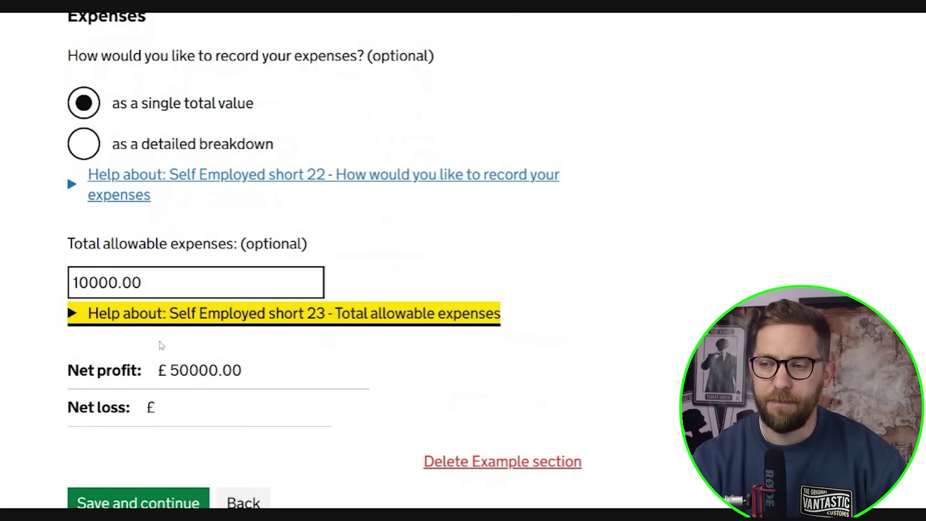
- Check the income, total allowable expenses and net profit of the Example business, and save the page
scroll(153, 381, up, 3)
scroll(150, 381, up, 5)
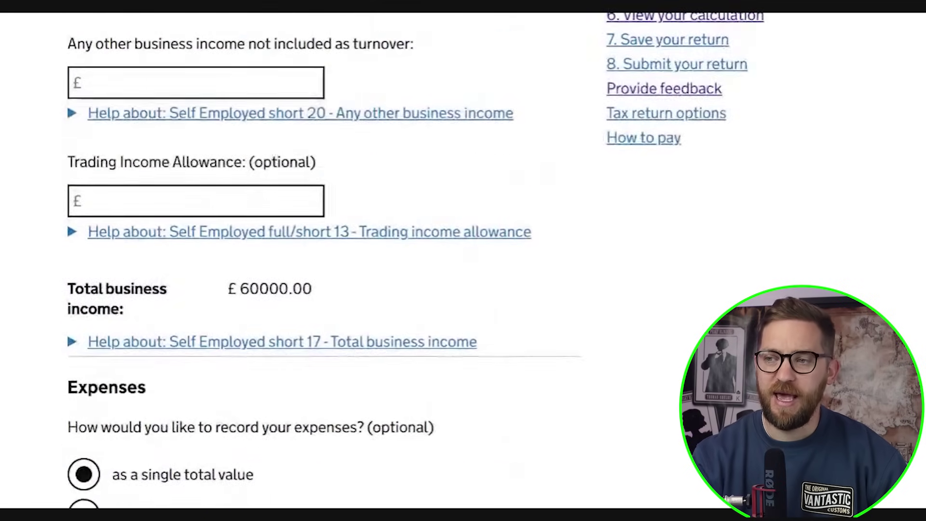
scroll(150, 381, down, 5)
scroll(238, 323, down, 2)
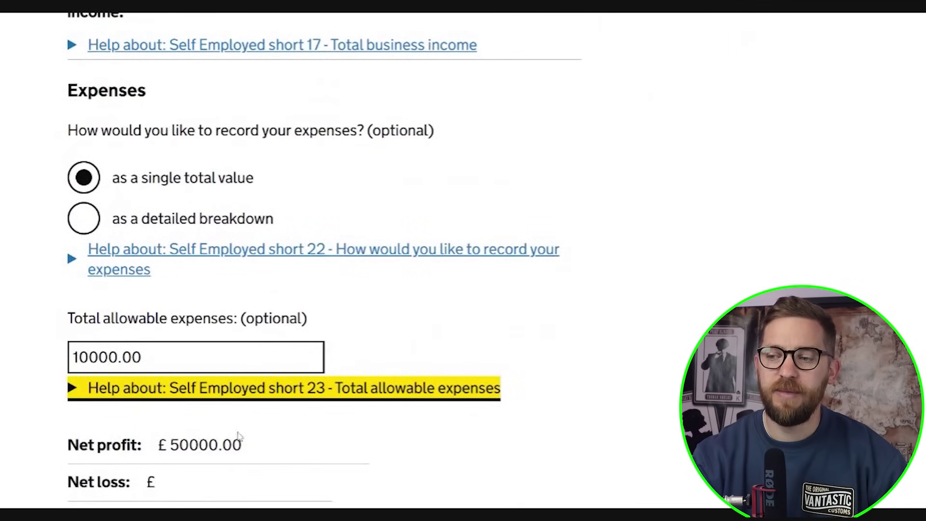
scroll(220, 408, up, 5)
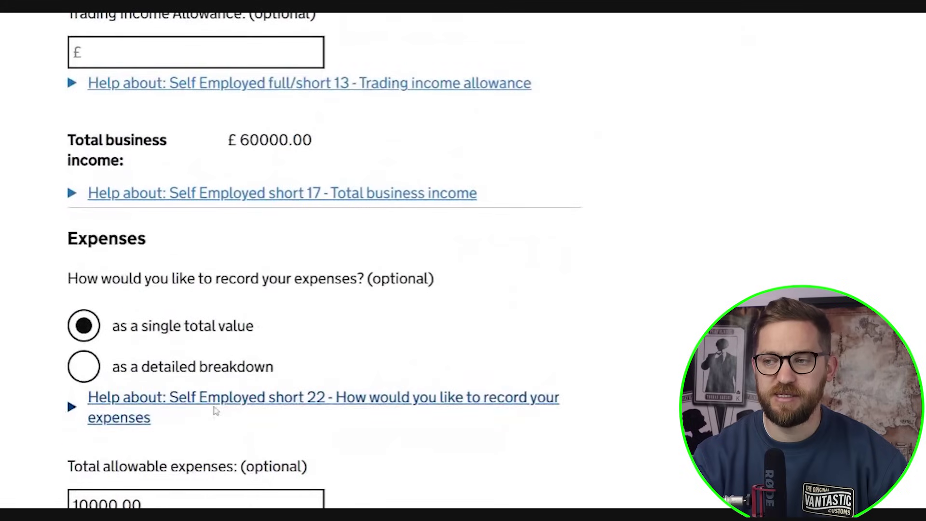
click(196, 126)
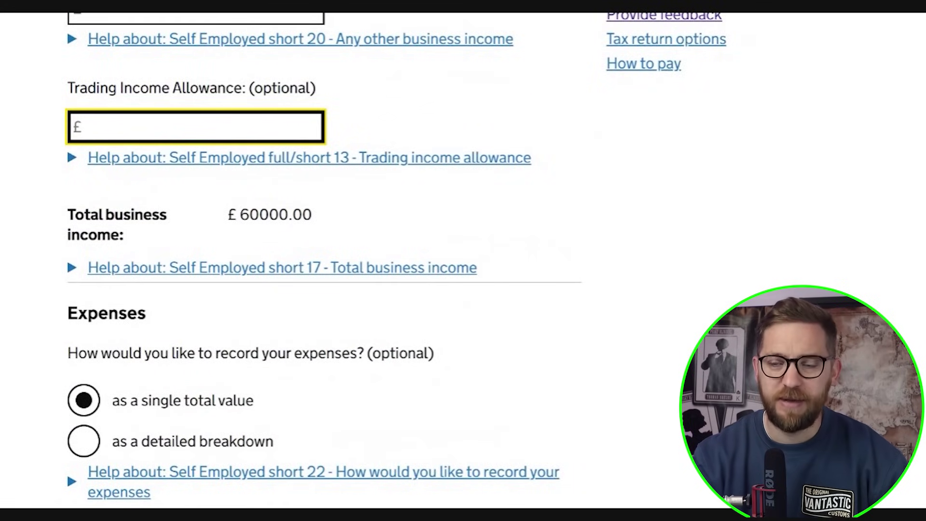
scroll(166, 259, down, 1)
scroll(166, 259, down, 8)
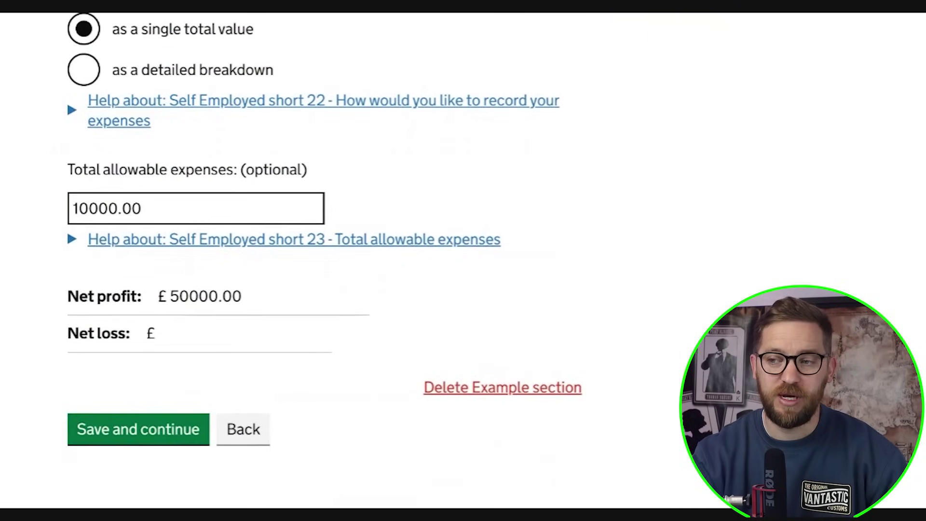
scroll(186, 268, down, 2)
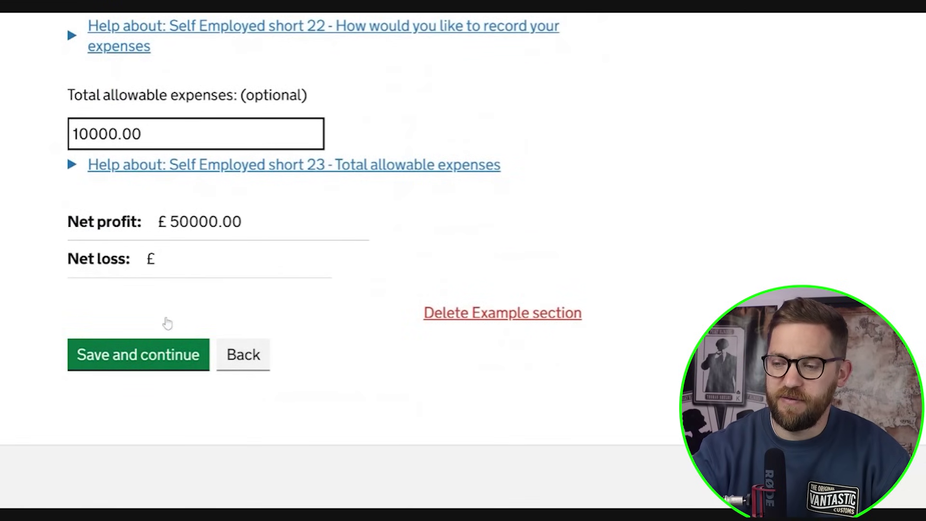
drag(169, 222, 243, 222)
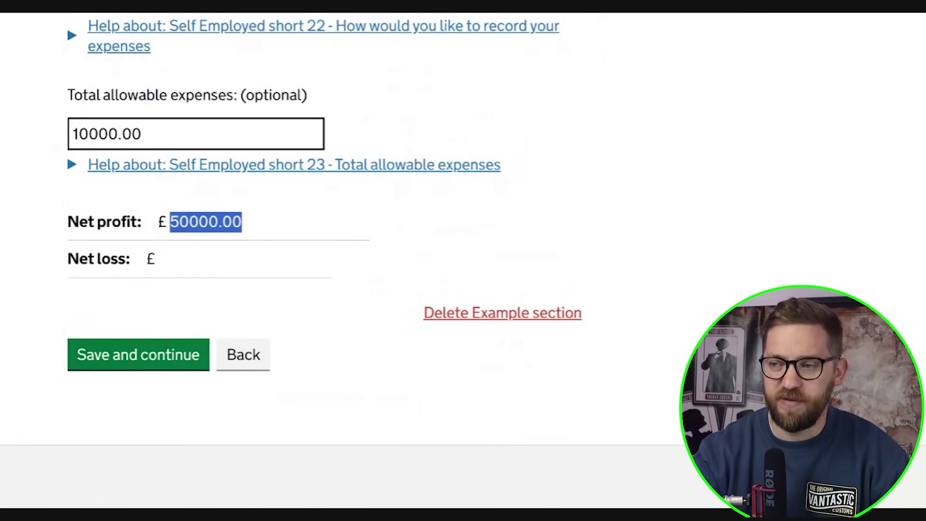
click(178, 367)
- Review the capital allowance and balancing charge fields for Example, leave them all empty and save the page
scroll(178, 371, down, 5)
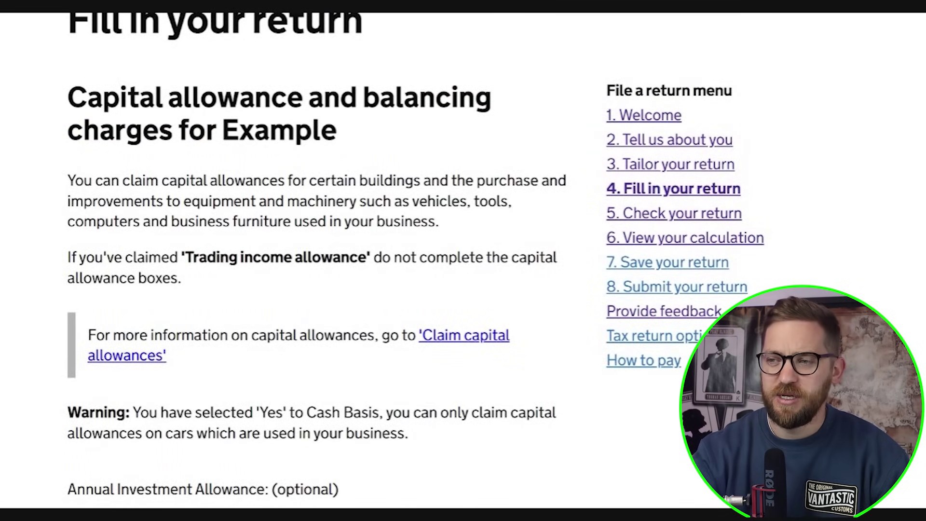
scroll(309, 260, down, 3)
scroll(308, 260, up, 5)
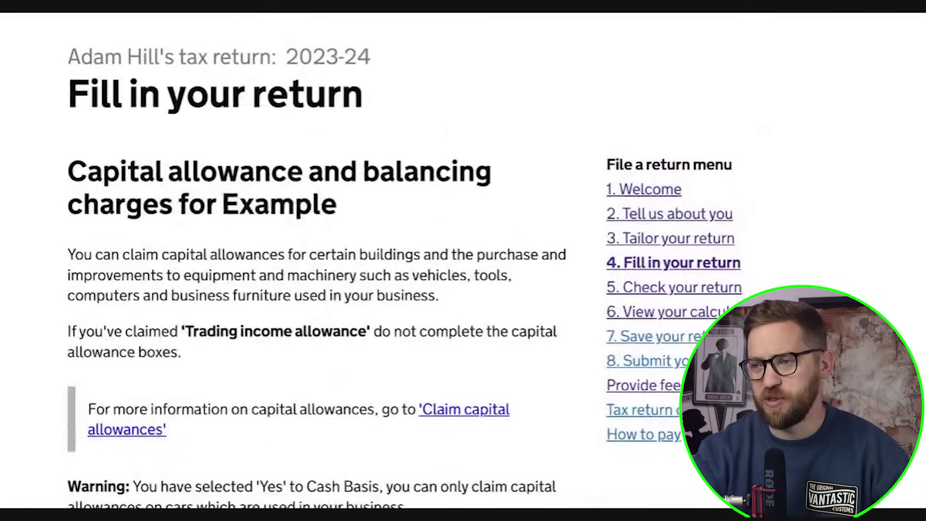
scroll(308, 260, down, 6)
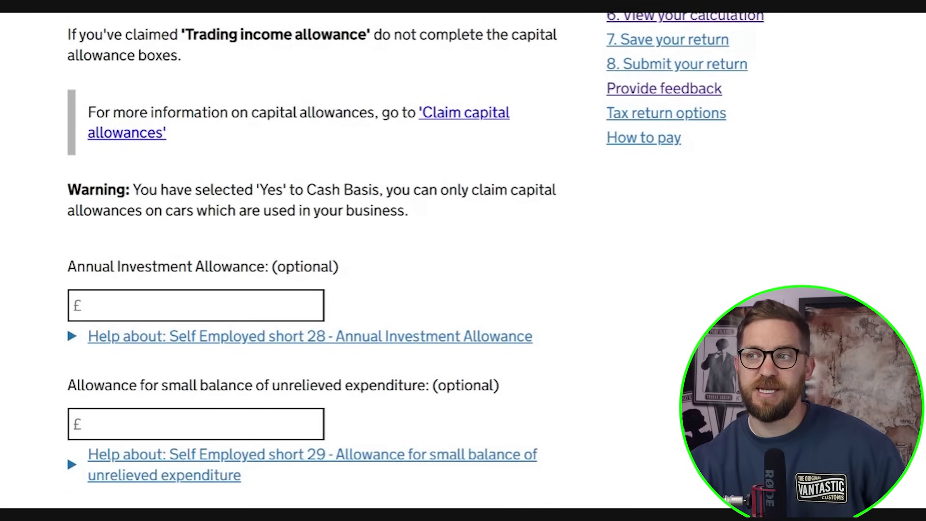
scroll(285, 283, up, 3)
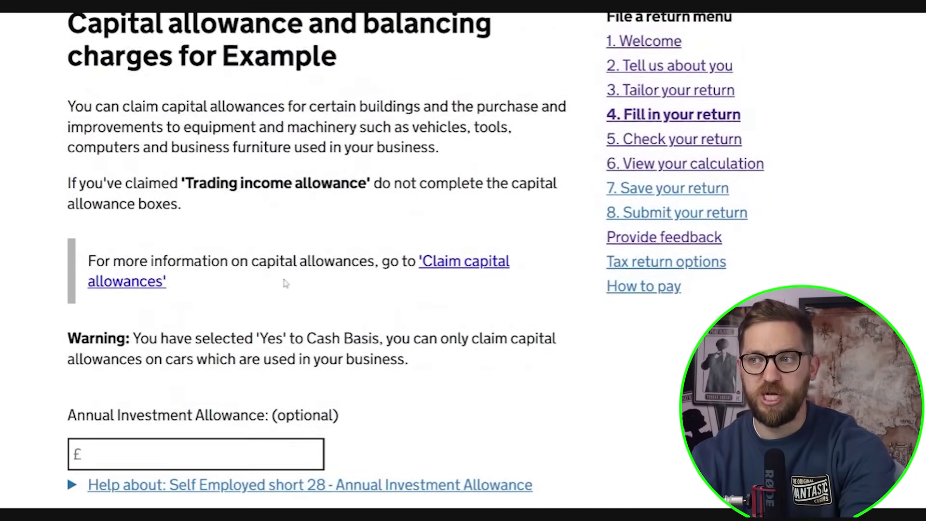
scroll(285, 283, down, 3)
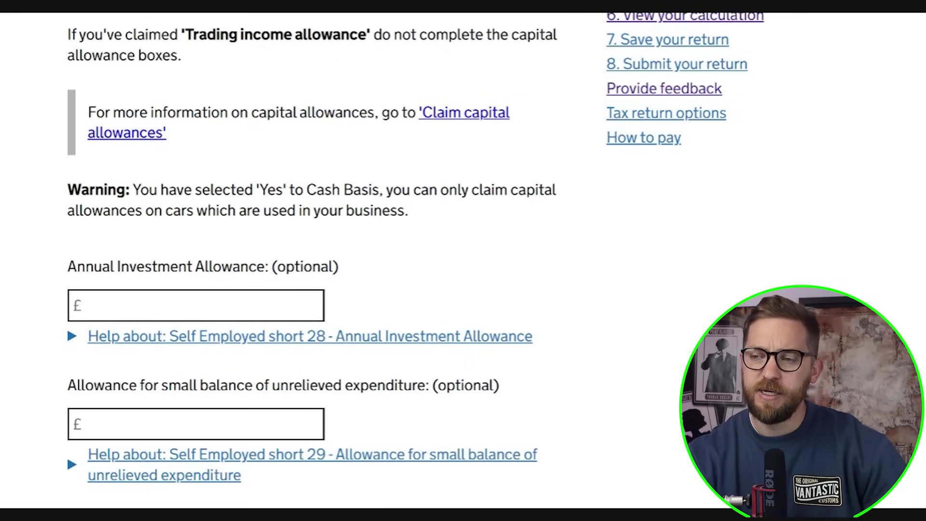
scroll(138, 280, down, 6)
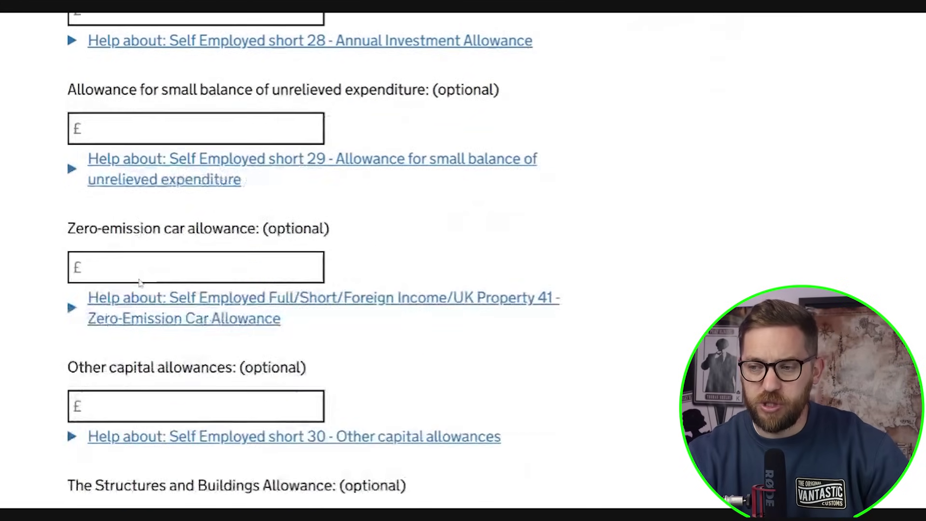
scroll(139, 282, down, 10)
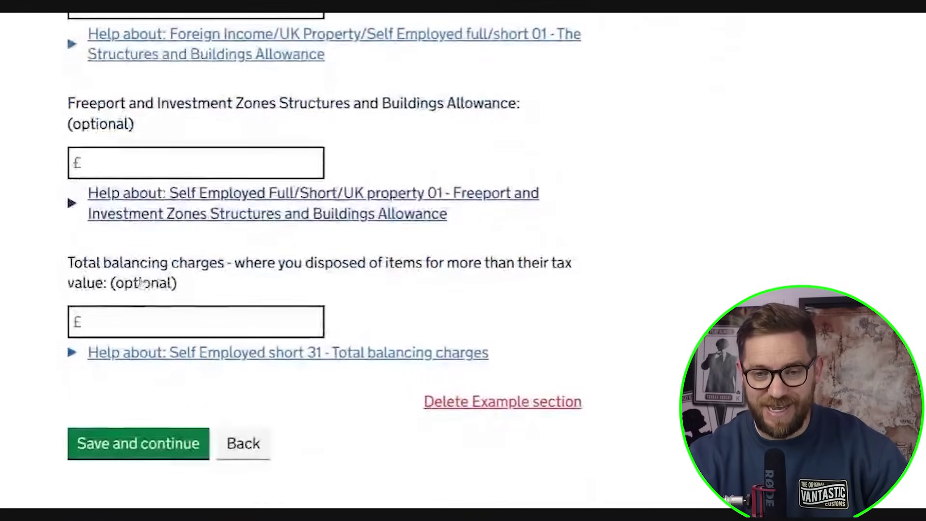
scroll(143, 283, down, 2)
click(151, 375)
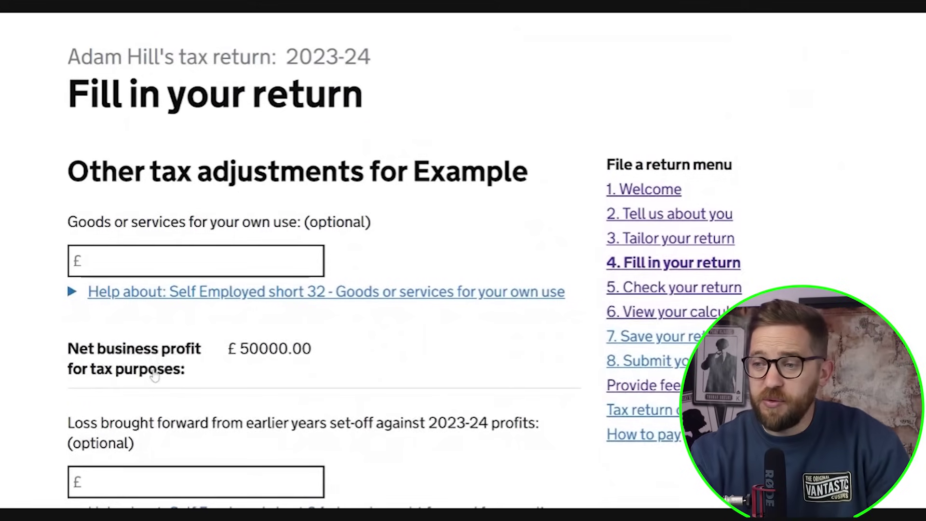
- Leave goods or services for own use empty and enter 10000 as the loss brought forward from earlier years
click(192, 263)
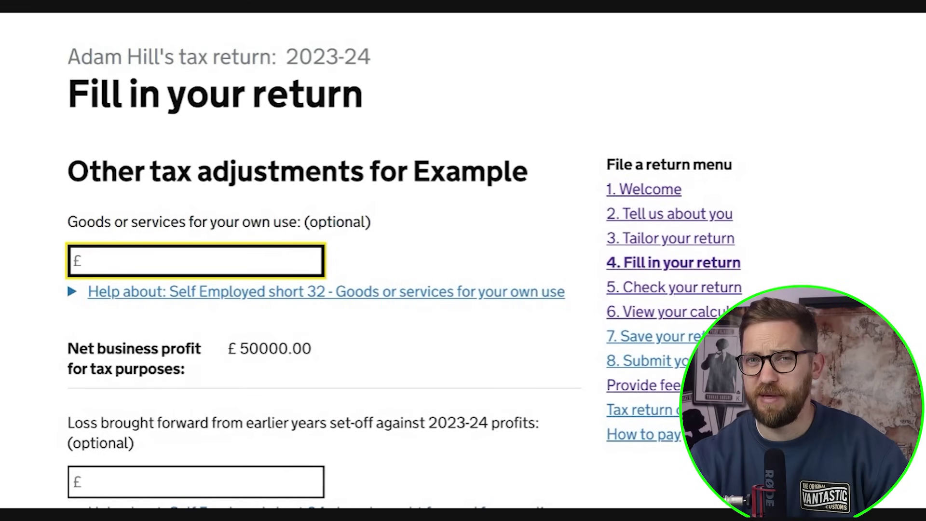
scroll(172, 299, down, 3)
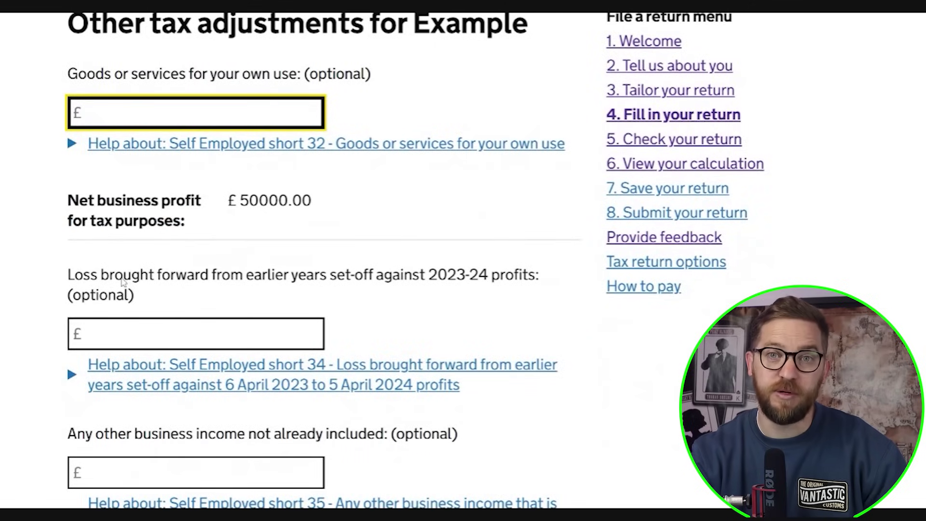
scroll(160, 284, down, 2)
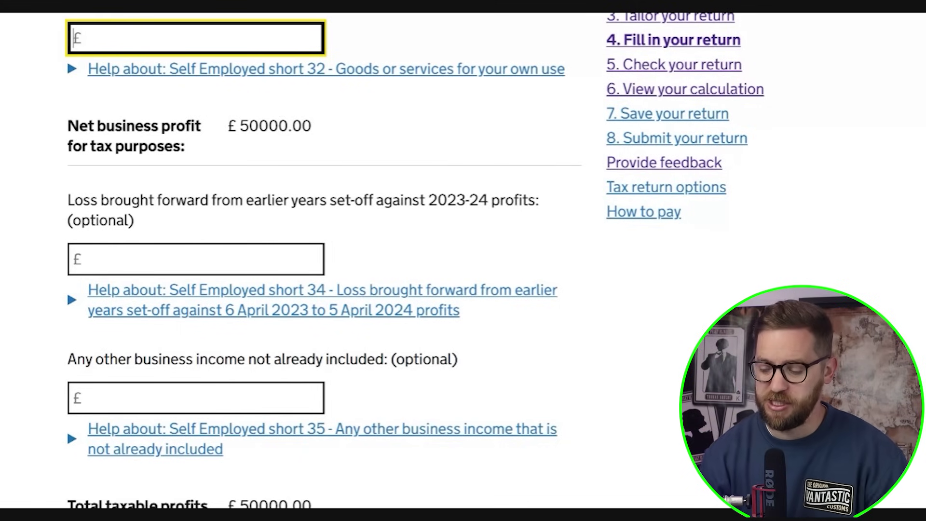
click(195, 258)
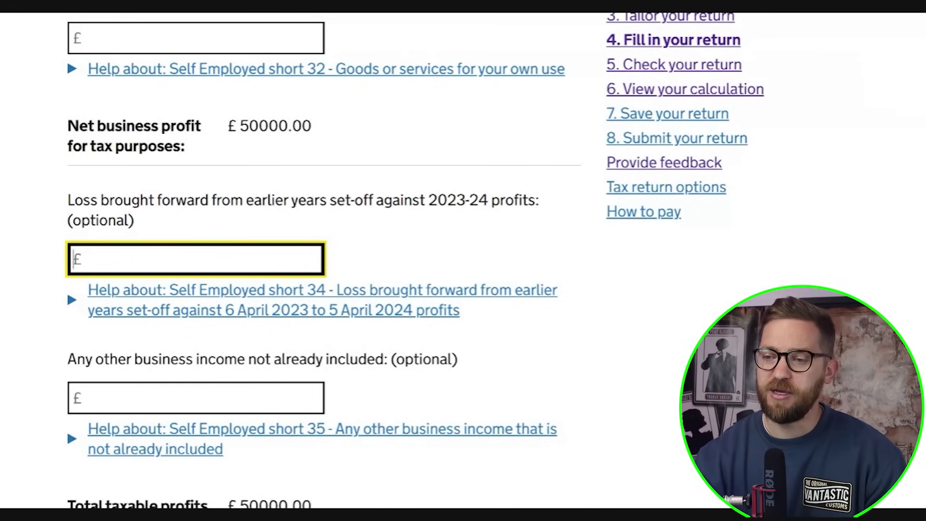
text(10000)
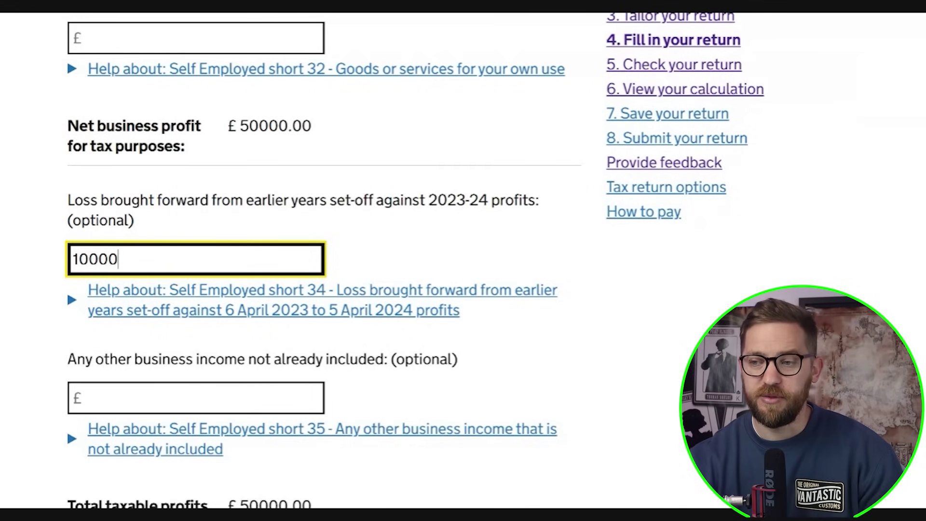
key(Tab)
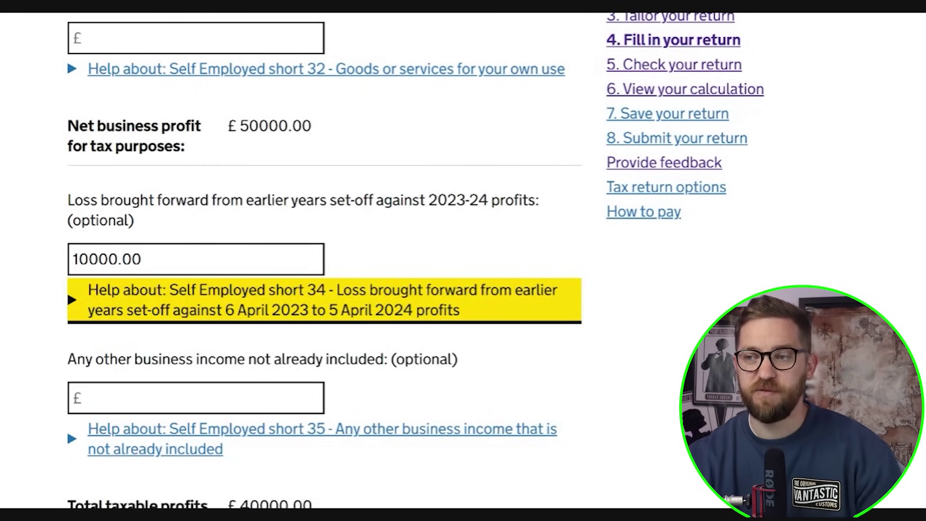
scroll(280, 168, down, 3)
scroll(279, 193, up, 3)
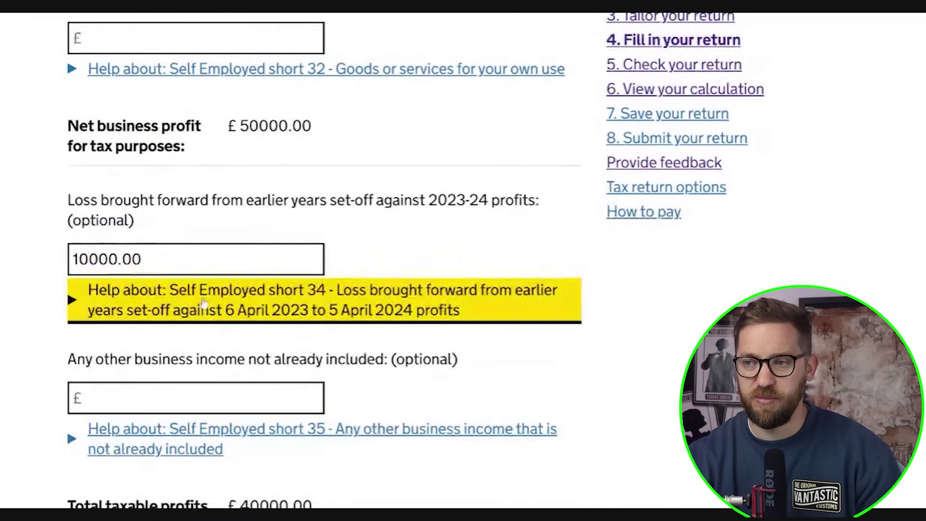
- Remove the loss brought forward from earlier years, leaving the field empty
key(shift+Tab)
key(BackSpace)
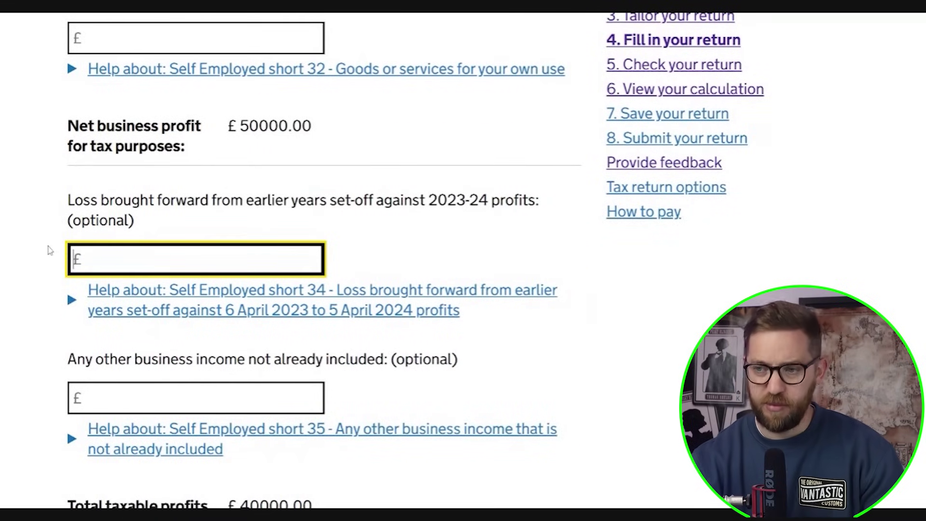
key(Tab)
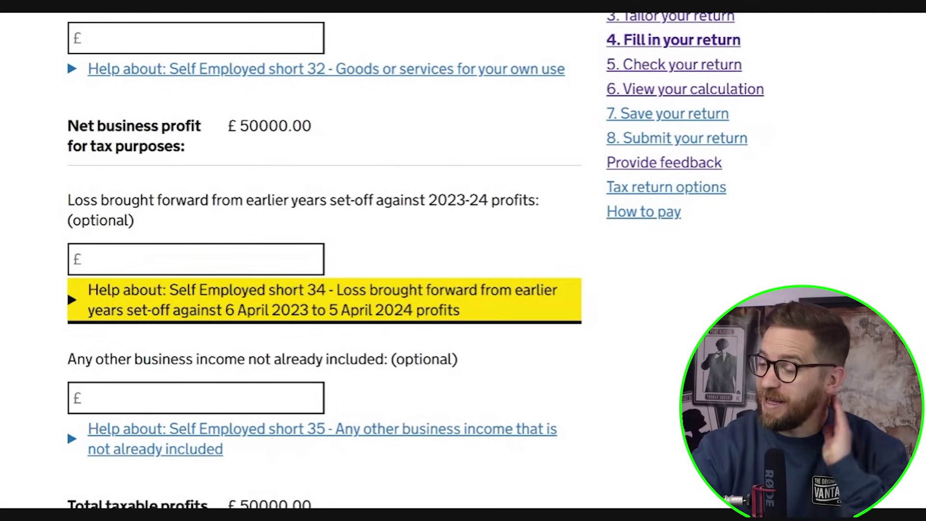
- Check the total taxable profits from the Example business and save the other tax adjustments without any entries
scroll(323, 260, down, 3)
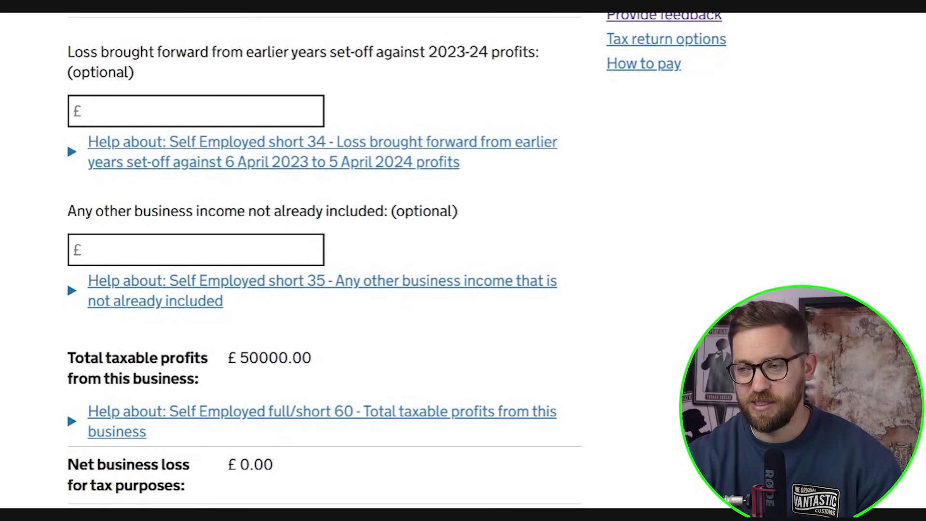
scroll(10, 318, down, 3)
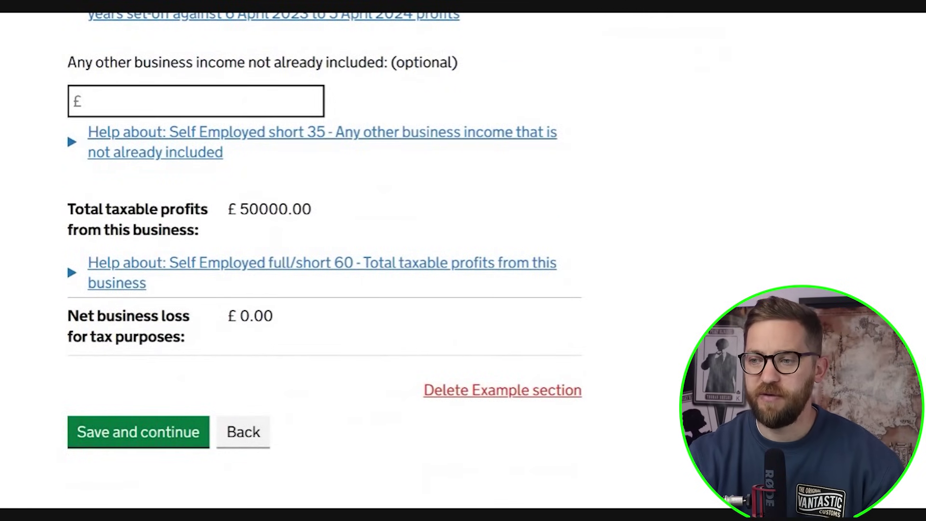
drag(68, 211, 322, 221)
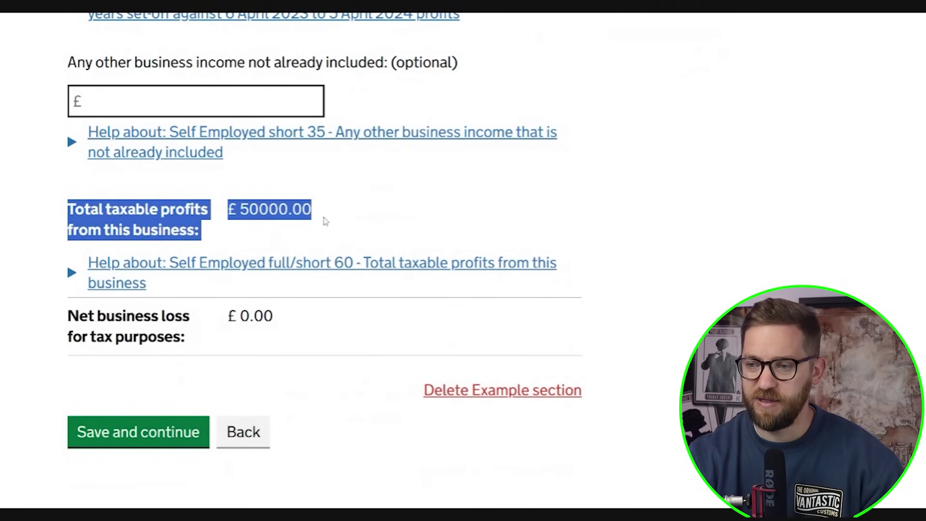
click(230, 215)
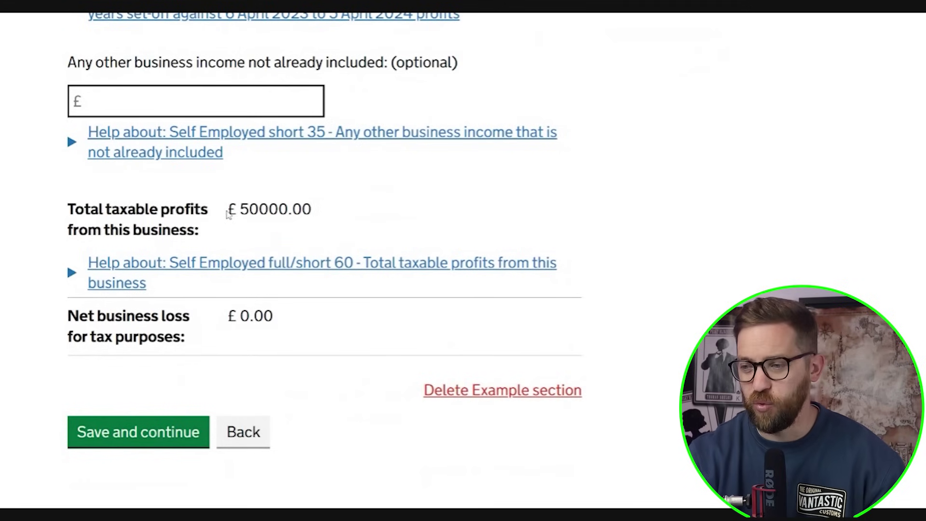
scroll(203, 241, down, 3)
click(172, 293)
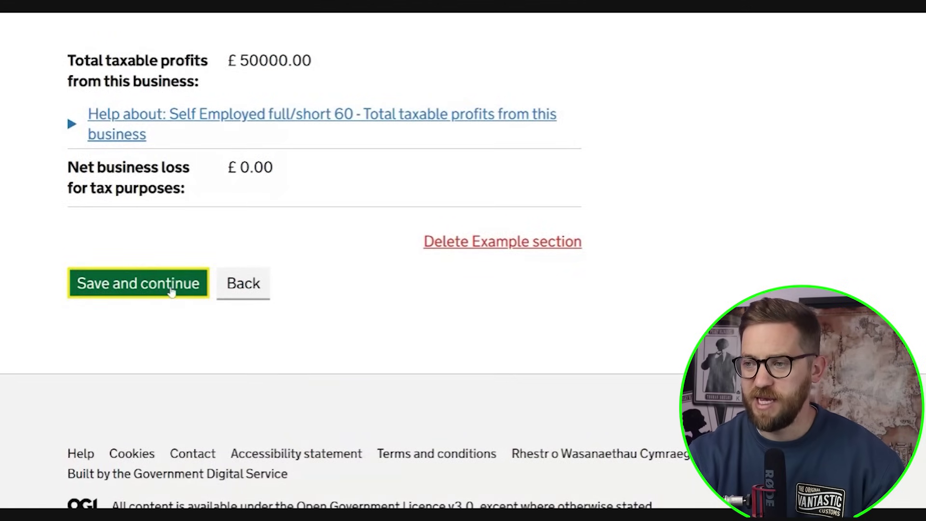
- Examine the Example loss fields for setting off this year's loss, carrying a loss back and carrying a loss forward
scroll(172, 292, down, 3)
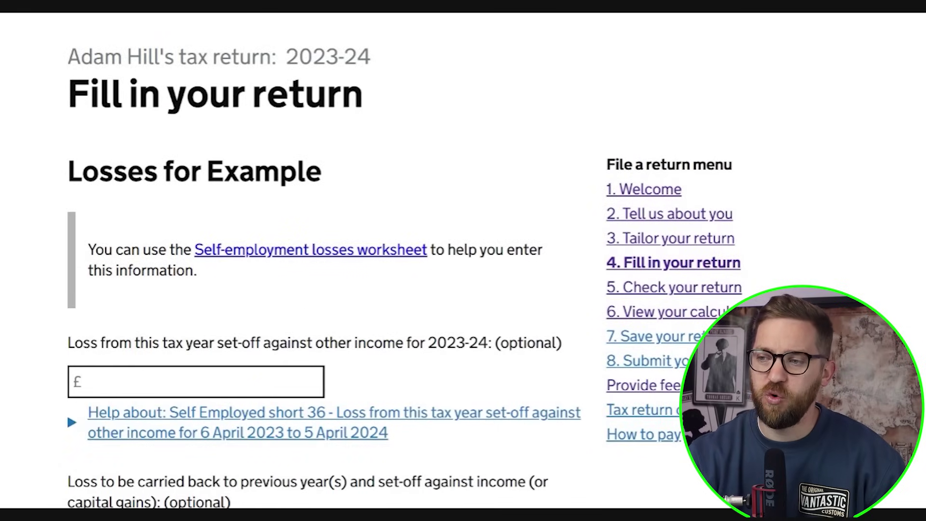
drag(208, 171, 321, 171)
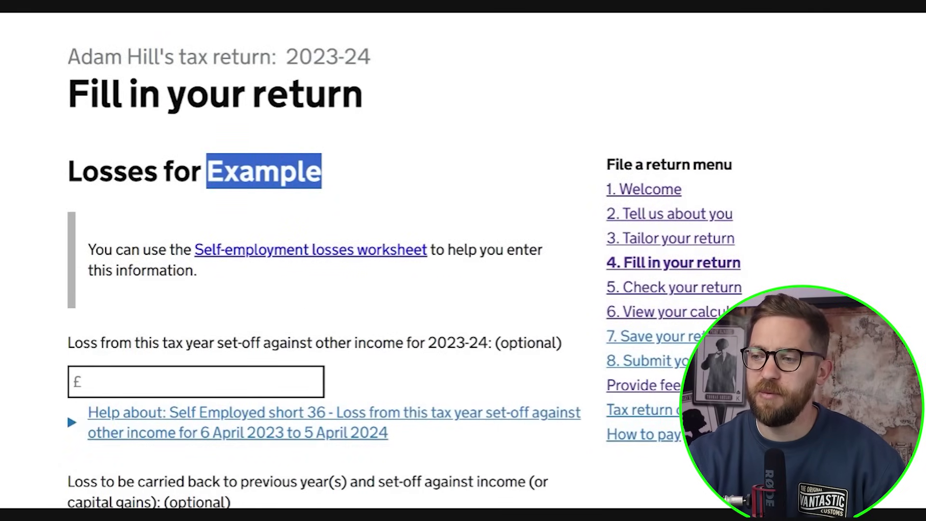
scroll(104, 203, down, 3)
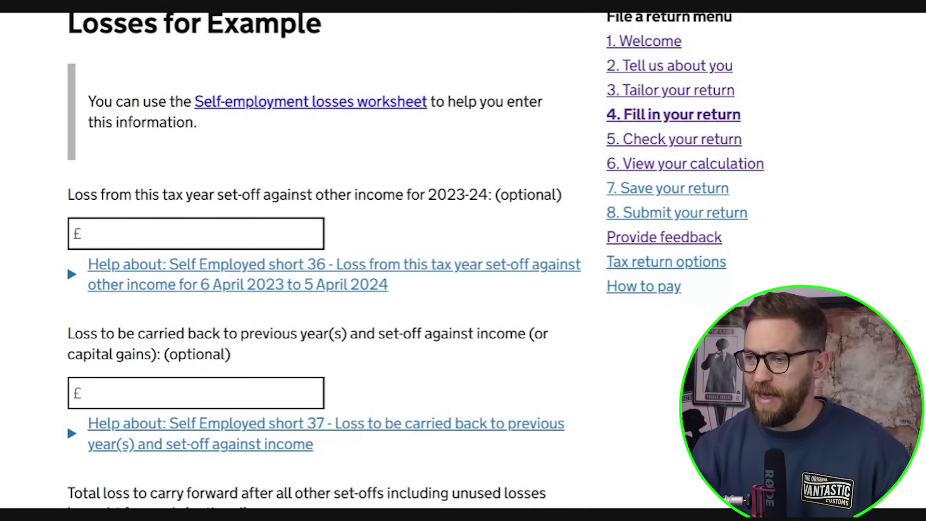
click(241, 233)
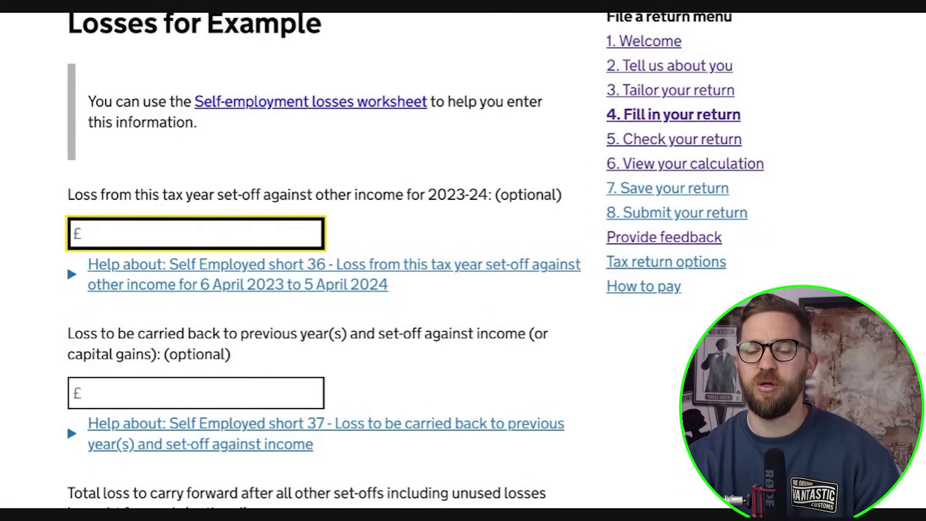
scroll(414, 256, down, 2)
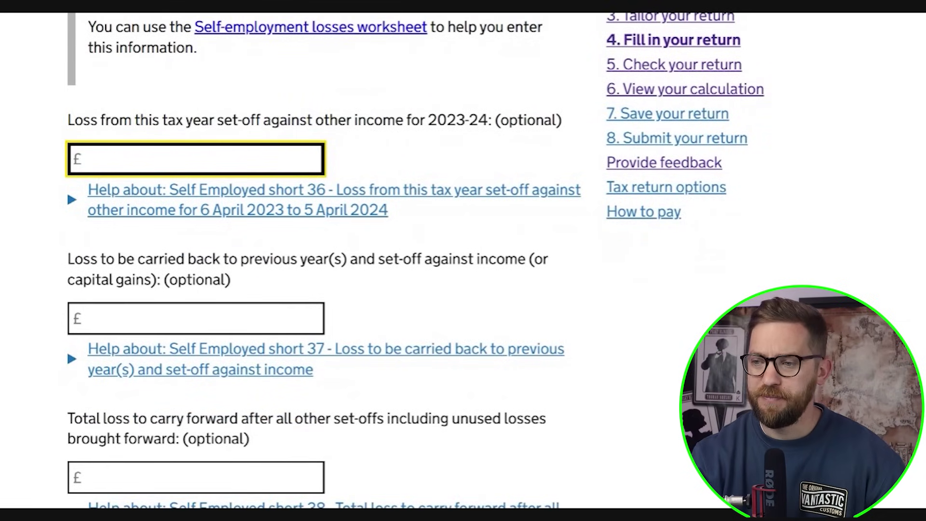
click(111, 318)
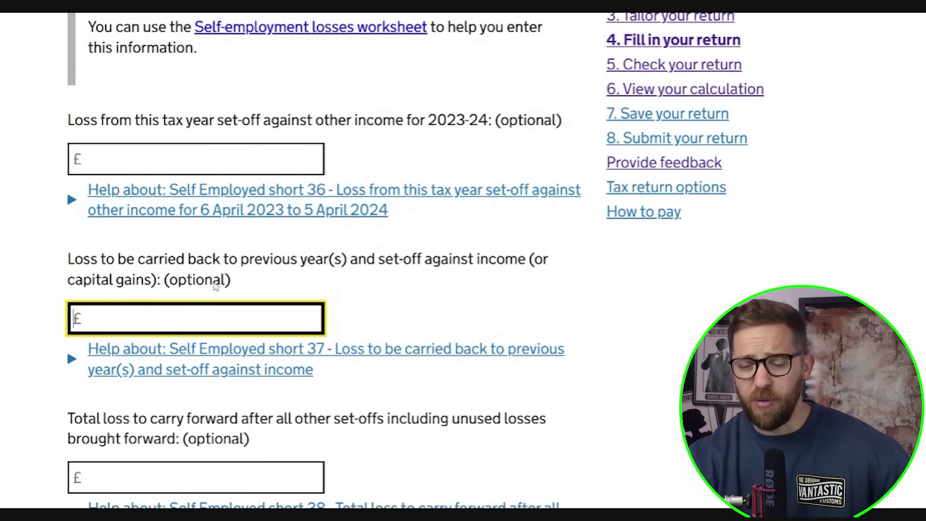
scroll(152, 282, down, 1)
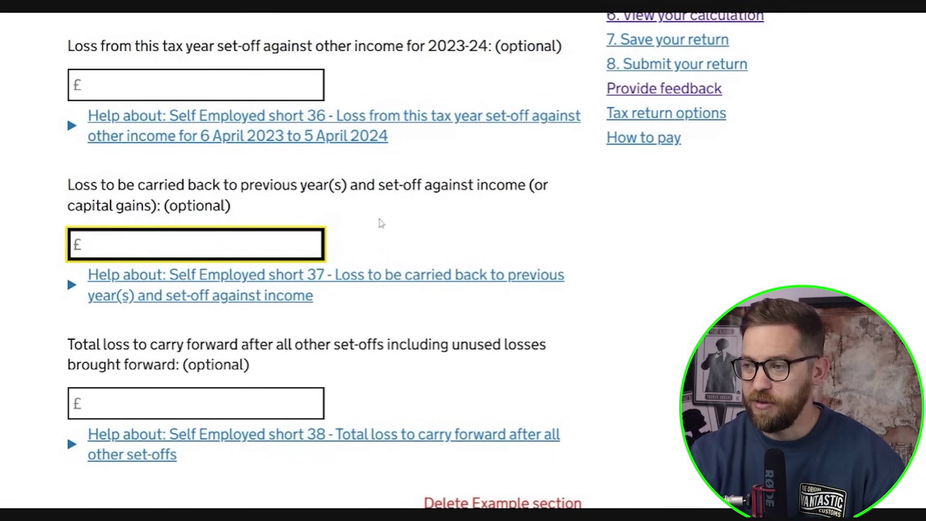
scroll(371, 223, down, 3)
key(Tab)
key(Tab)
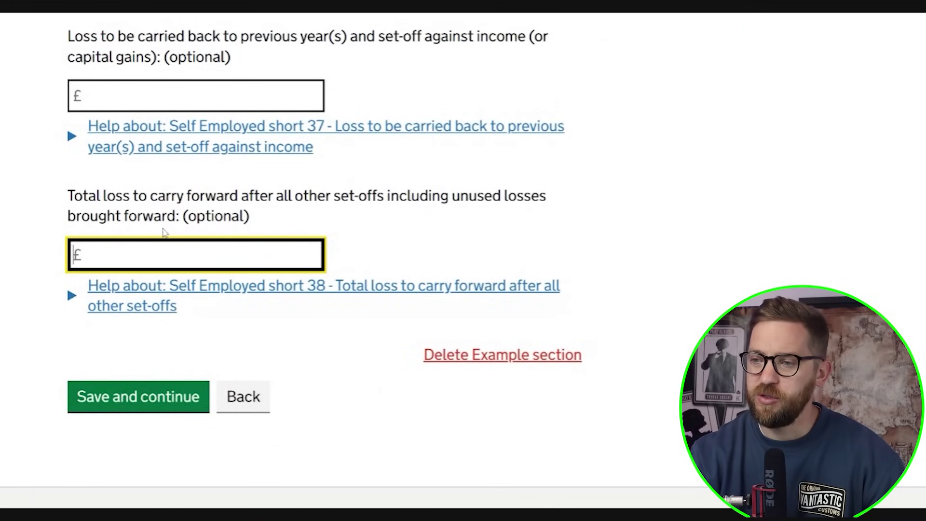
- Leave all three loss fields for Example empty and save the losses page
scroll(161, 232, up, 6)
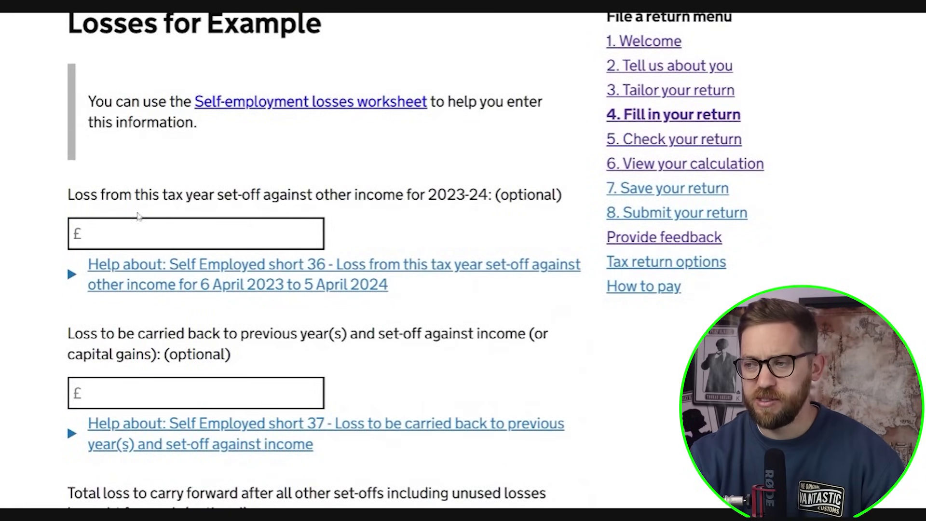
scroll(323, 260, down, 5)
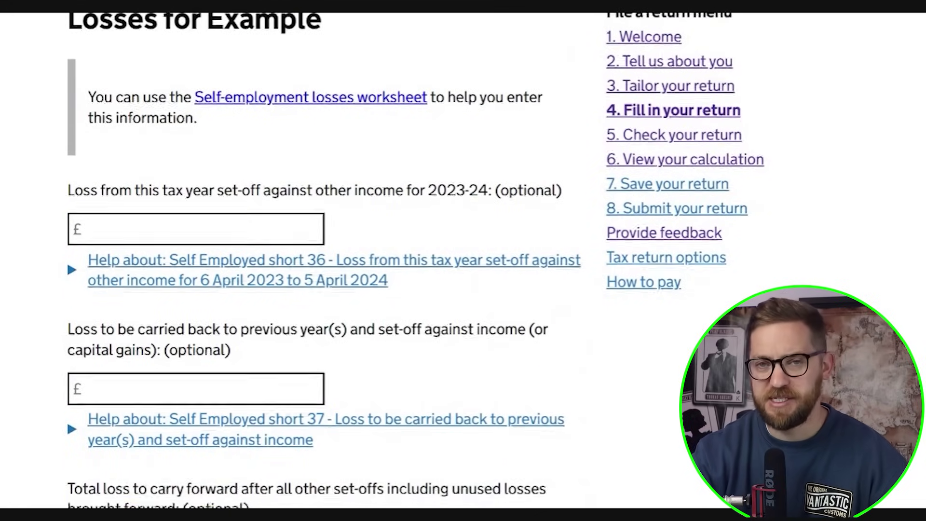
click(193, 329)
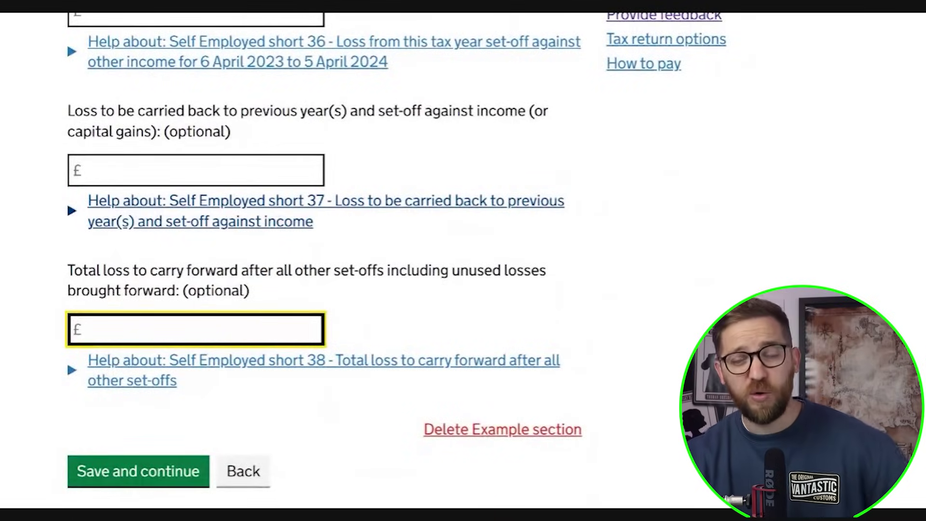
scroll(106, 229, down, 2)
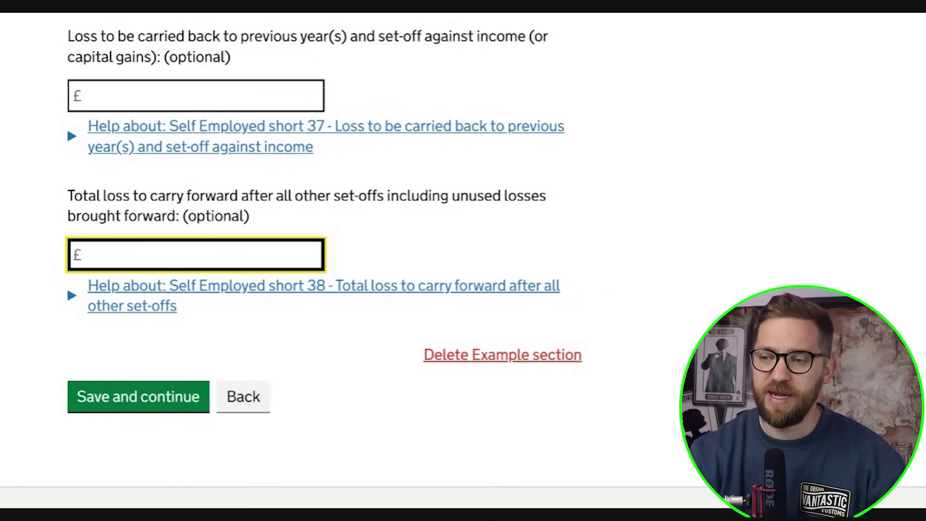
click(12, 326)
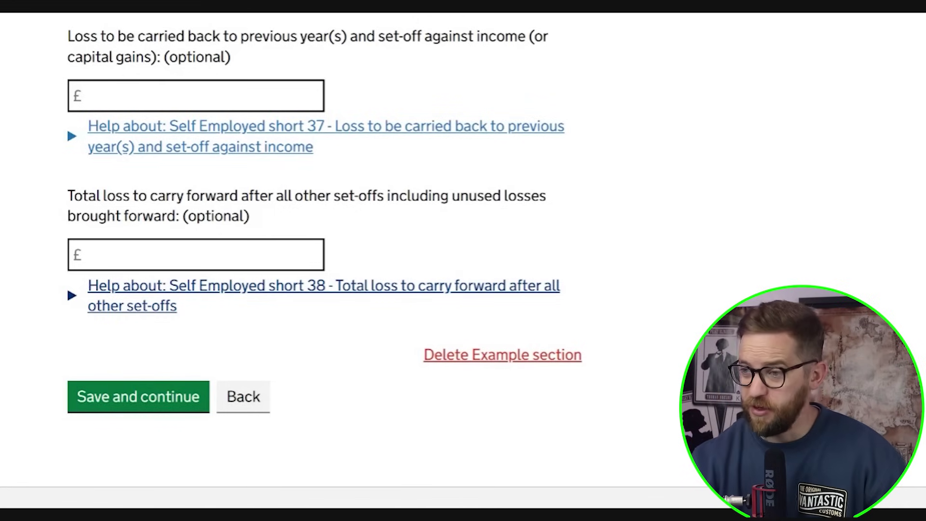
click(181, 397)
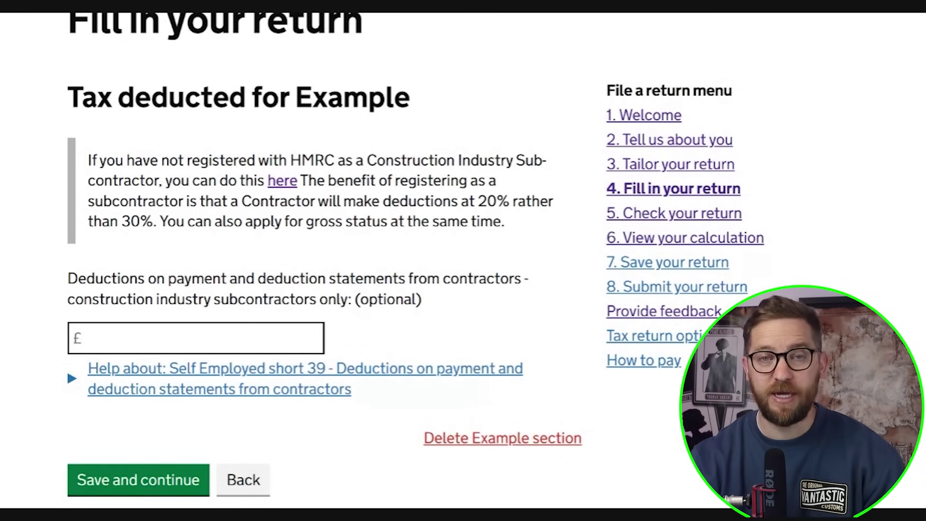
- Leave the construction industry contractor deductions for Example empty and save the tax deducted page
click(196, 337)
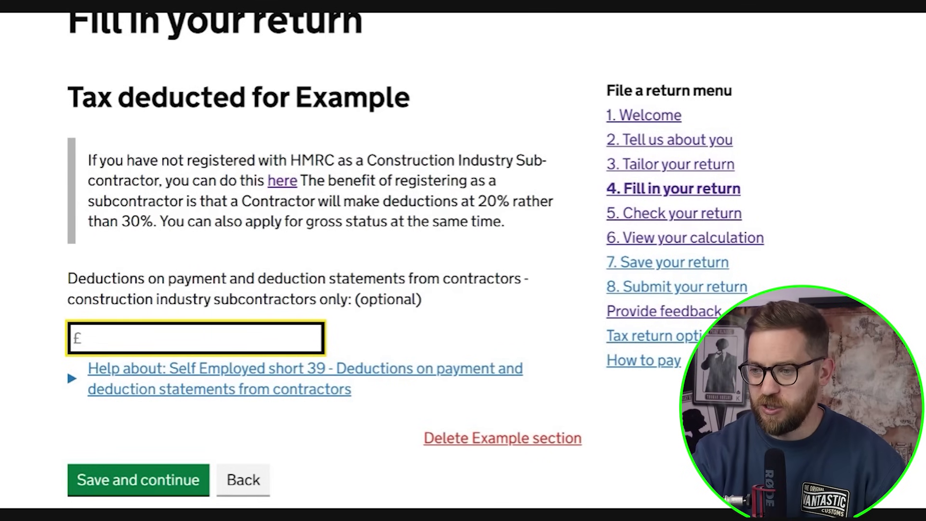
scroll(132, 419, down, 2)
click(133, 420)
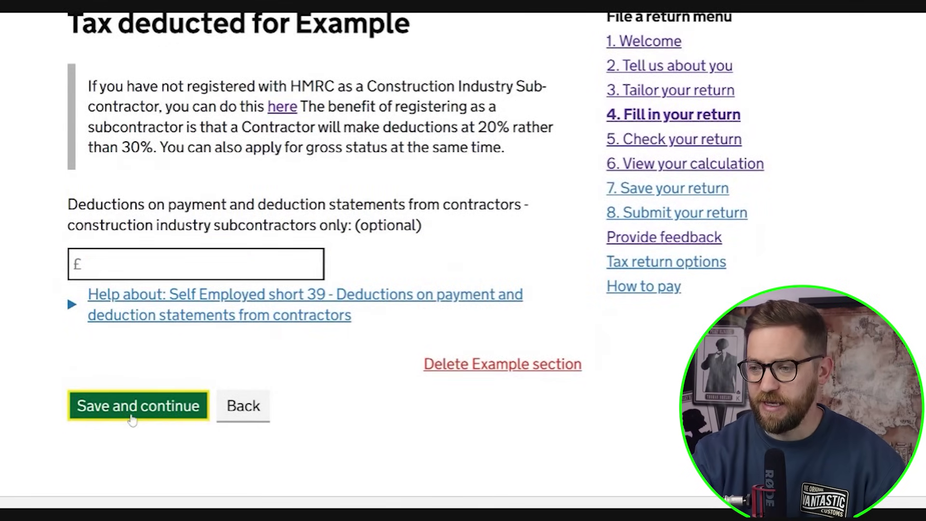
- Review the Class 4 National Insurance exemption reasons, select None of these apply and save the page
scroll(256, 431, down, 2)
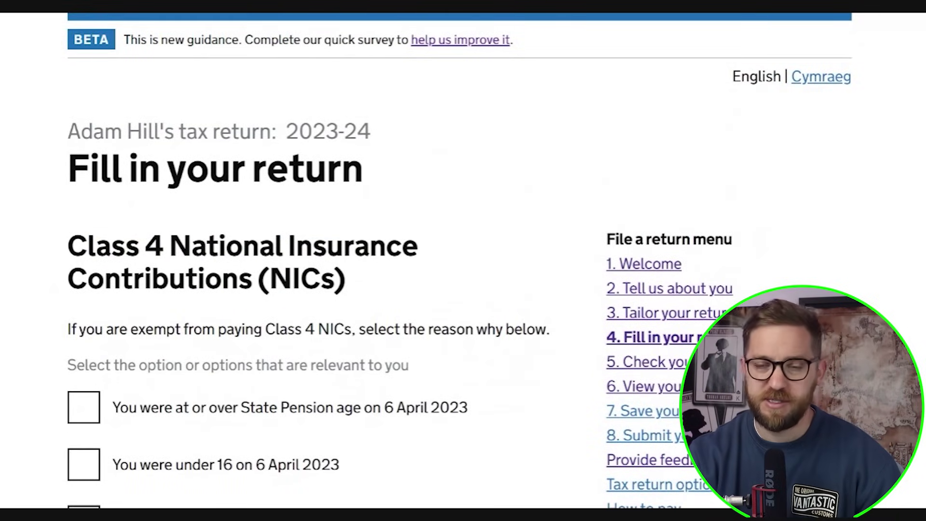
scroll(256, 430, down, 4)
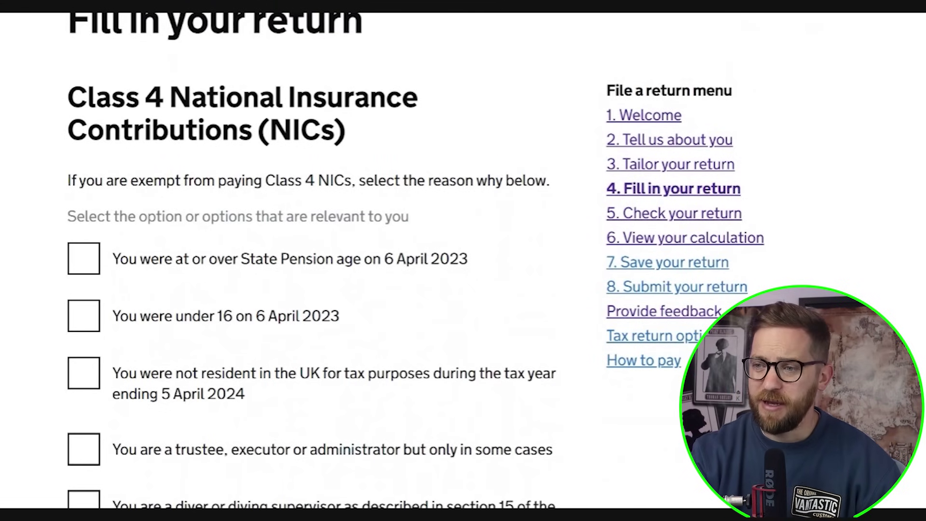
scroll(197, 287, down, 4)
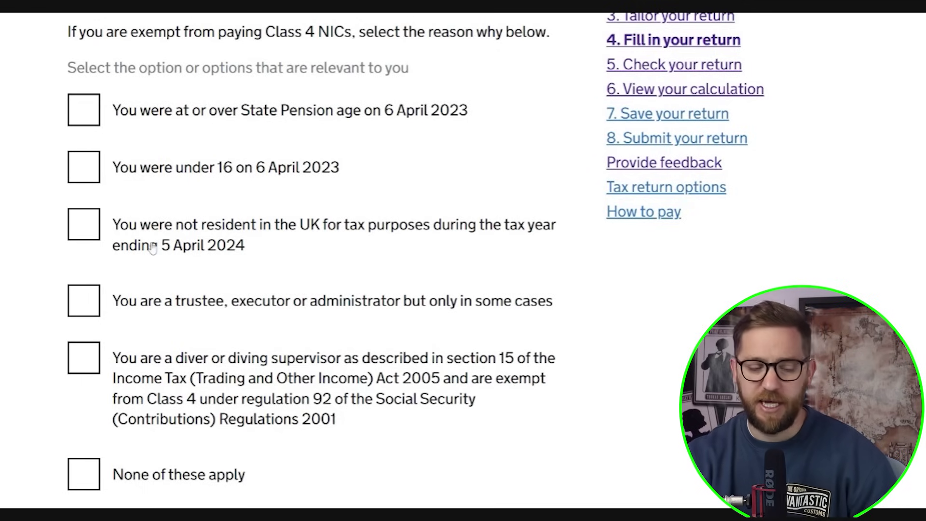
scroll(198, 355, down, 2)
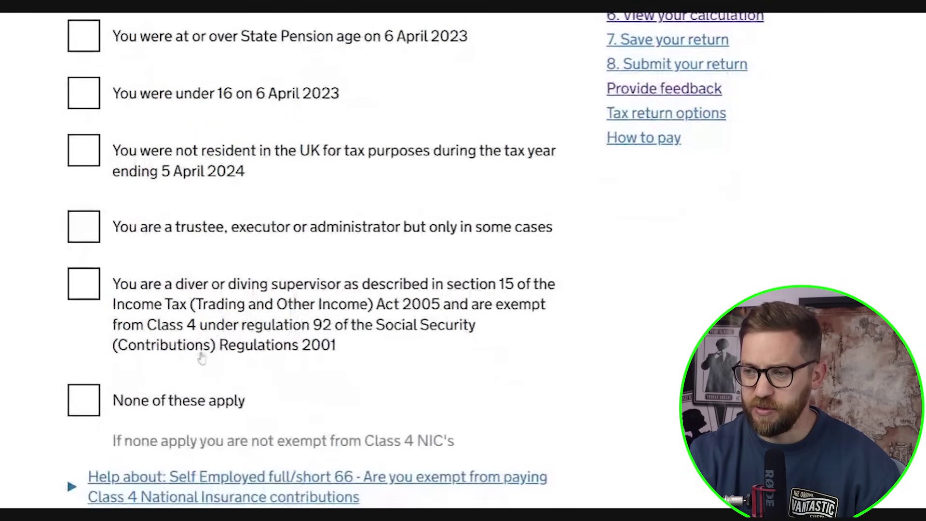
scroll(130, 208, up, 4)
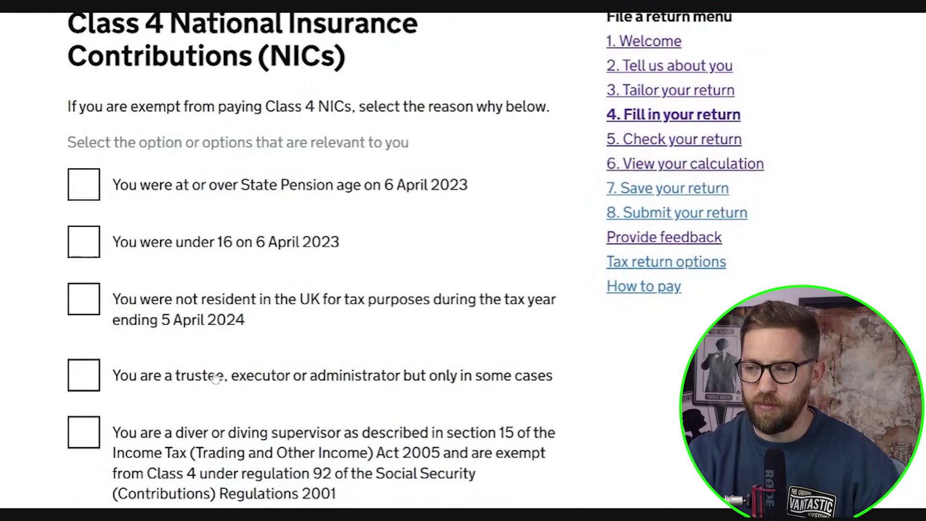
scroll(192, 352, down, 2)
scroll(160, 332, down, 2)
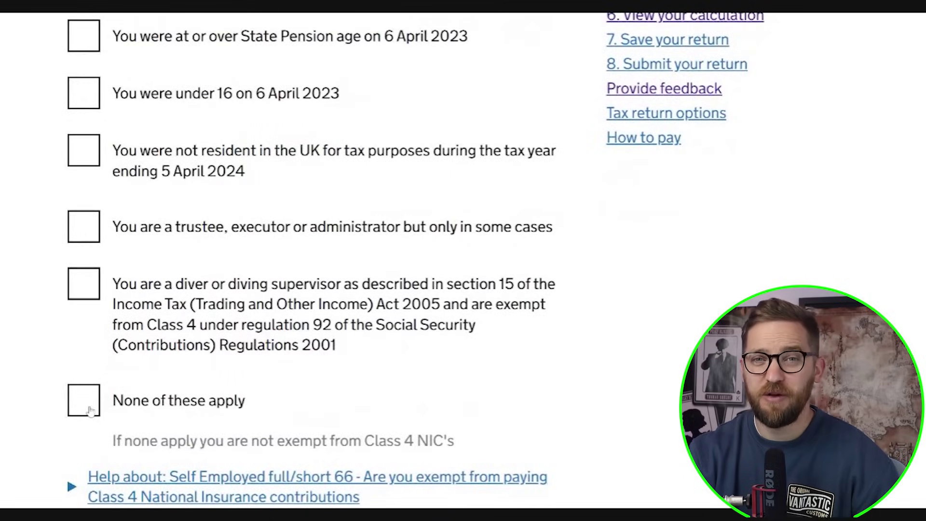
click(90, 410)
scroll(97, 371, down, 6)
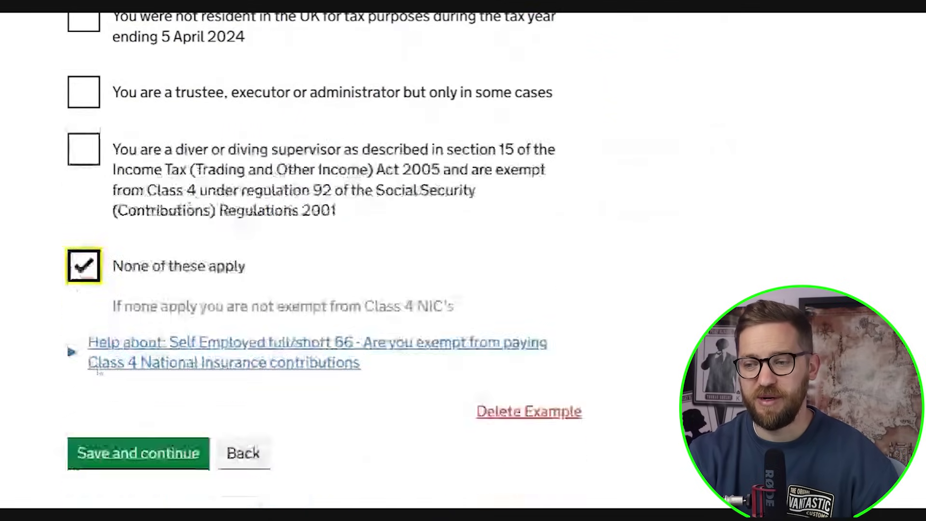
click(142, 370)
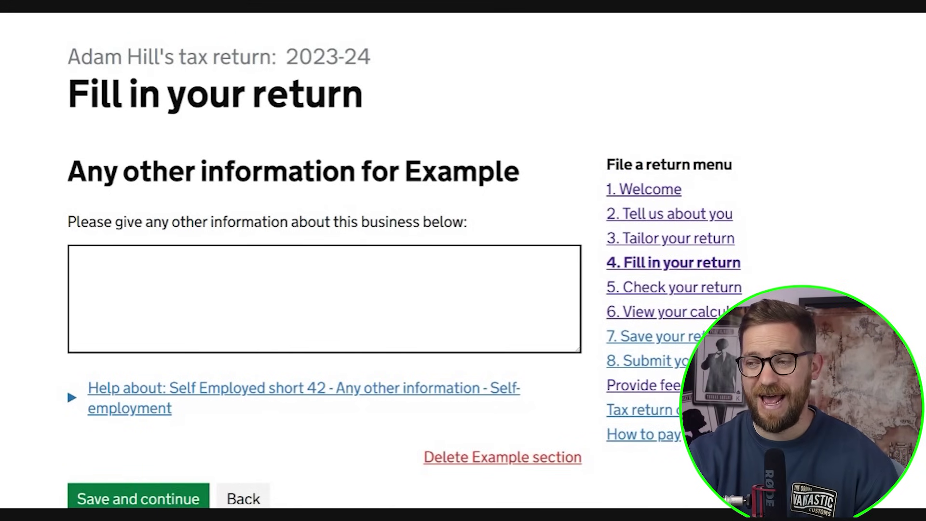
- Save the other information page for Example without adding any text
scroll(324, 299, down, 2)
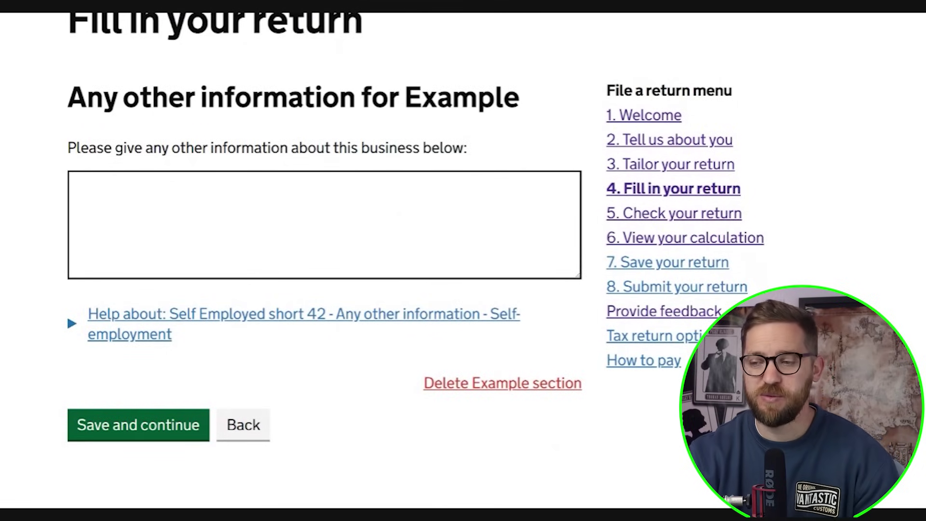
click(169, 427)
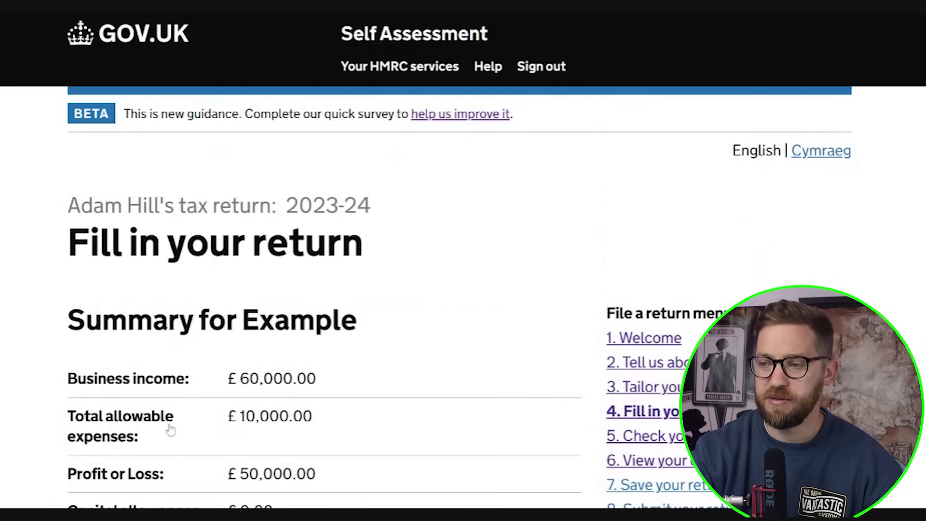
- Check the income, allowable expenses, profit and total taxable profits in the Example summary and continue to Class 2 National Insurance
scroll(169, 429, down, 5)
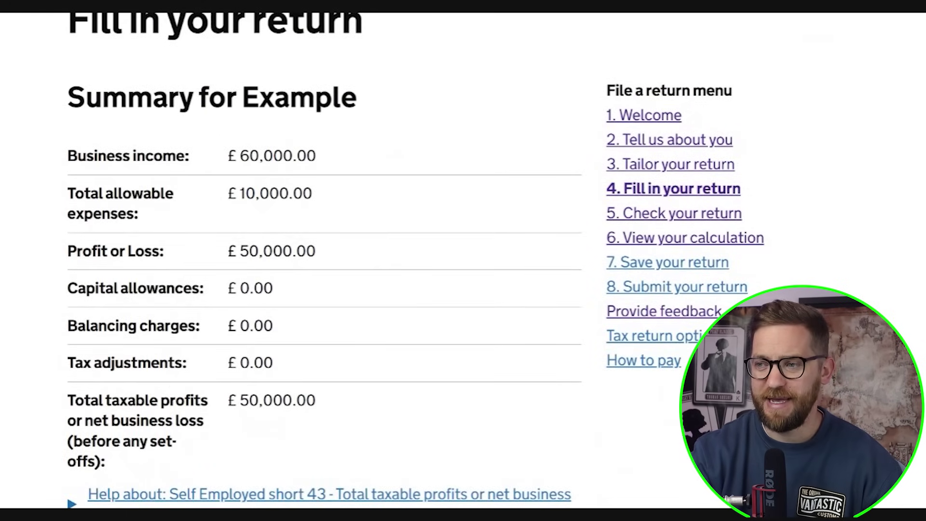
drag(240, 155, 332, 163)
click(331, 162)
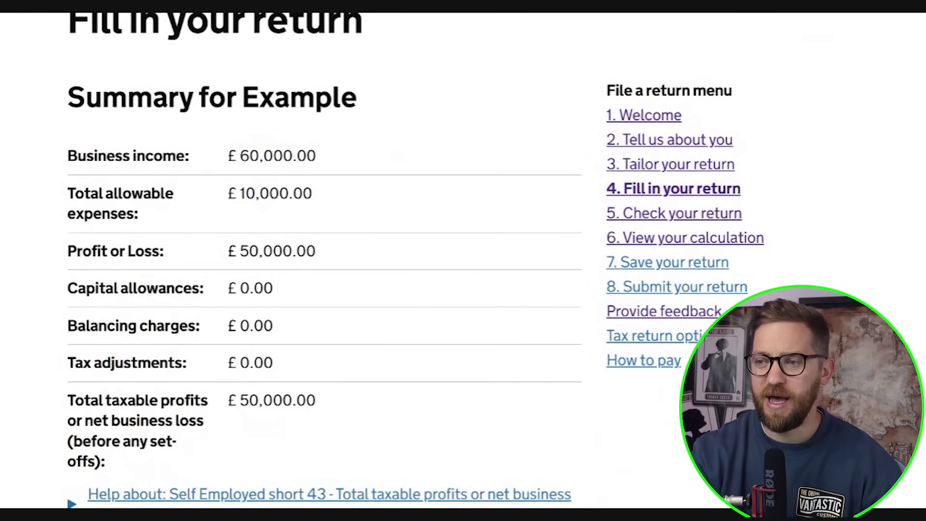
drag(228, 193, 314, 195)
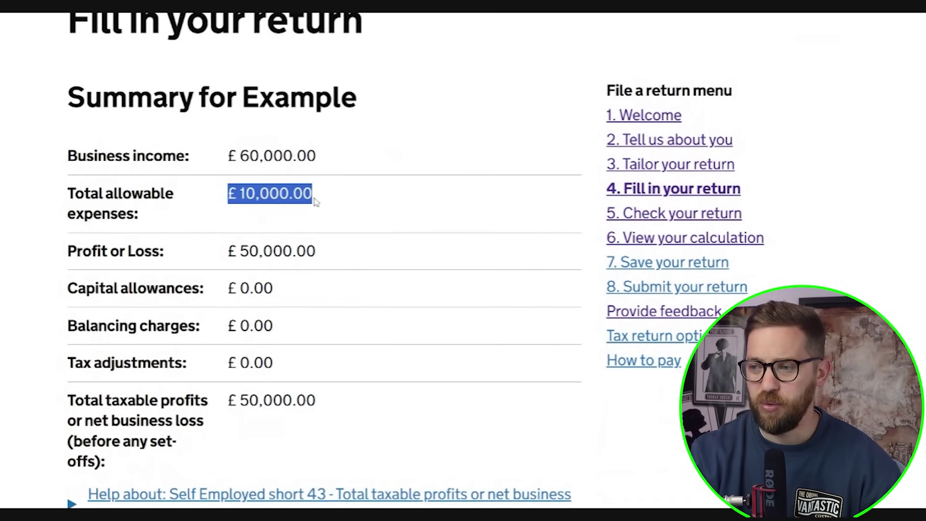
click(250, 255)
drag(237, 251, 316, 251)
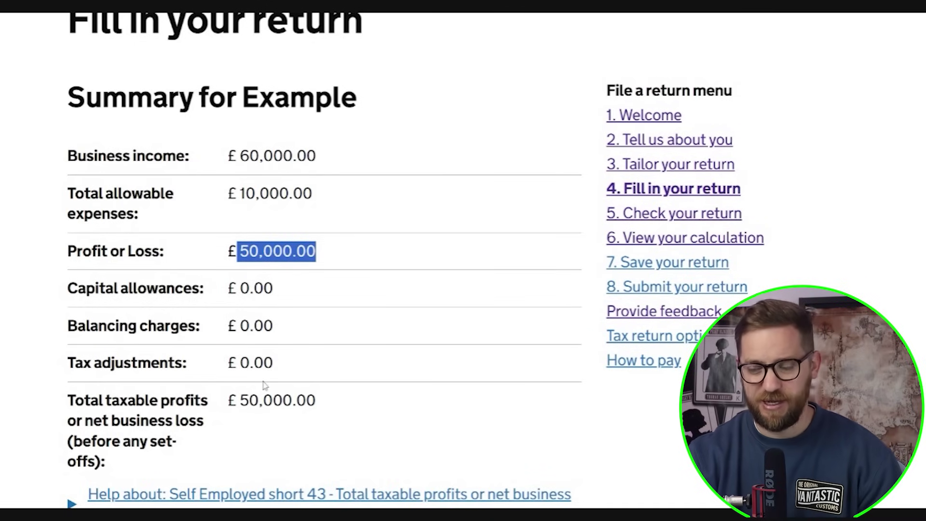
drag(237, 399, 318, 401)
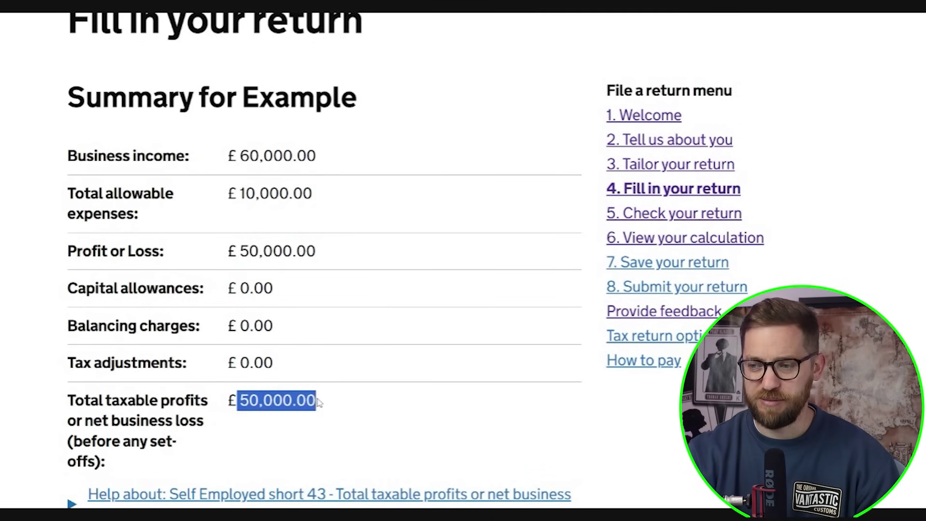
scroll(271, 405, down, 5)
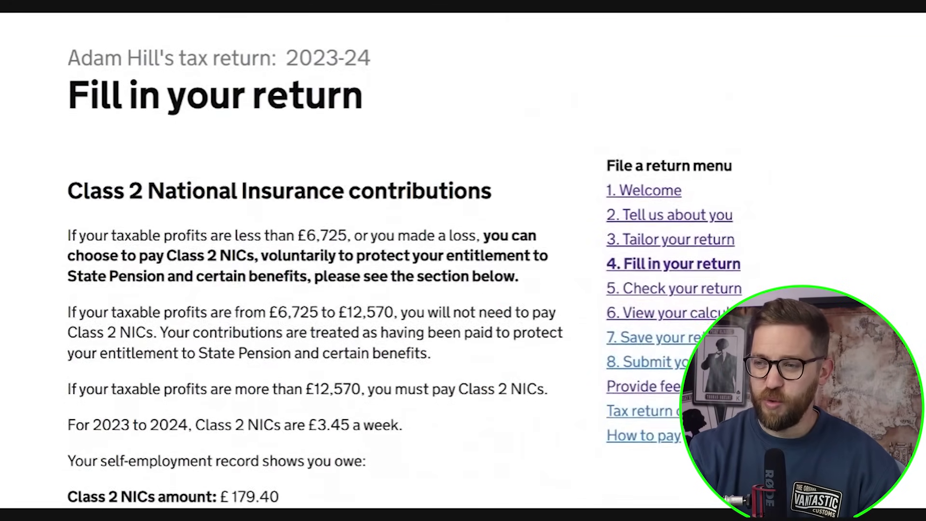
- Read the Class 2 National Insurance guidance, checking the profit thresholds, the weekly rate and the Class 2 NICs amount owed
scroll(196, 380, down, 2)
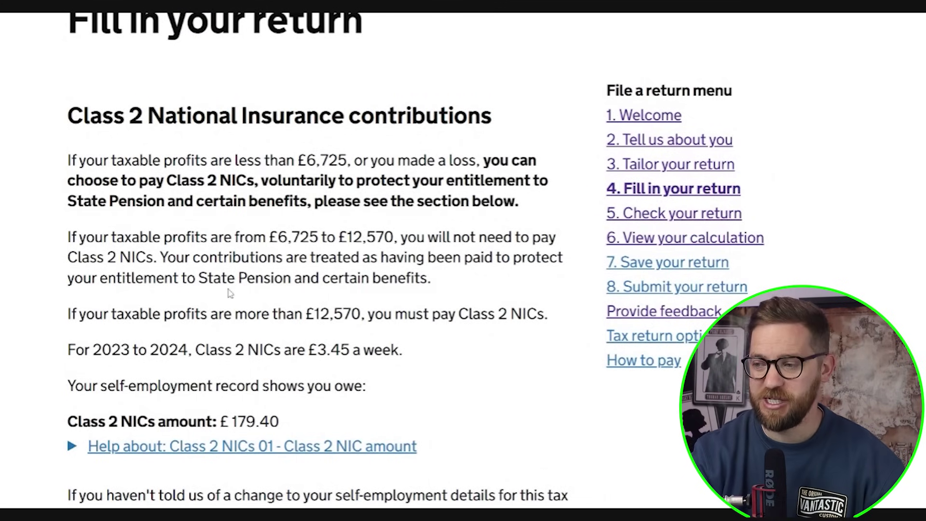
scroll(230, 294, down, 2)
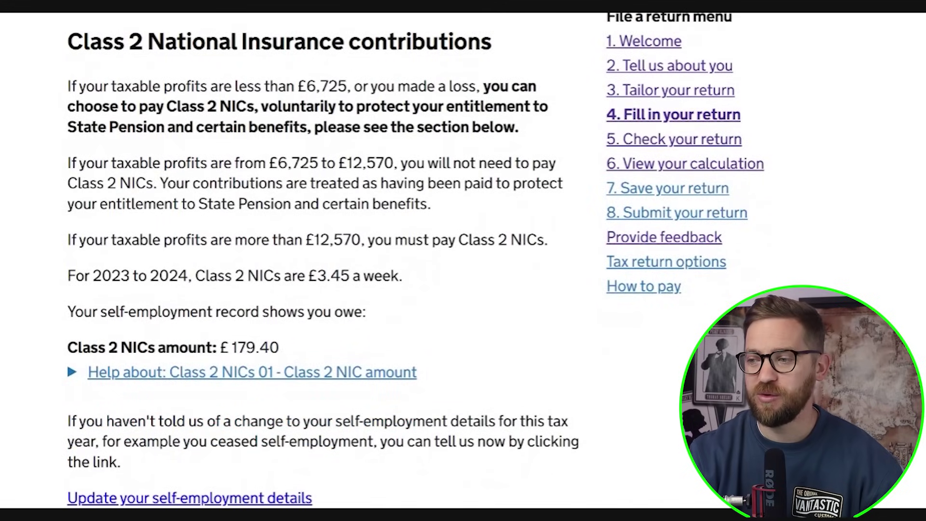
drag(308, 276, 383, 278)
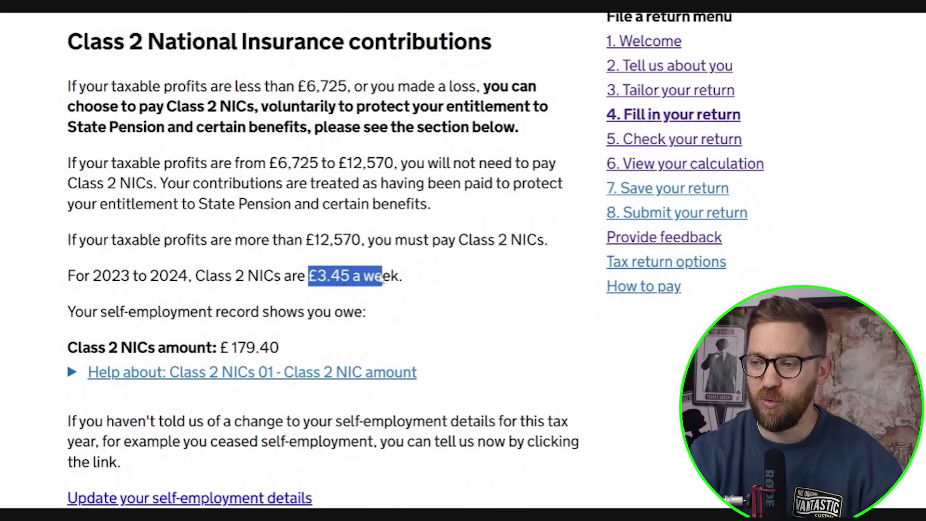
click(382, 277)
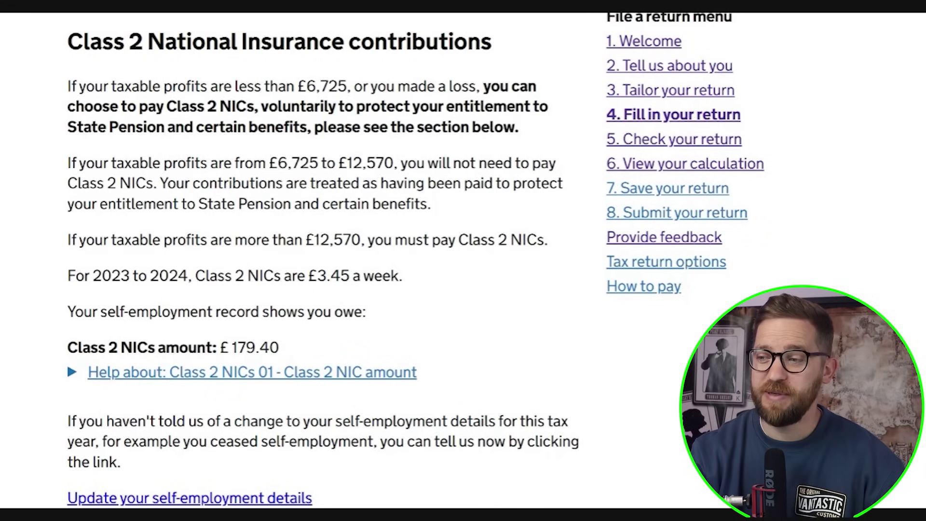
double_click(333, 275)
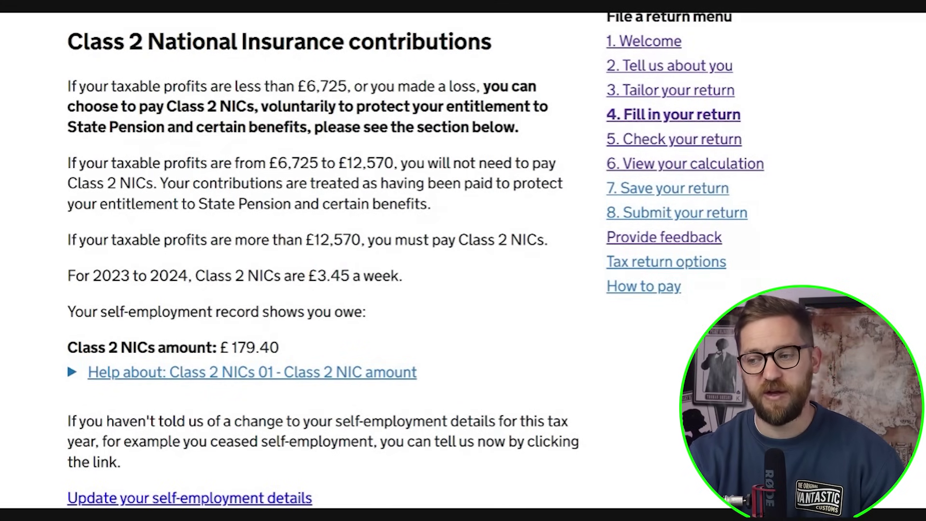
scroll(318, 261, down, 2)
drag(232, 273, 279, 273)
click(295, 286)
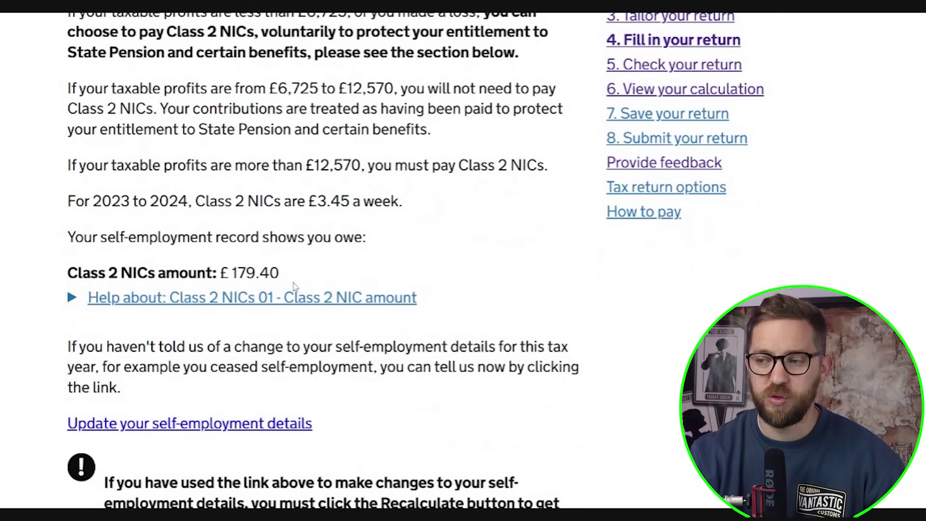
scroll(295, 286, down, 2)
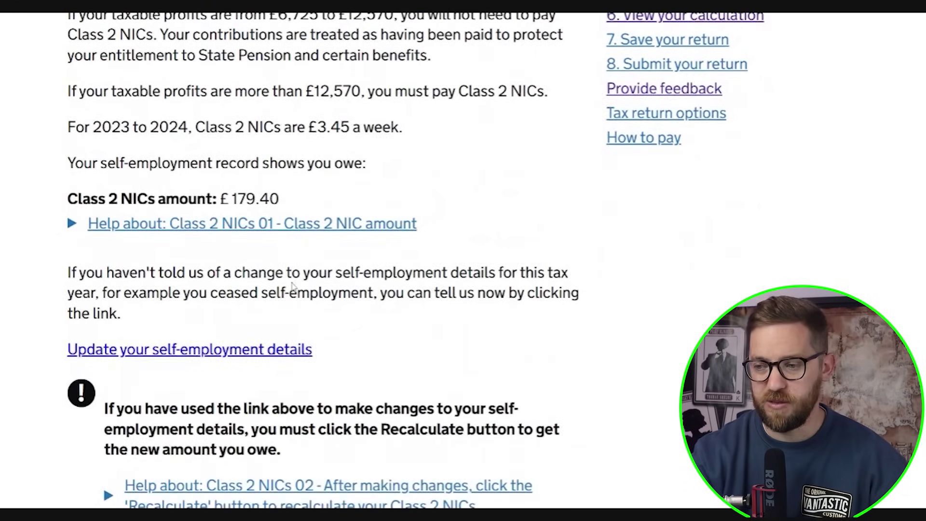
- Answer No to paying Class 2 NICs voluntarily and save the Class 2 National Insurance page
scroll(293, 286, down, 14)
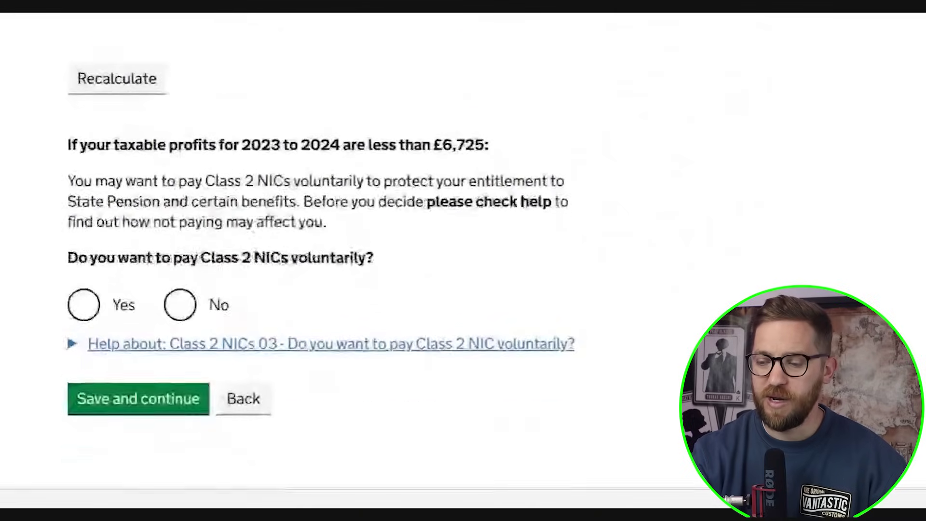
click(180, 300)
drag(68, 252, 385, 261)
click(384, 261)
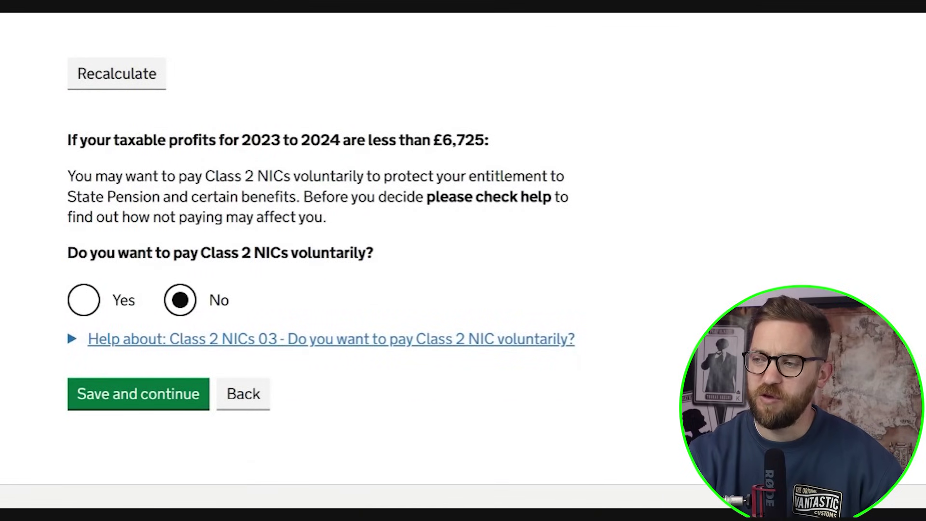
drag(442, 140, 484, 141)
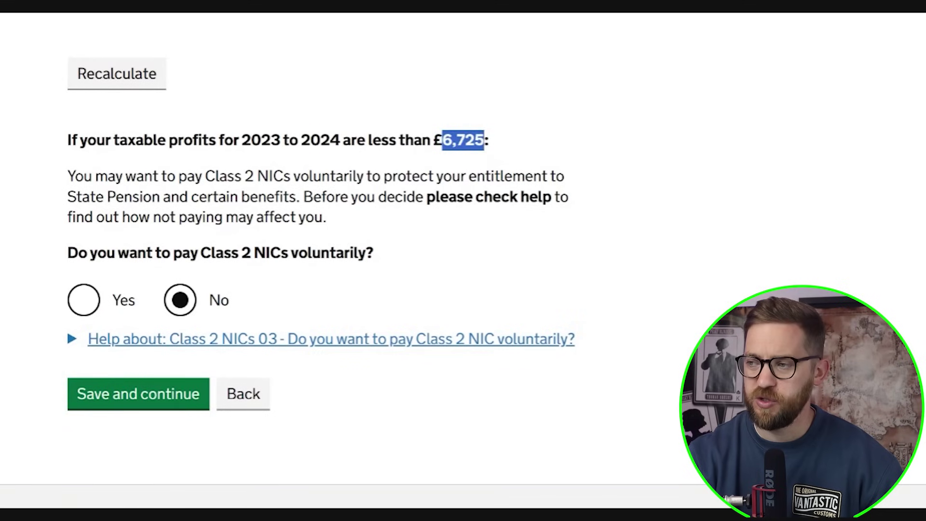
click(485, 147)
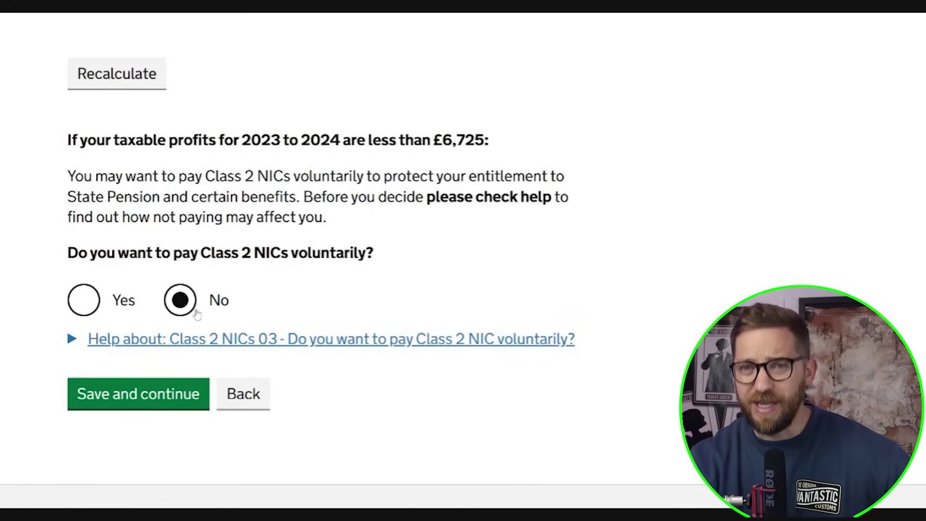
click(179, 393)
- Confirm with Yes that the earlier years' underpaid tax figure in the 2023-24 tax code is correct and save page 1
scroll(179, 394, down, 3)
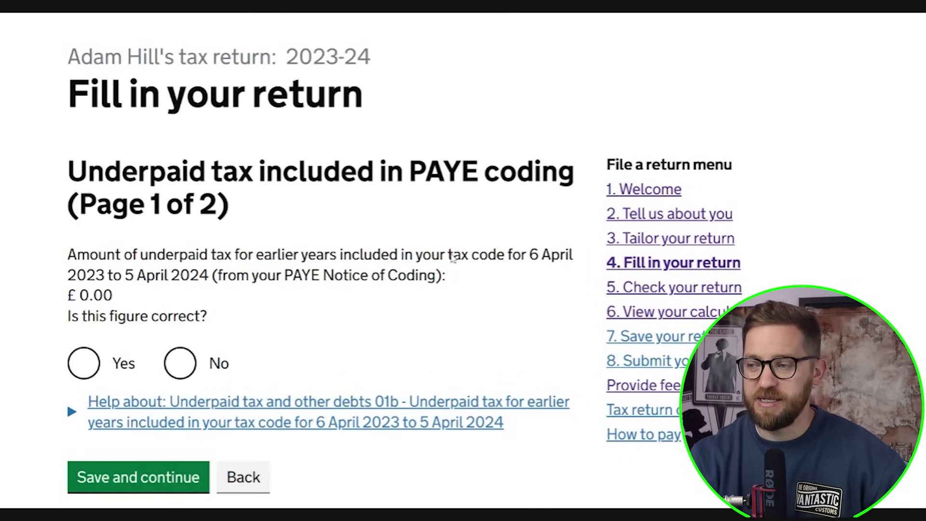
click(179, 362)
drag(68, 295, 114, 297)
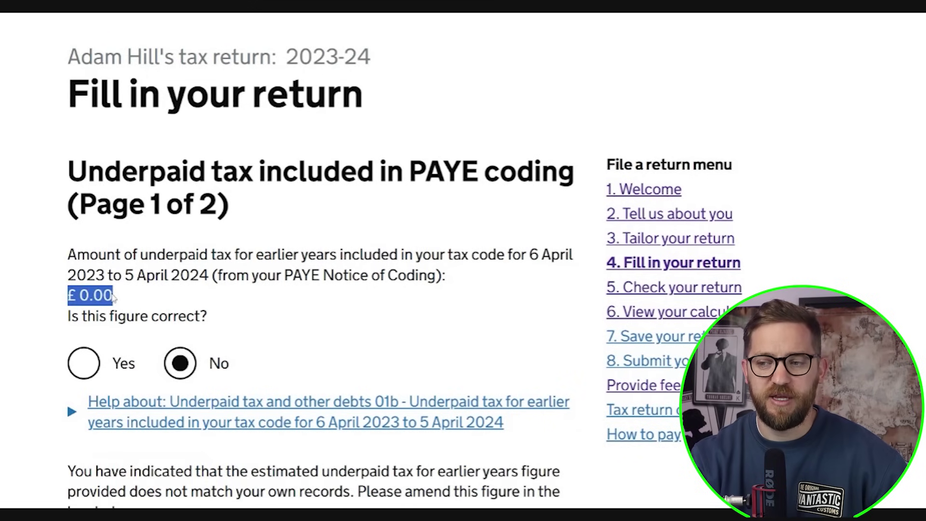
key(Left)
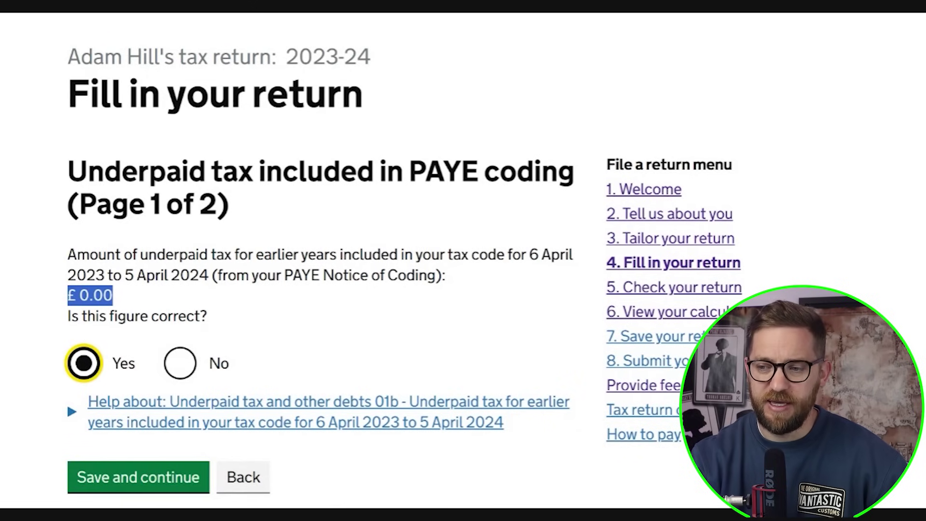
click(148, 332)
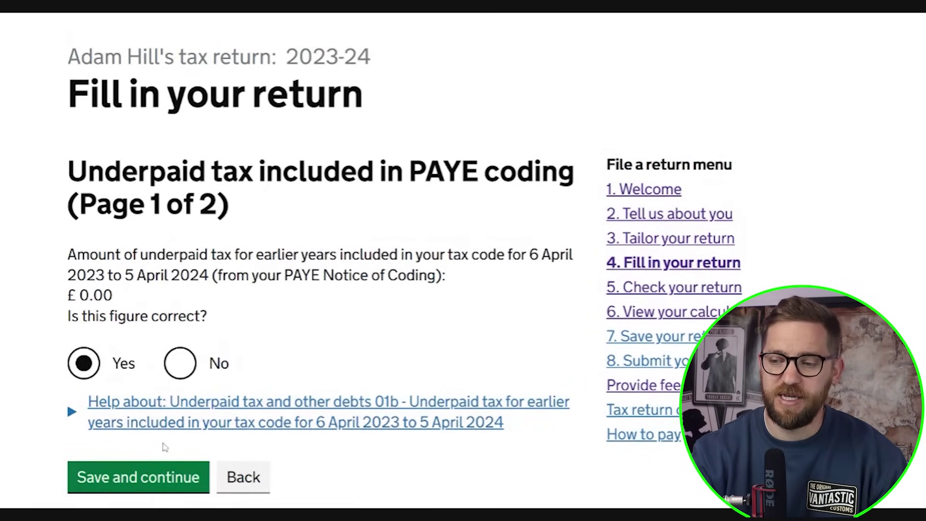
click(173, 478)
- Confirm with Yes that the estimated 2023-24 underpaid tax figure for the 2024-25 PAYE code is correct and save page 2
scroll(289, 260, down, 5)
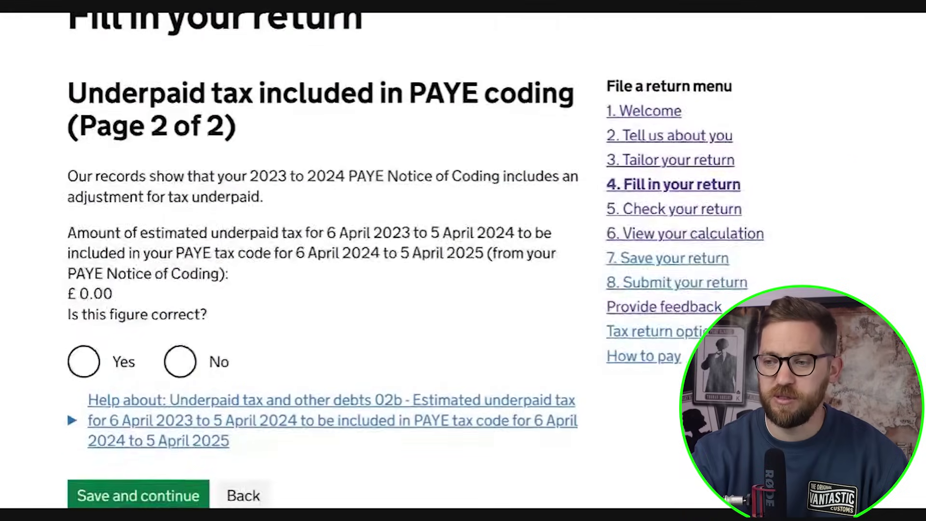
click(72, 295)
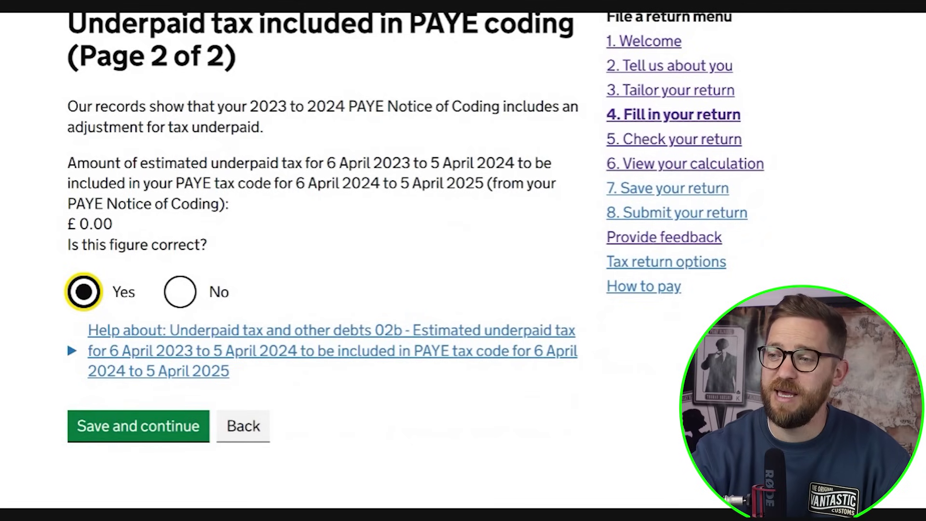
drag(78, 224, 118, 228)
click(135, 237)
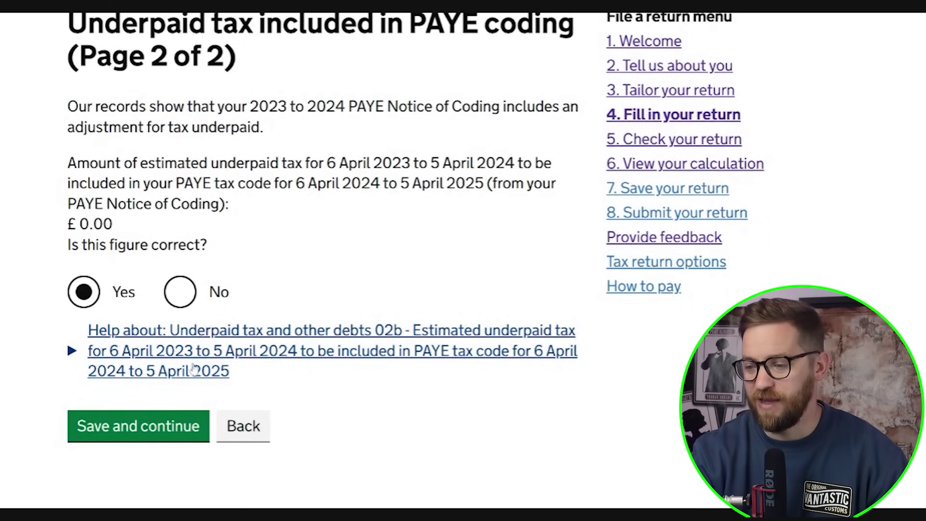
click(175, 429)
- Enter 0 as the outstanding debt included in the 2023-24 tax code and save the other debts page
scroll(182, 361, down, 2)
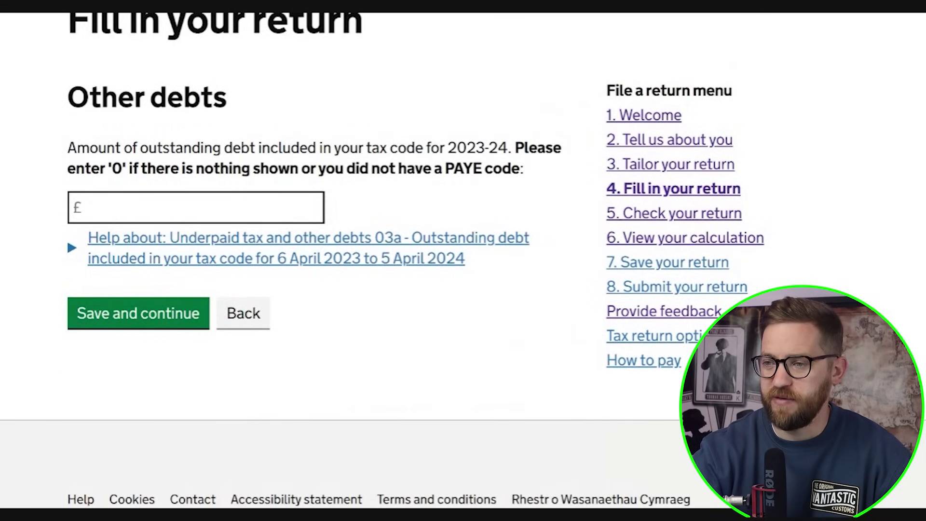
click(195, 207)
text(0)
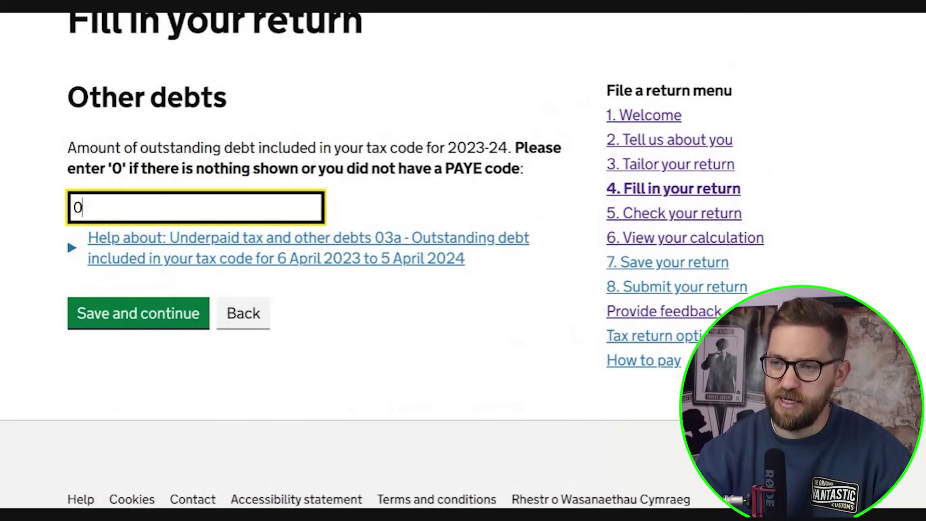
key(Tab)
click(177, 316)
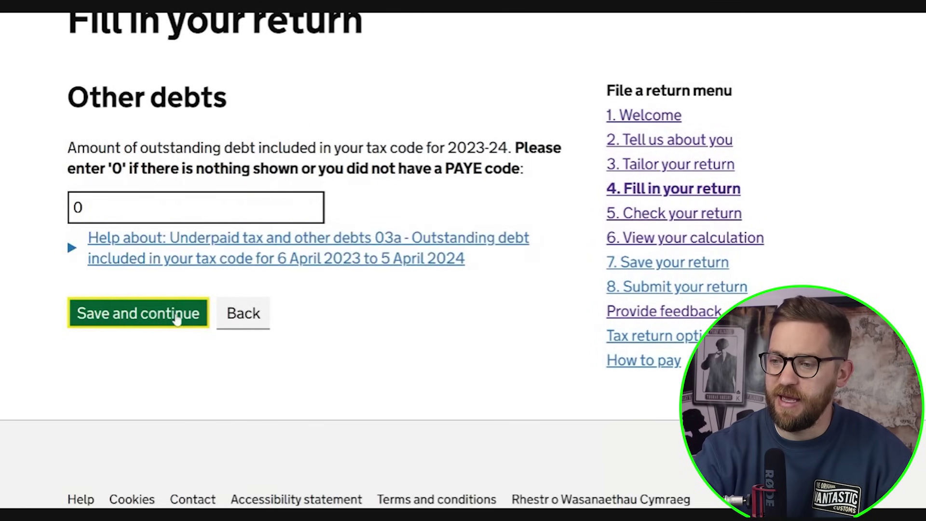
- Review the overpaid tax repayment options, set the repayment recipient to Not applicable and save the page
scroll(239, 351, down, 8)
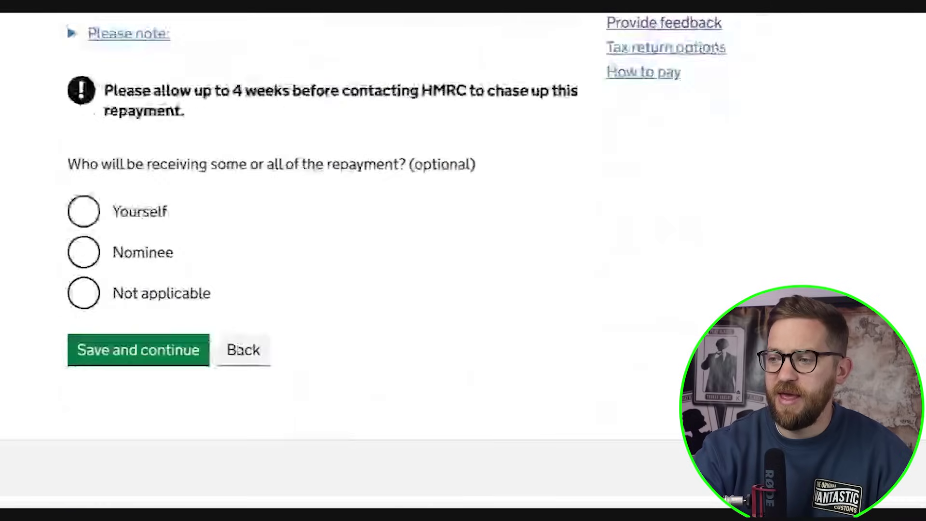
scroll(239, 351, up, 8)
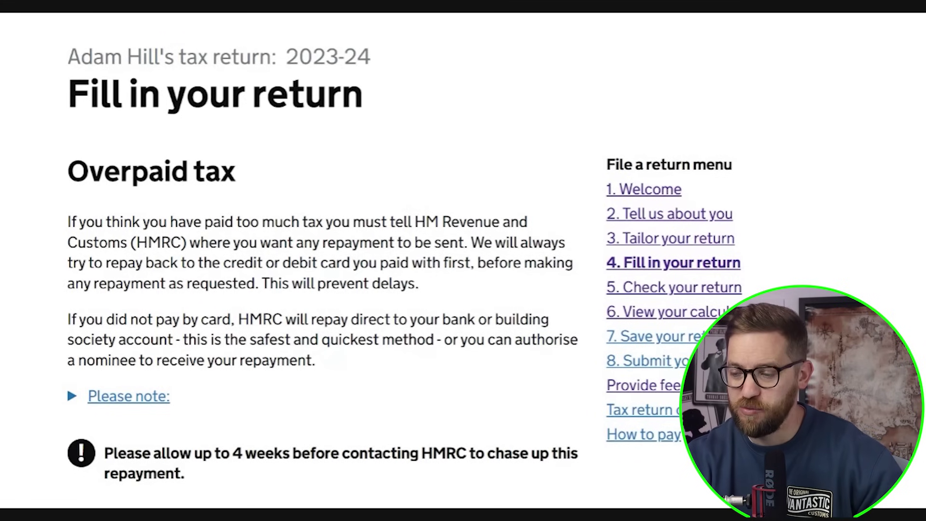
scroll(318, 260, down, 6)
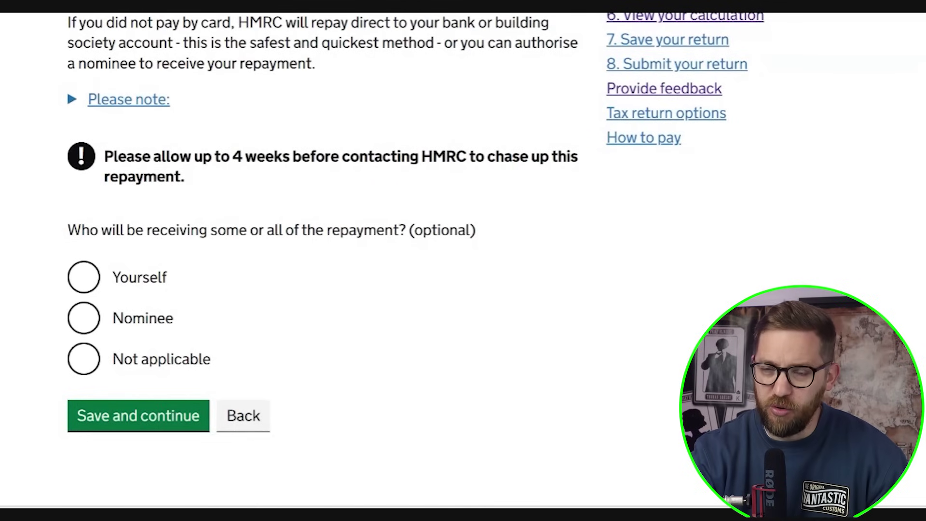
click(85, 278)
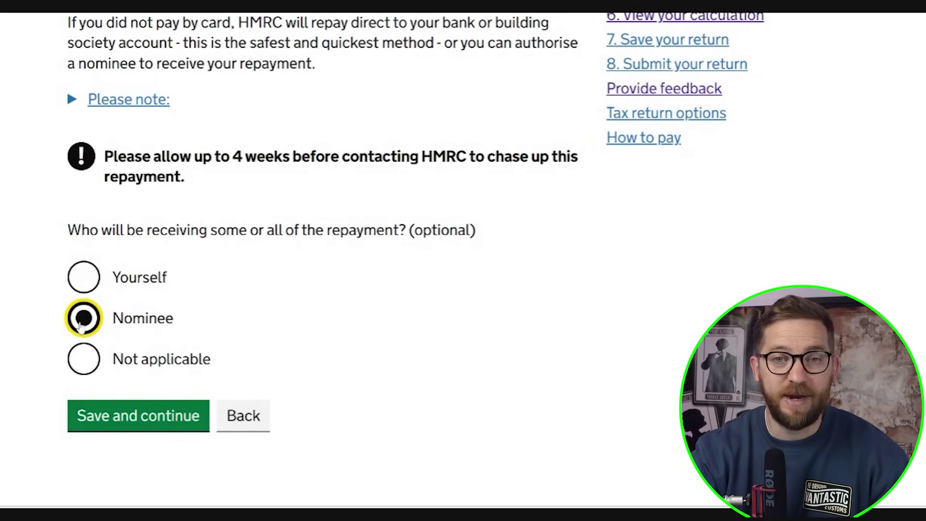
click(90, 288)
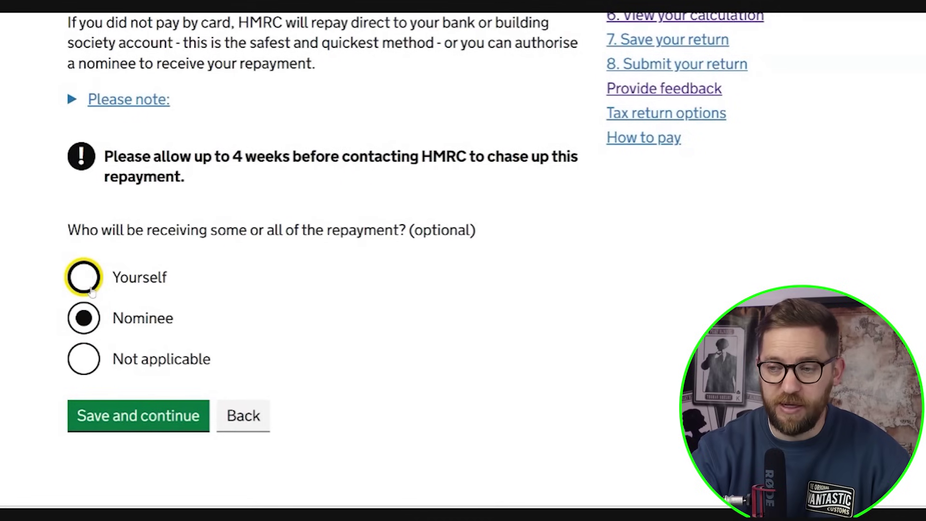
click(90, 362)
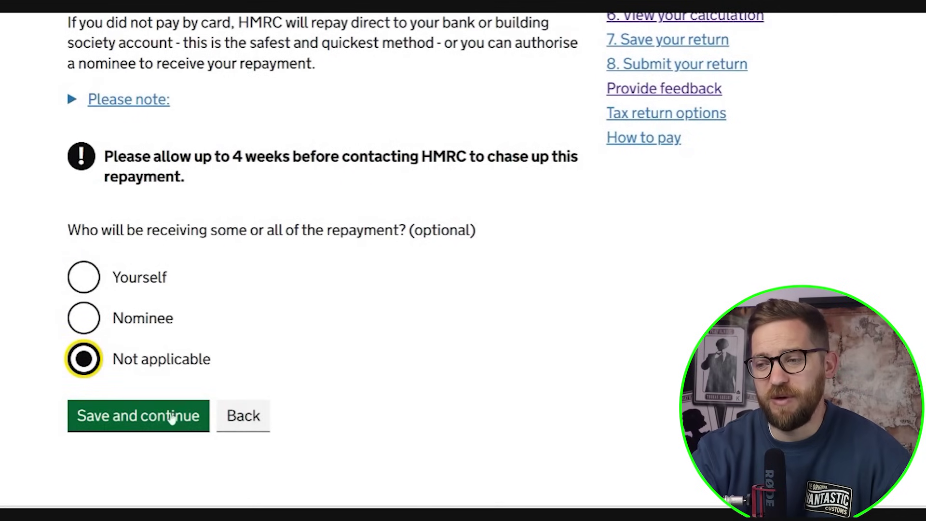
click(136, 418)
- Read the conditions for collecting underpaid tax and answer No to collecting the 2023-24 tax through the 2025-26 PAYE tax code
scroll(308, 260, down, 3)
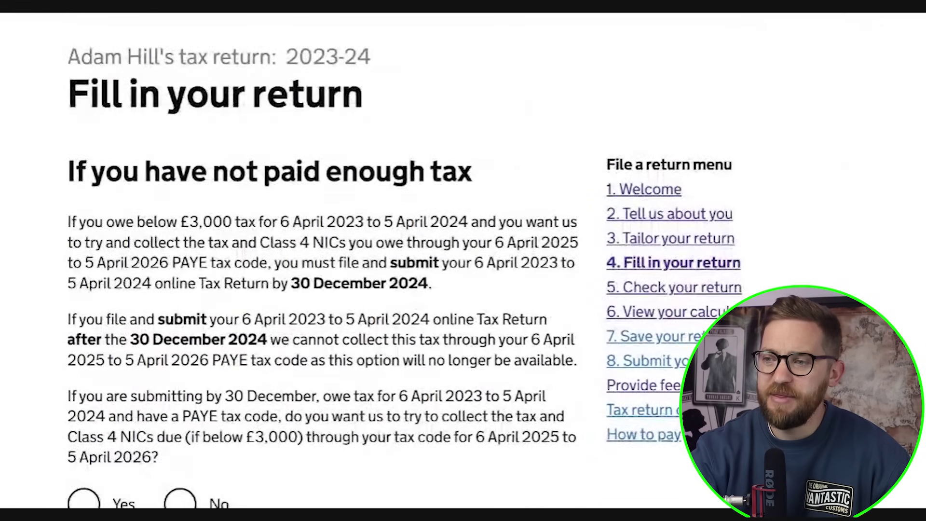
scroll(309, 261, down, 3)
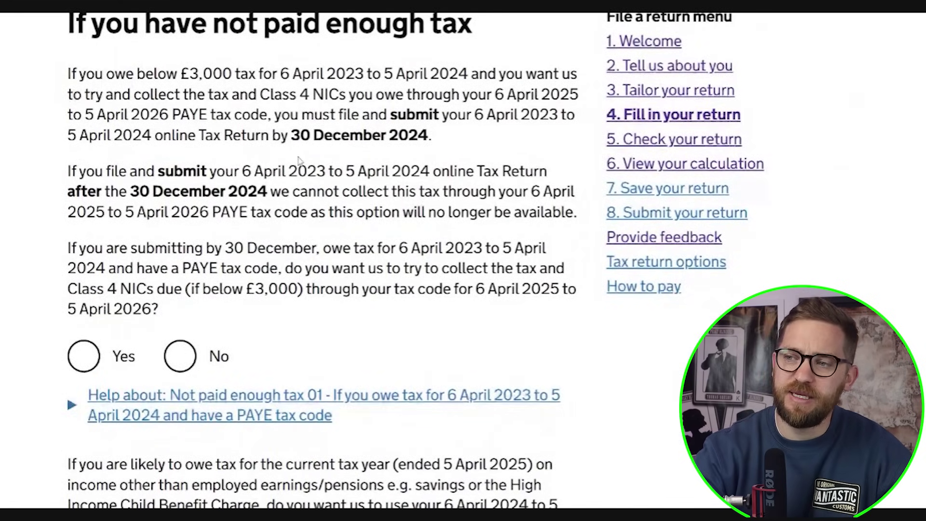
drag(291, 135, 431, 142)
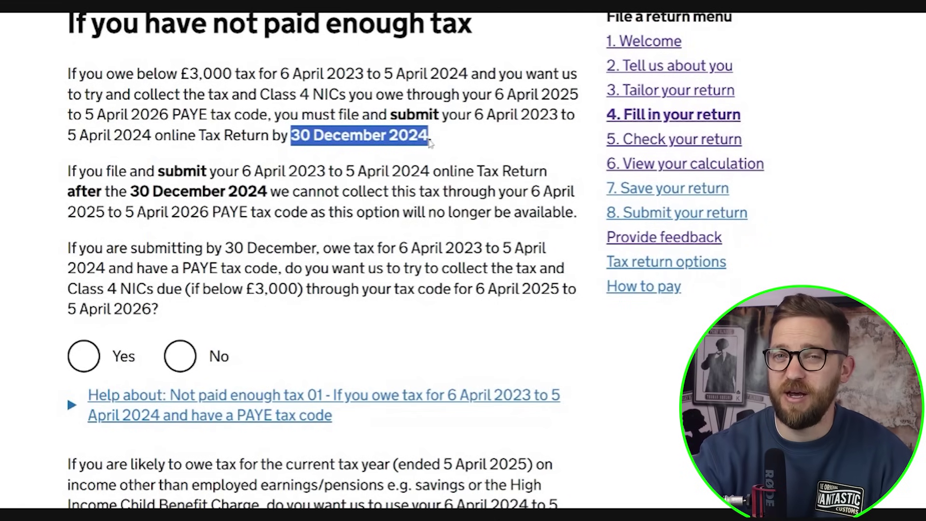
click(430, 142)
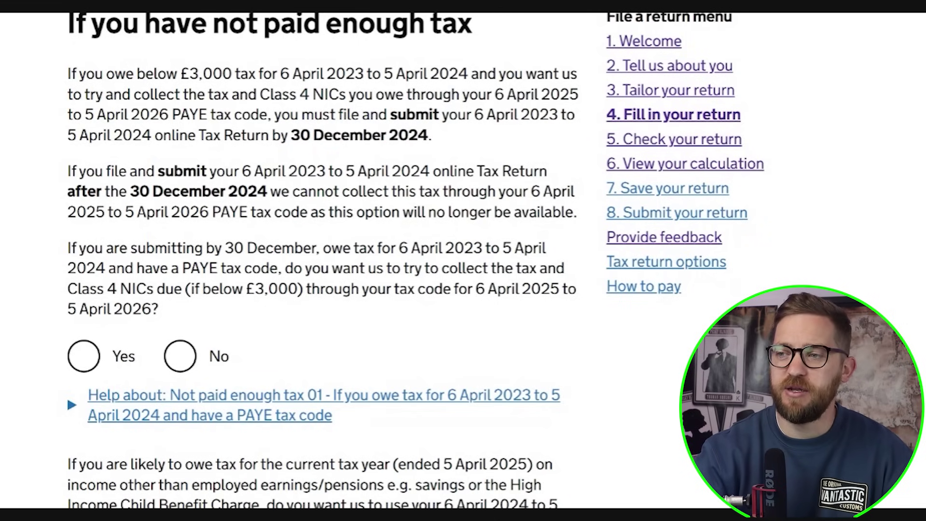
drag(180, 73, 234, 82)
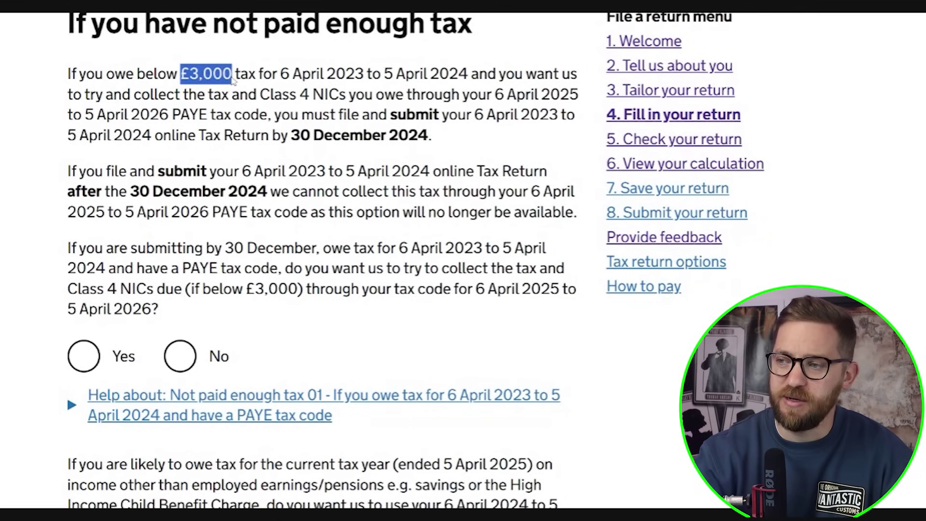
click(234, 83)
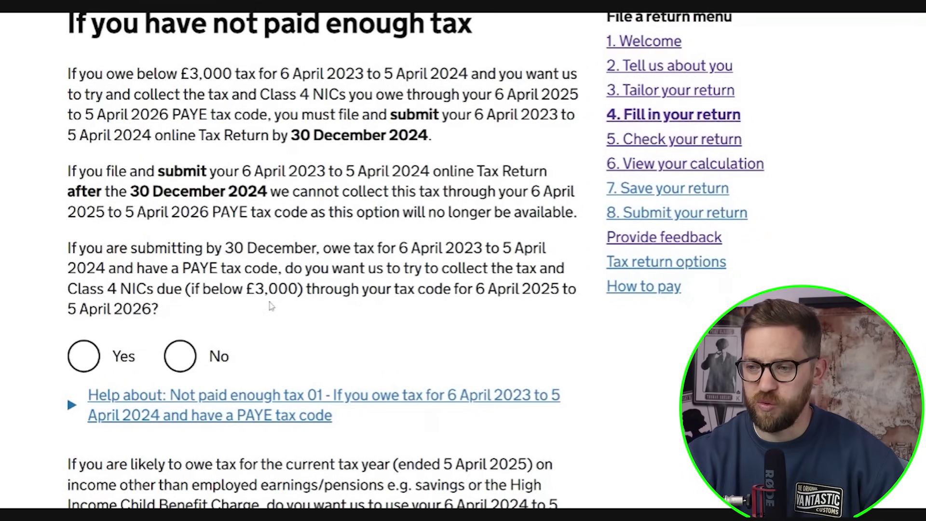
scroll(265, 306, down, 3)
click(183, 207)
scroll(186, 208, down, 2)
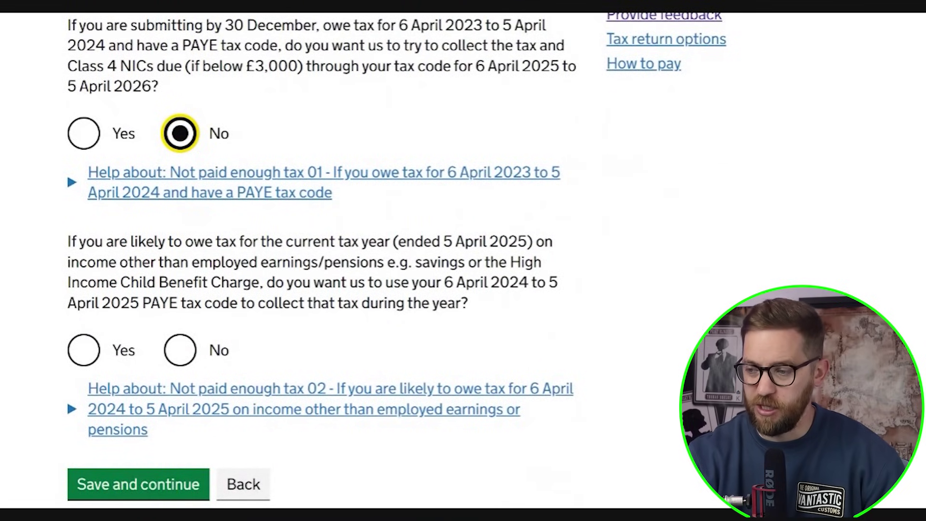
- Answer No to collecting current-year tax on other income through the 2024-25 PAYE tax code and save the page
scroll(241, 336, down, 2)
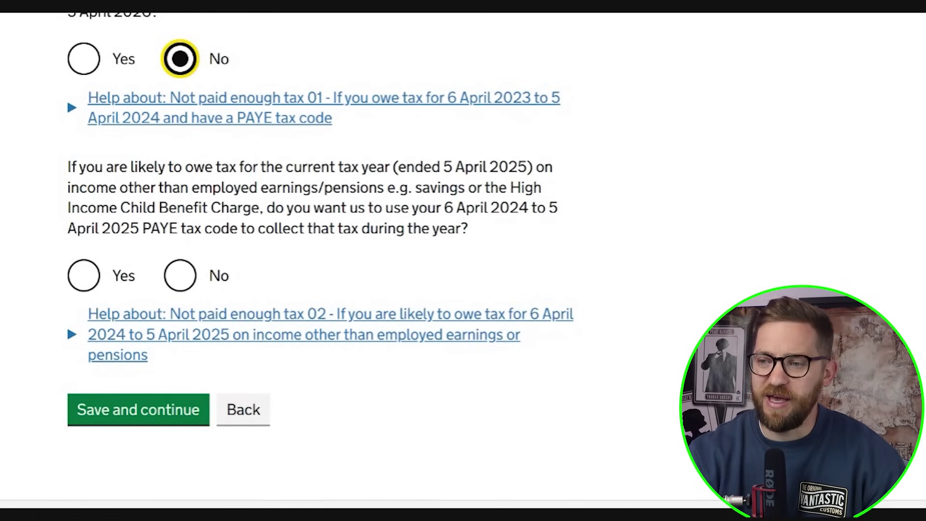
click(179, 275)
click(180, 409)
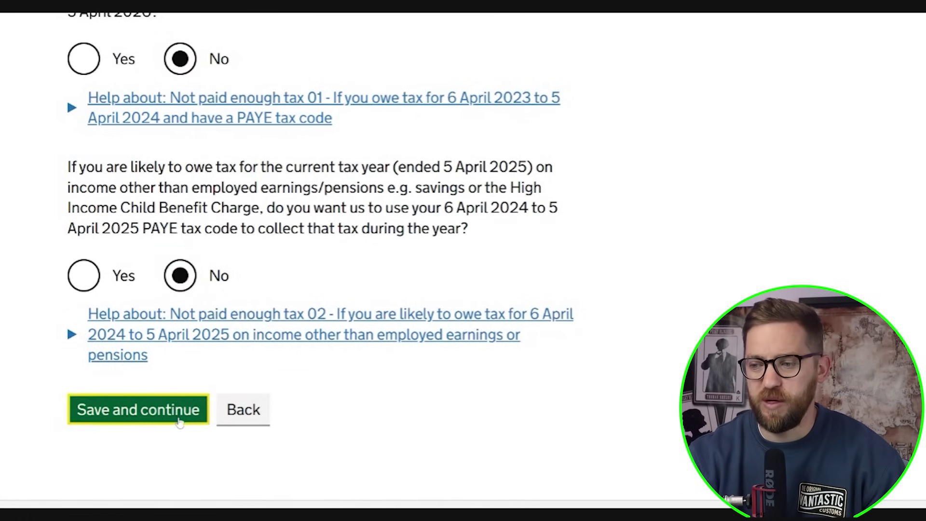
- Review the optional adjustments to tax due, leave all three amounts blank and save the page
scroll(180, 420, down, 5)
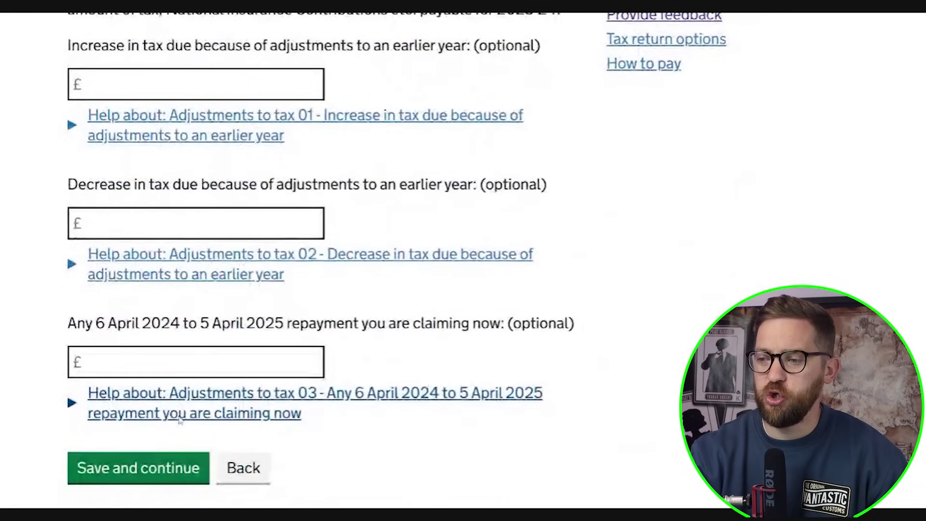
scroll(180, 421, up, 2)
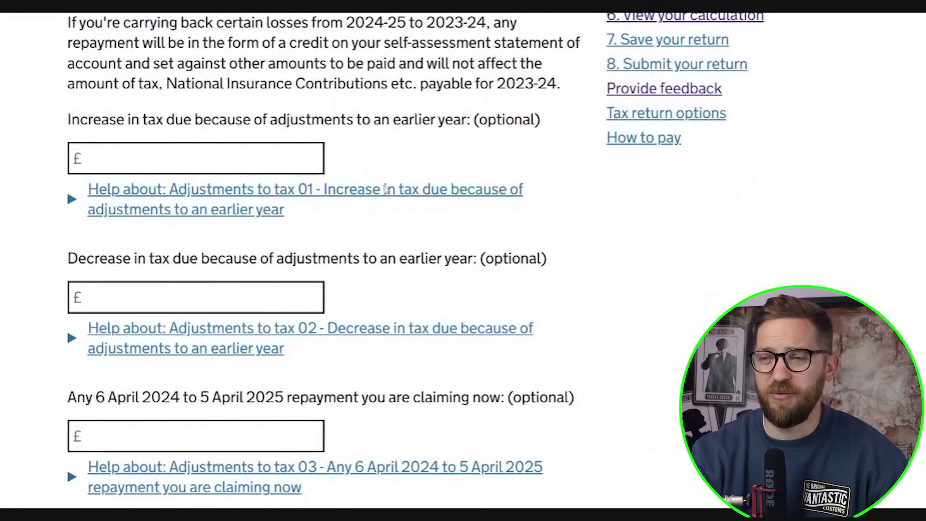
scroll(285, 327, down, 2)
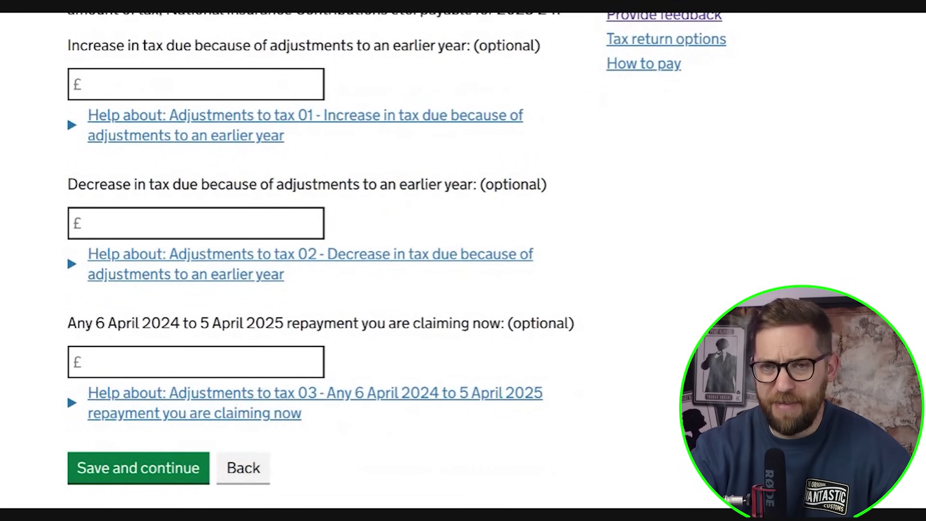
scroll(287, 338, up, 4)
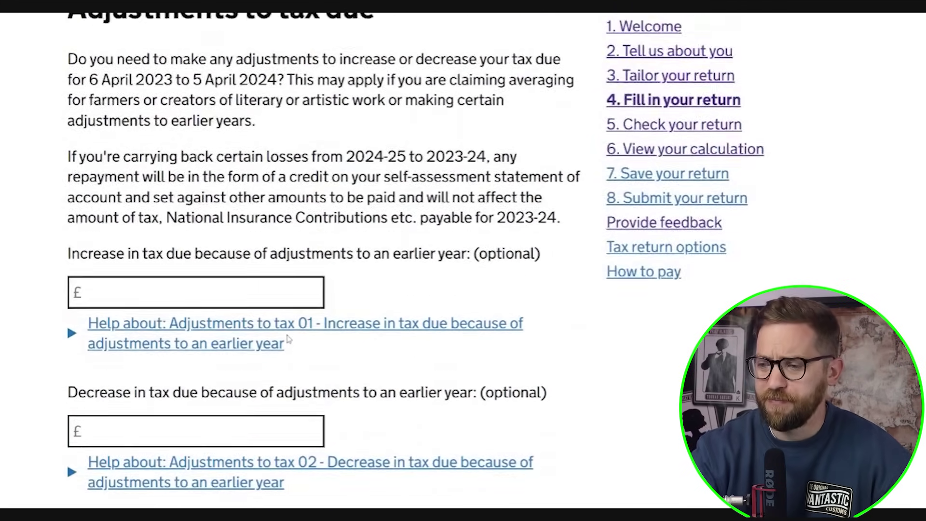
scroll(318, 260, down, 5)
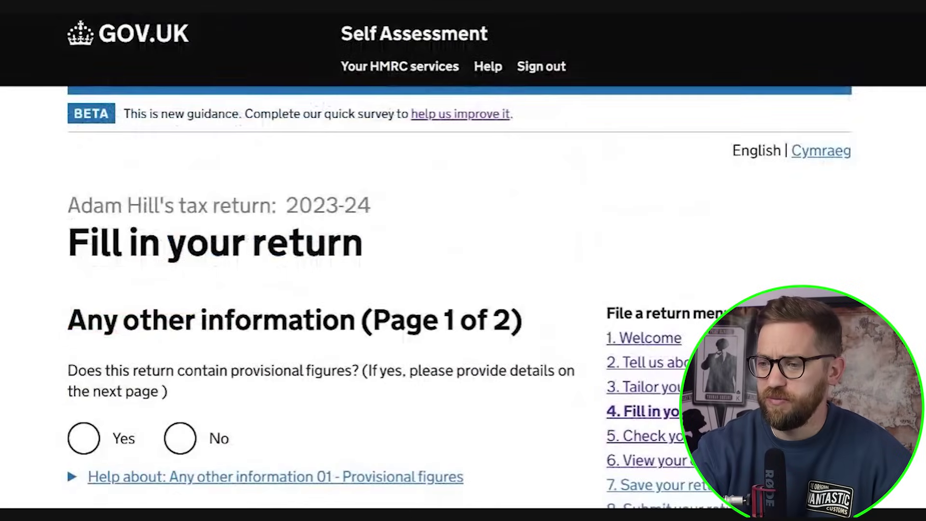
- Answer No to the return containing provisional figures and save page 1 of the other information section
scroll(283, 382, down, 3)
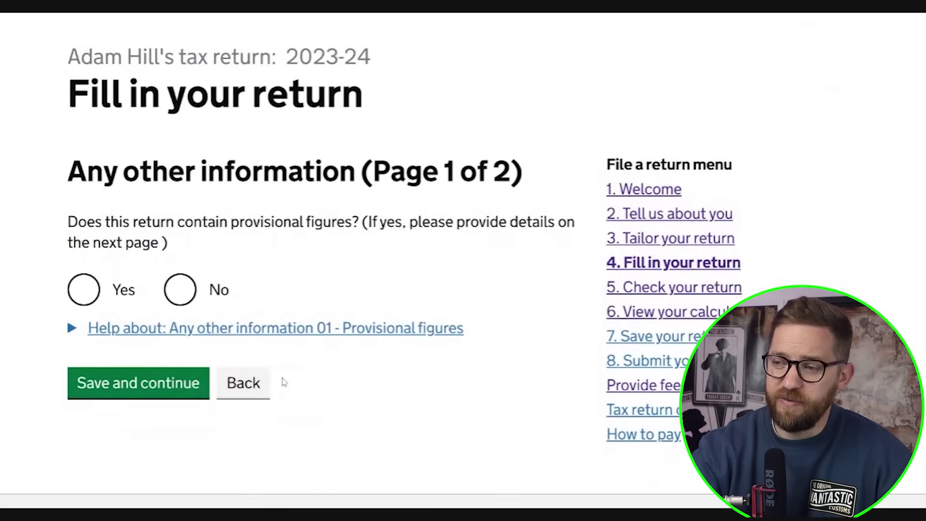
click(194, 296)
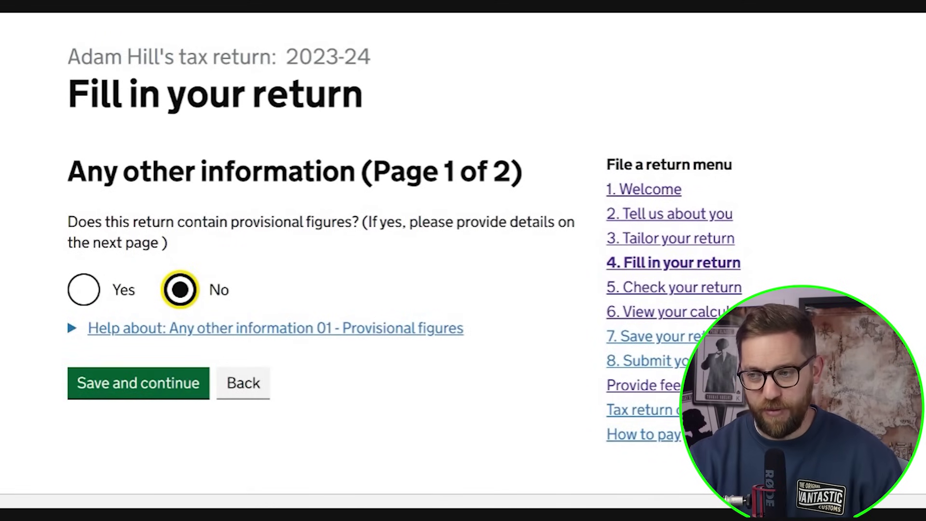
click(166, 383)
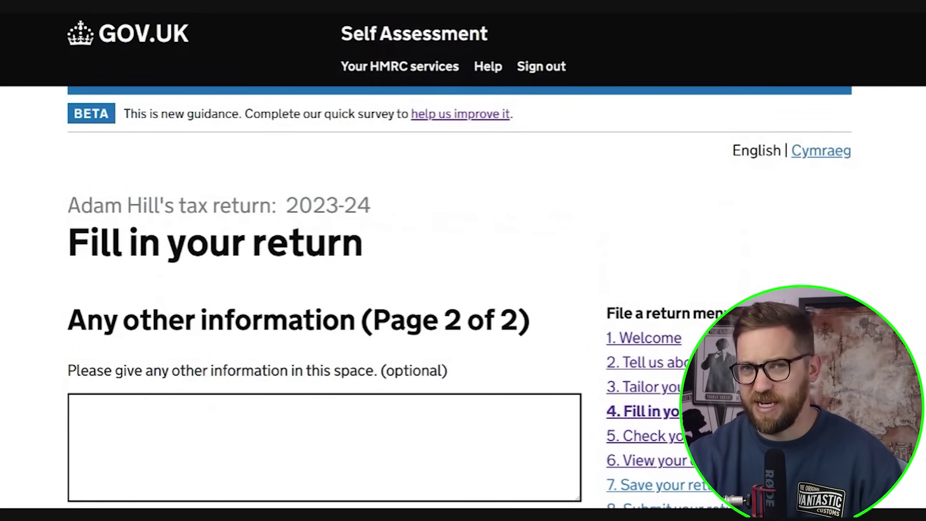
- Leave the other information text blank, answer No to adding an attachment and save page 2
scroll(188, 353, down, 6)
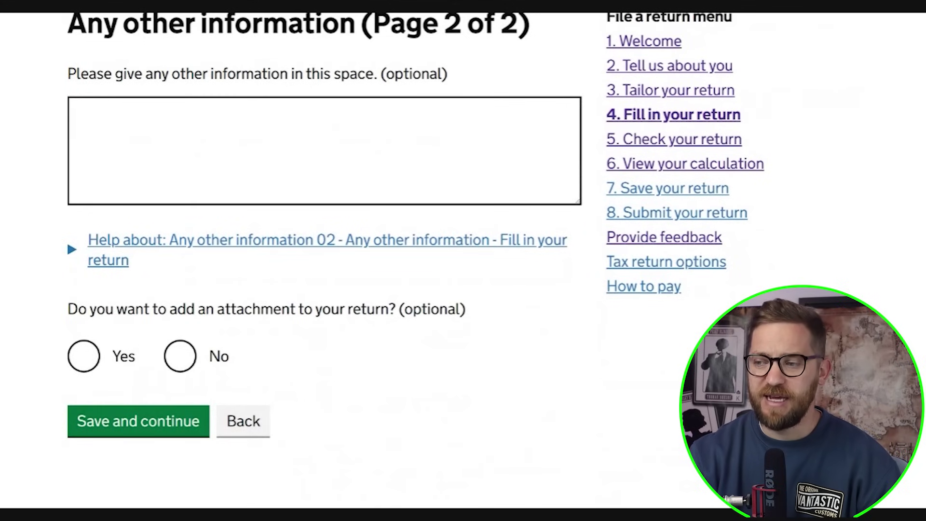
click(184, 361)
click(154, 429)
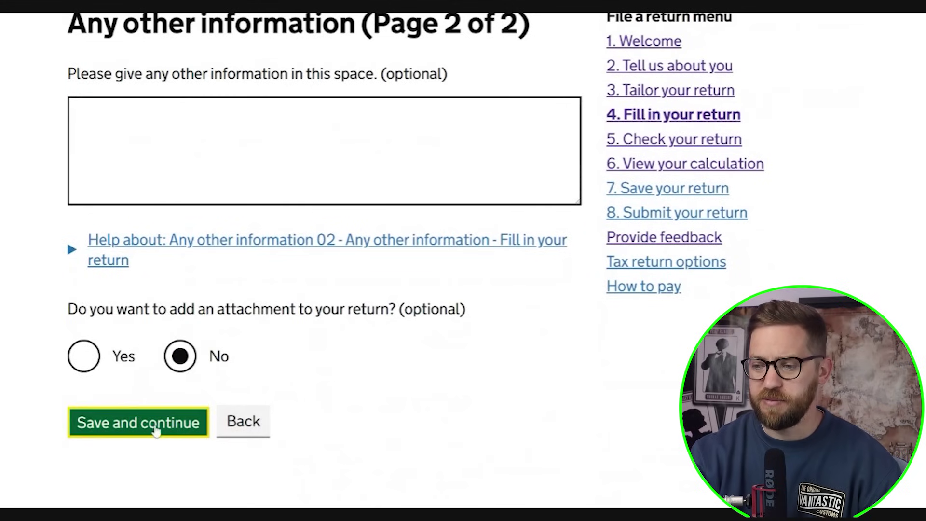
- Review the declared circumstances and the status of each section in the return check, and continue to the tax calculation
scroll(318, 260, down, 4)
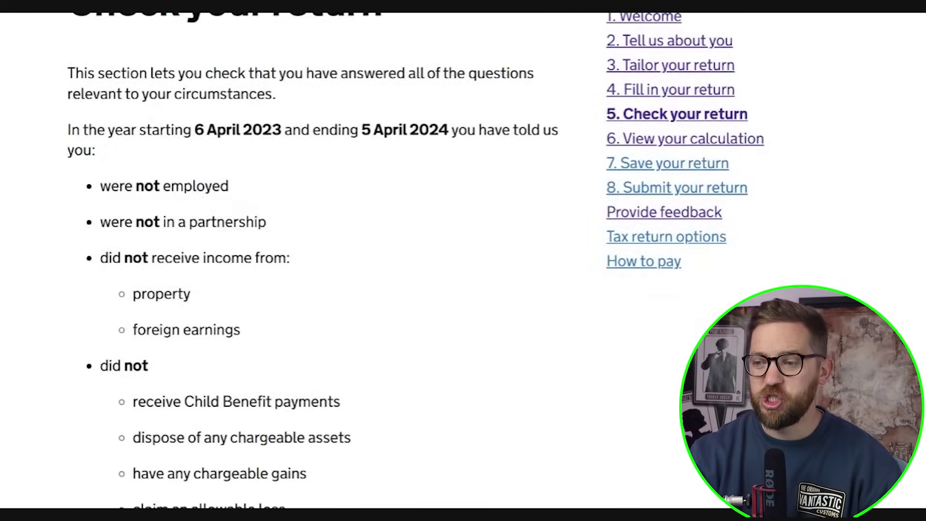
scroll(323, 260, down, 15)
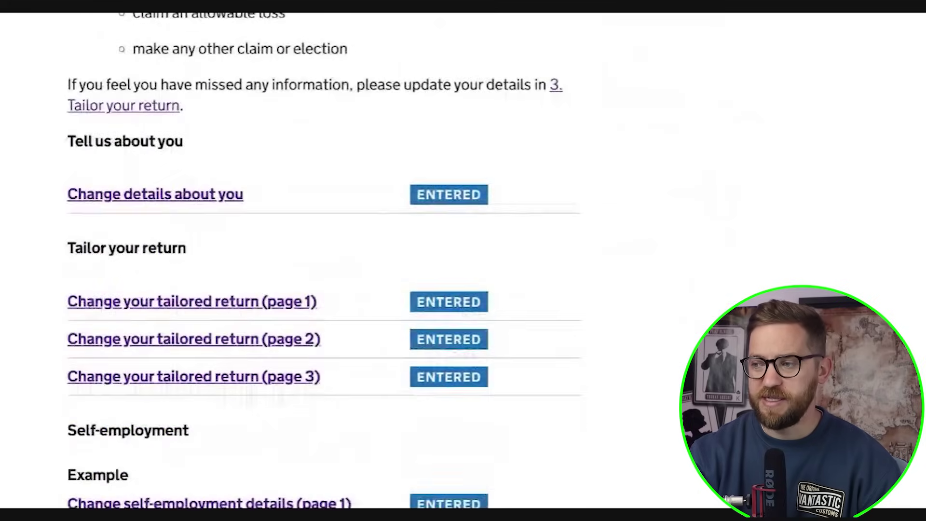
scroll(158, 428, down, 14)
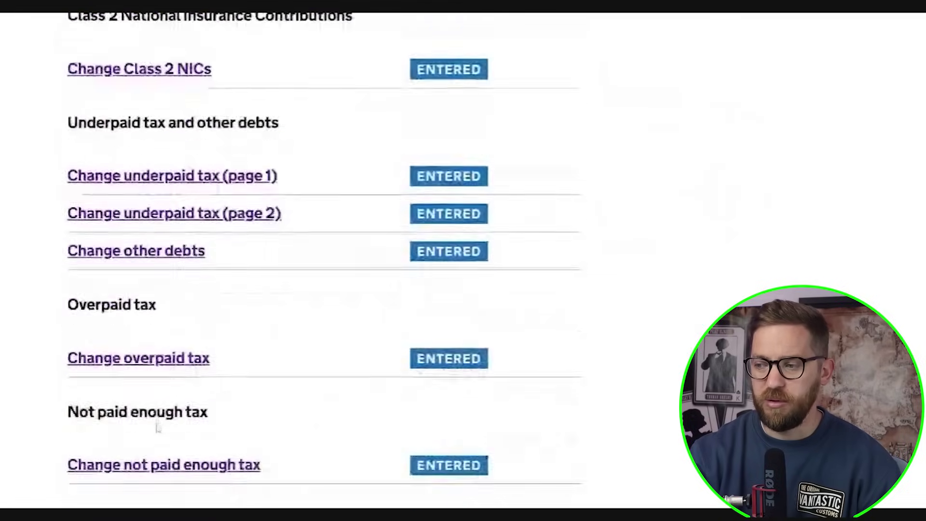
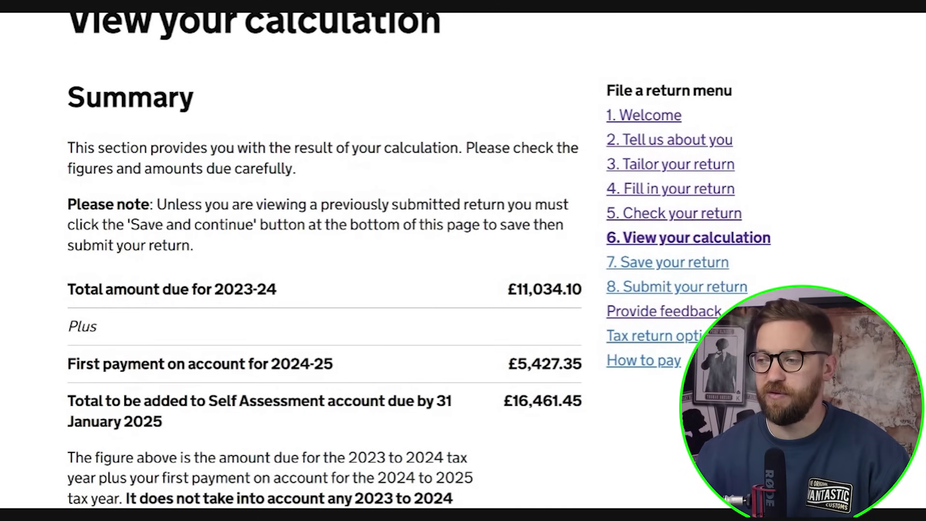
- Examine the first payment on account for 2024-25 and the total due by 31 January 2025 in the calculation summary
scroll(438, 248, down, 2)
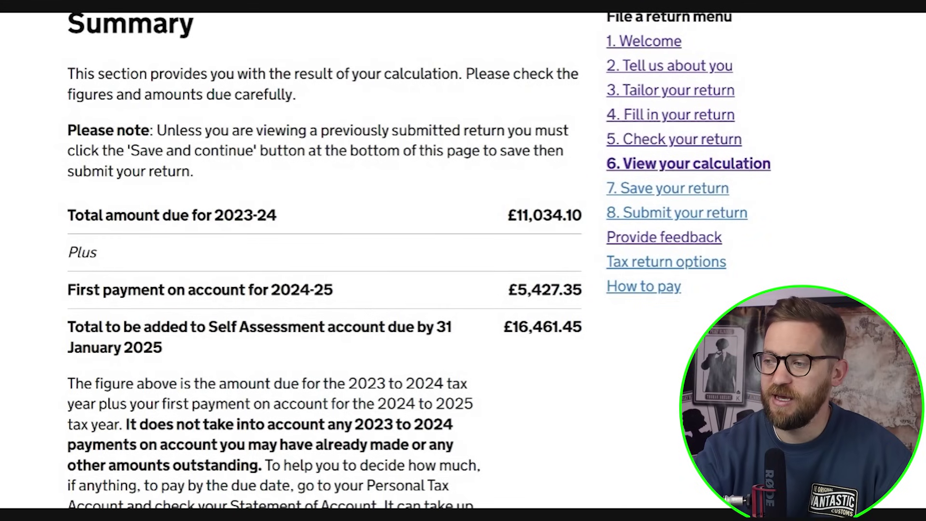
drag(517, 290, 580, 295)
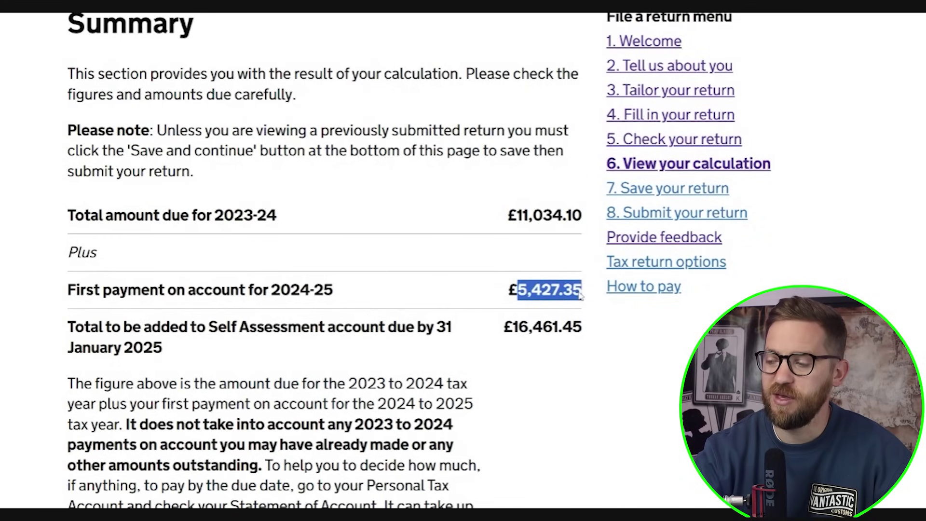
click(580, 295)
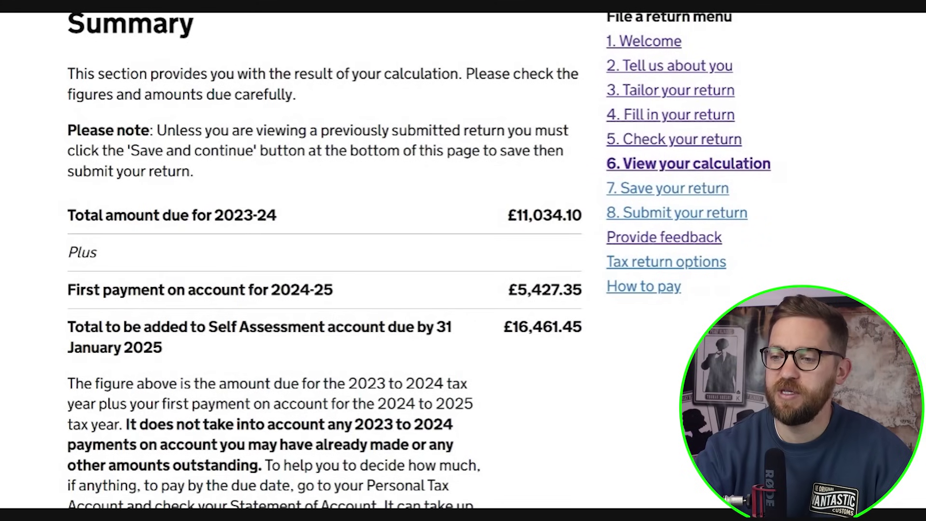
drag(74, 327, 176, 348)
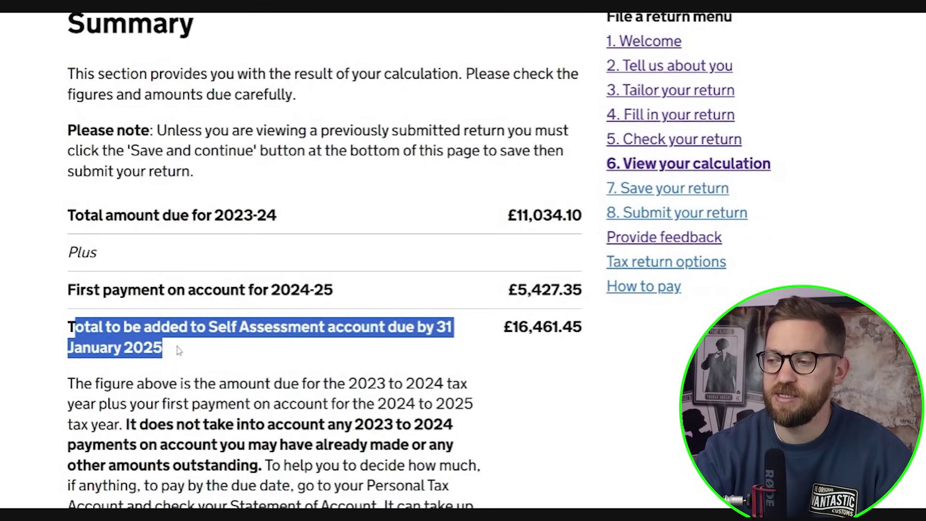
click(178, 351)
drag(518, 327, 582, 328)
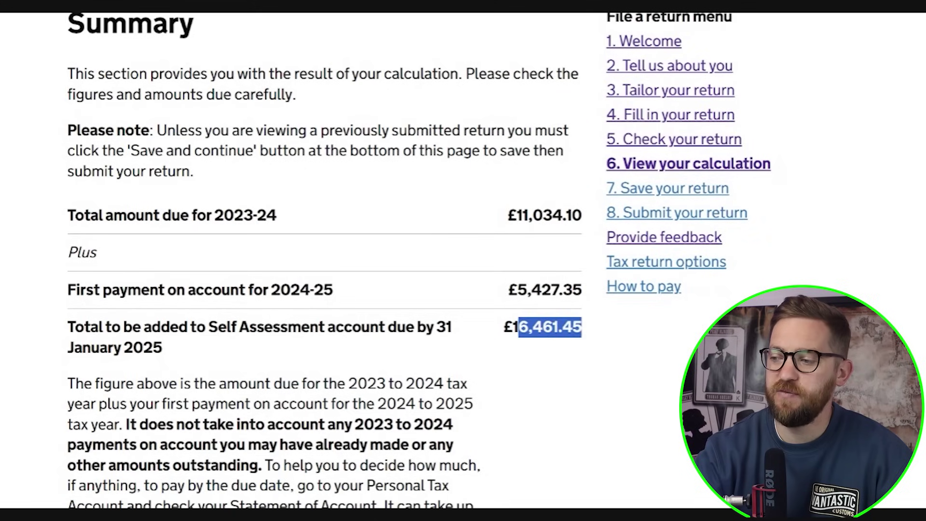
click(581, 330)
- Examine the second payment on account for 2024-25 due by 31 July 2025, further down the calculation summary
scroll(418, 260, down, 4)
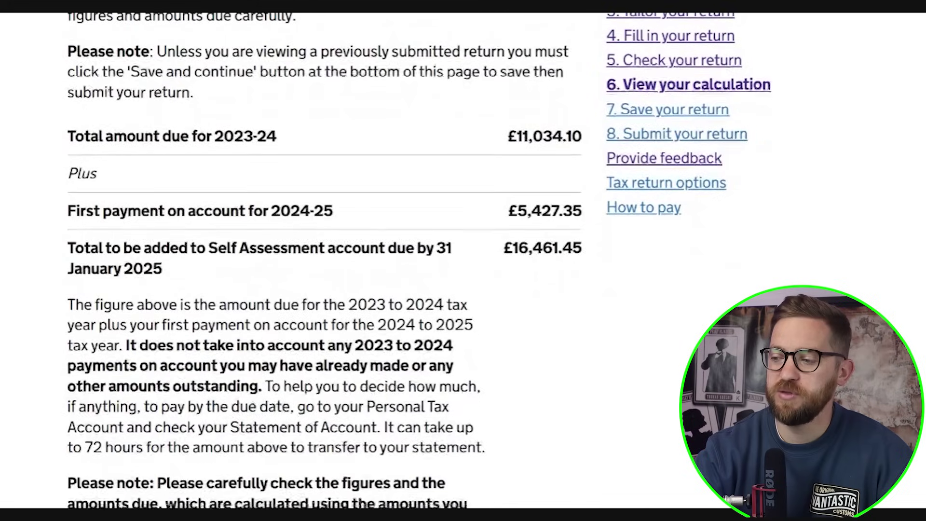
scroll(419, 261, down, 4)
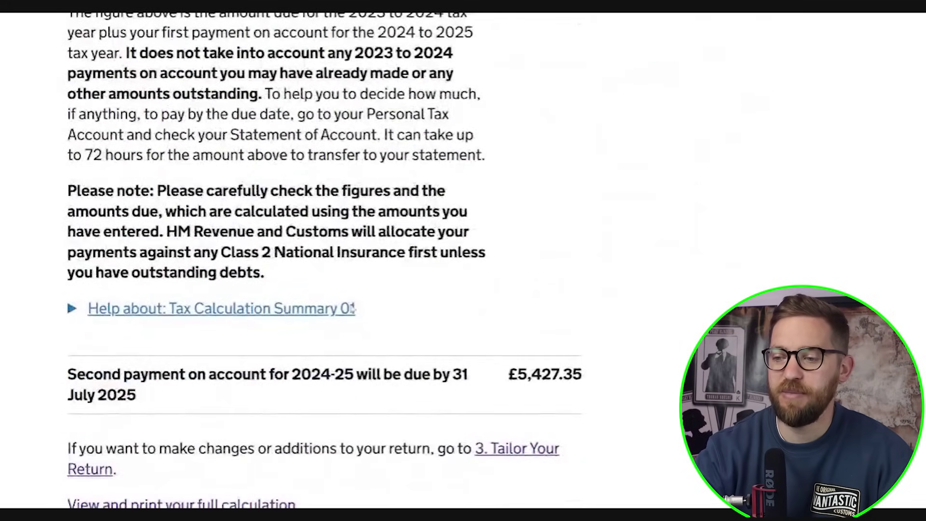
drag(67, 375, 479, 398)
click(532, 384)
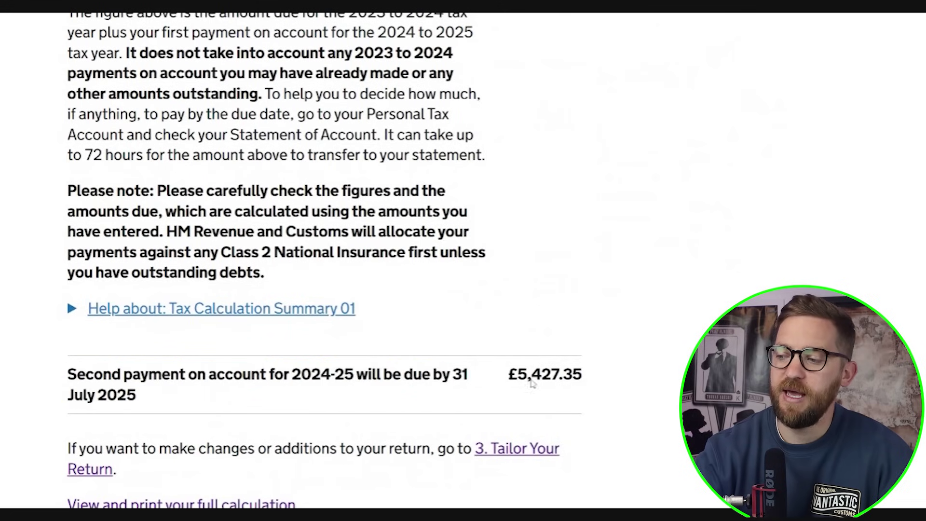
- Return to the summary's opening figures and compare the total due for 2023-24 with the first payment on account
scroll(543, 388, up, 5)
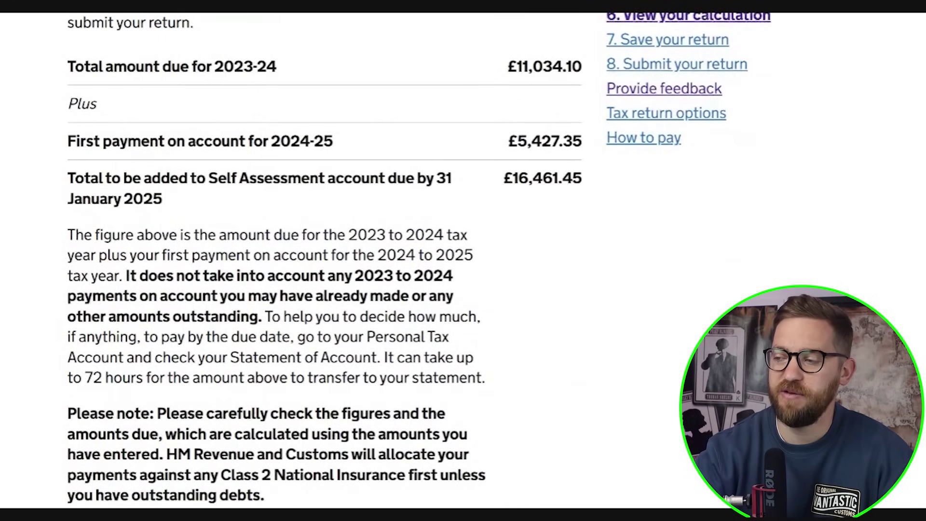
scroll(545, 264, up, 3)
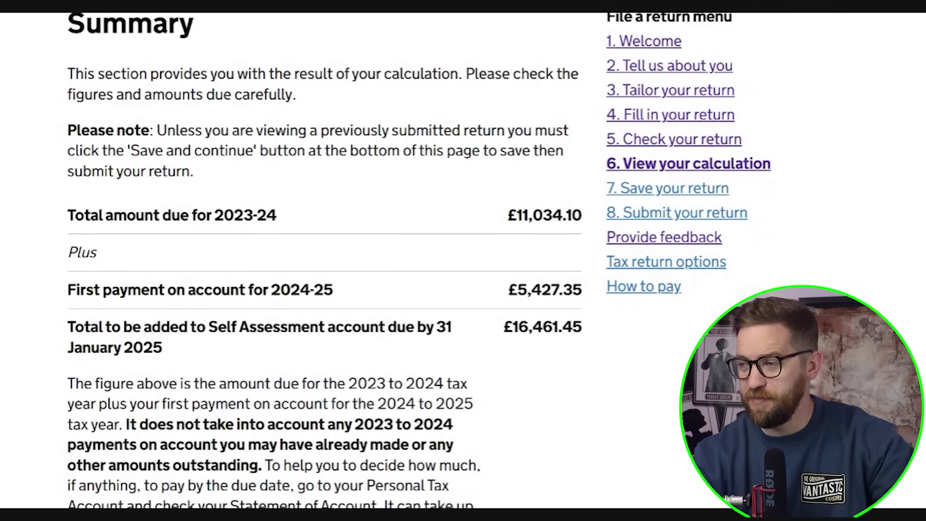
drag(67, 215, 280, 290)
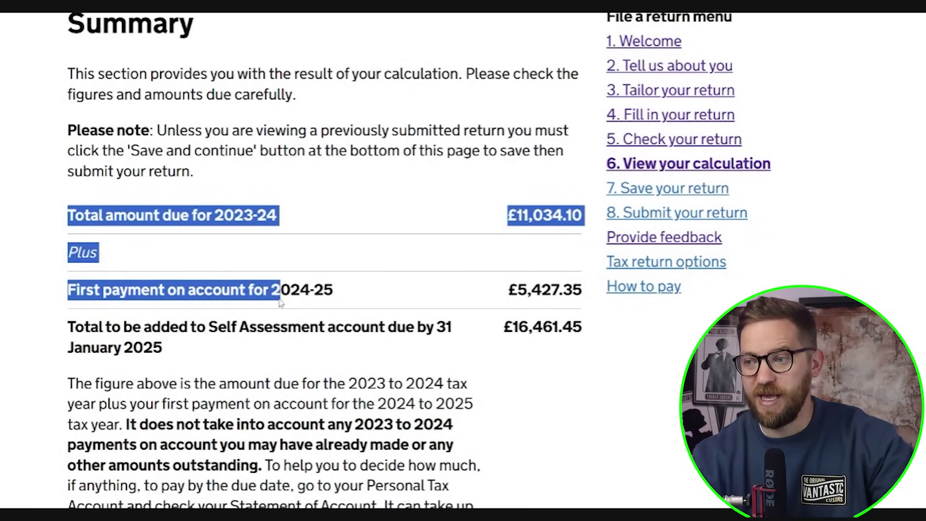
click(280, 289)
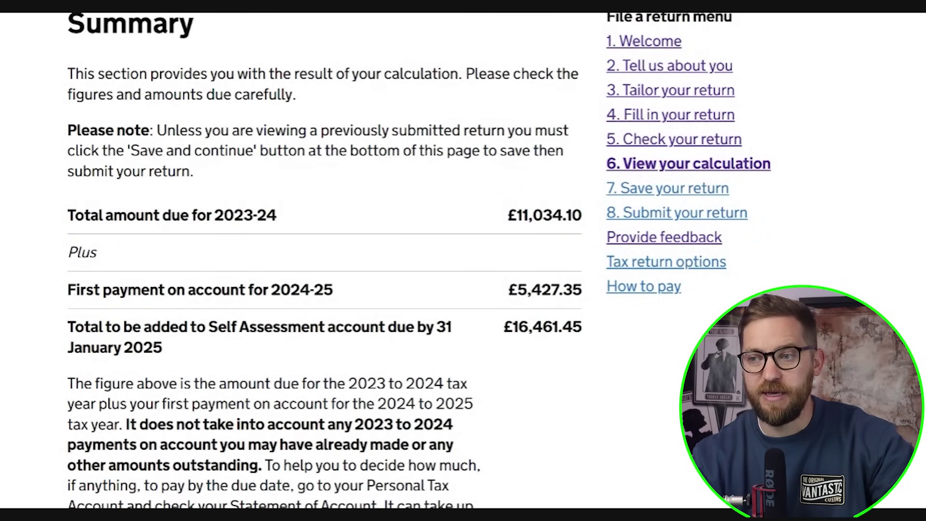
- Examine the total amount due for 2023-24 and the total due by 31 January 2025 in the calculation summary
drag(68, 215, 584, 220)
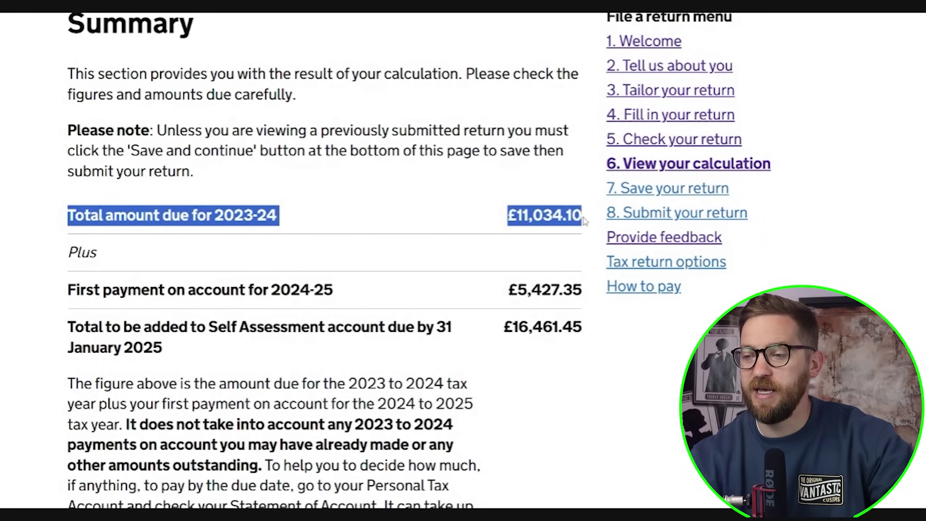
click(584, 219)
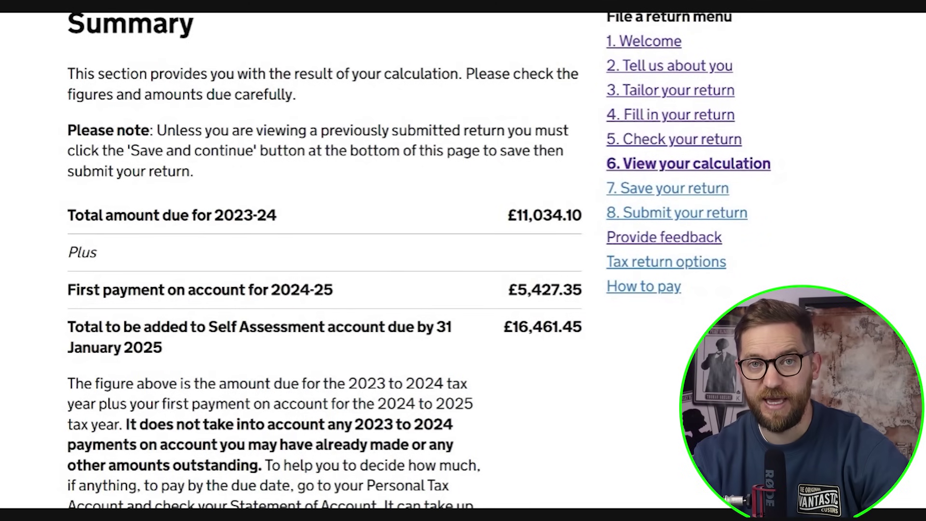
scroll(528, 276, down, 2)
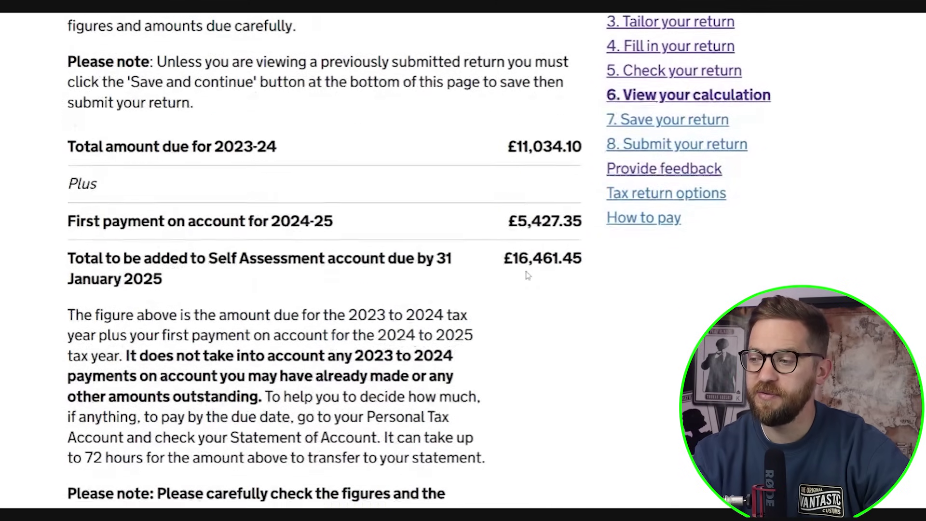
scroll(528, 275, down, 4)
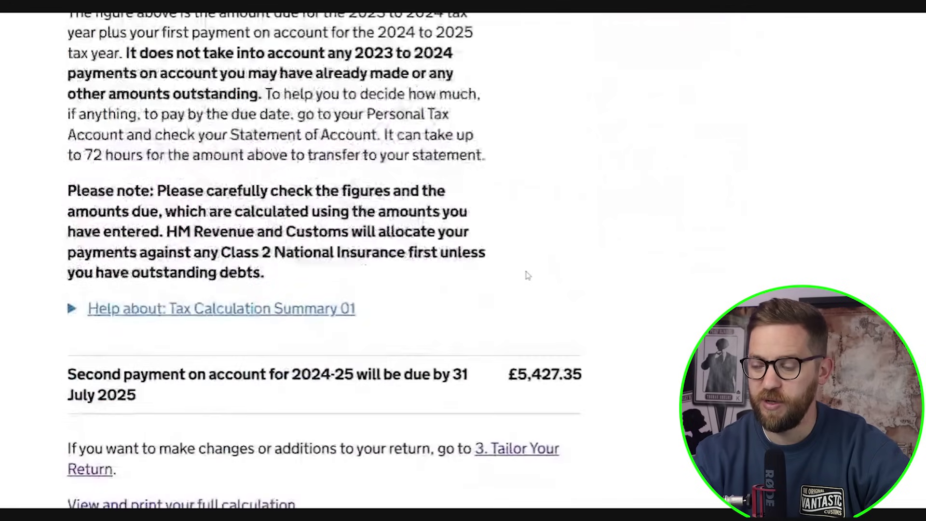
scroll(527, 276, up, 6)
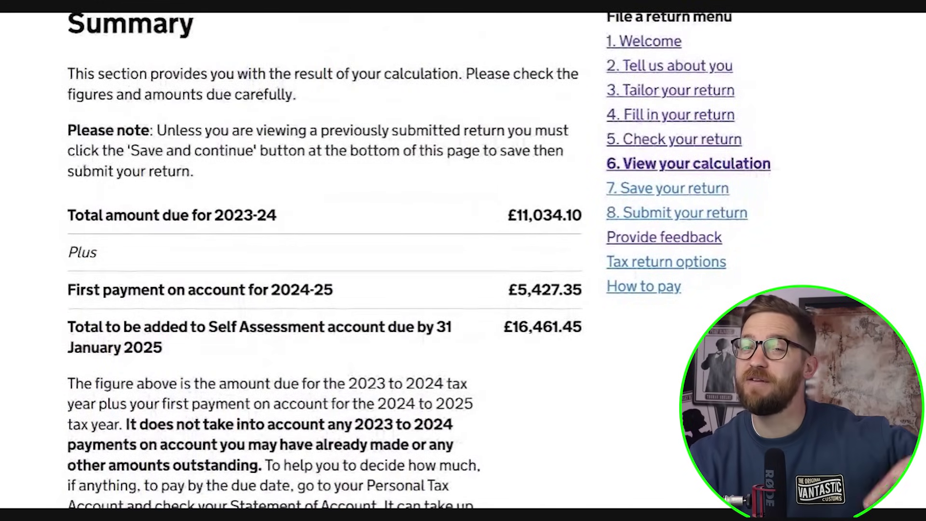
scroll(525, 272, down, 3)
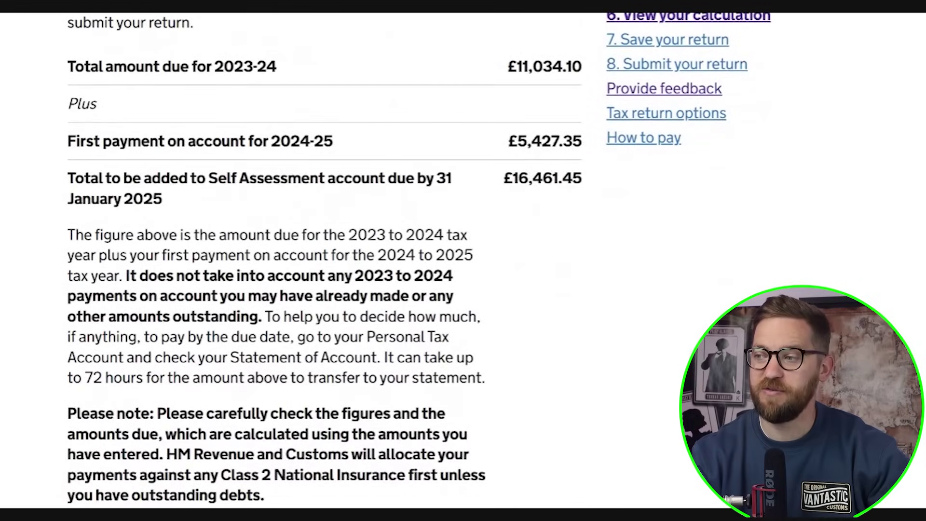
drag(503, 179, 573, 178)
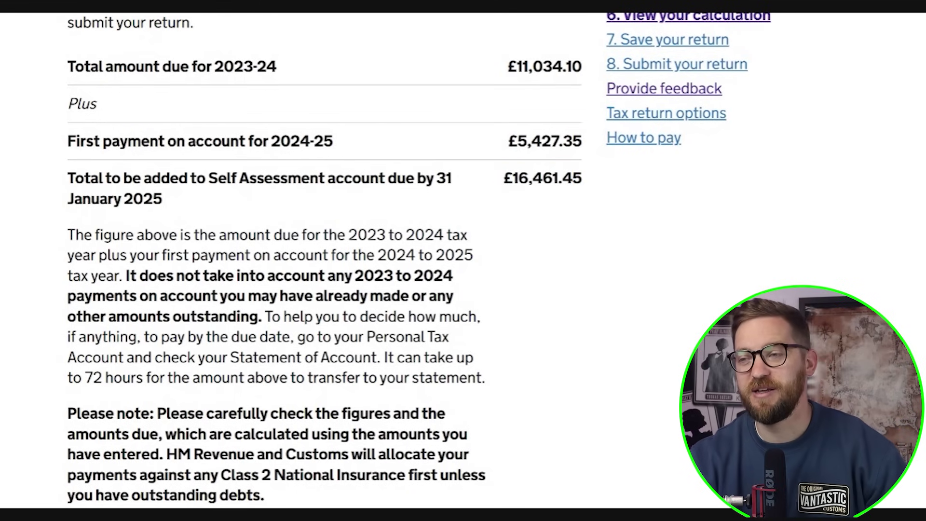
scroll(323, 261, up, 3)
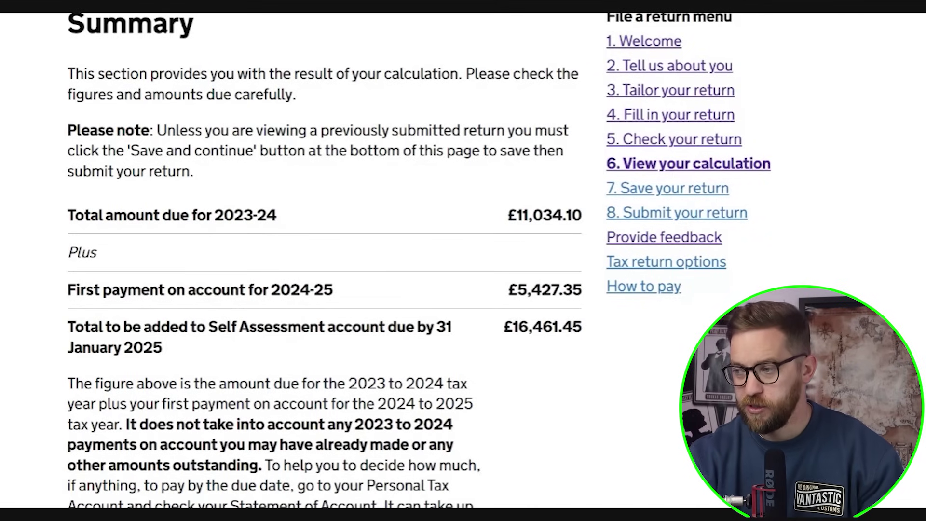
- Open the full 2023-24 tax calculation from the end of the calculation summary
scroll(570, 341, down, 1)
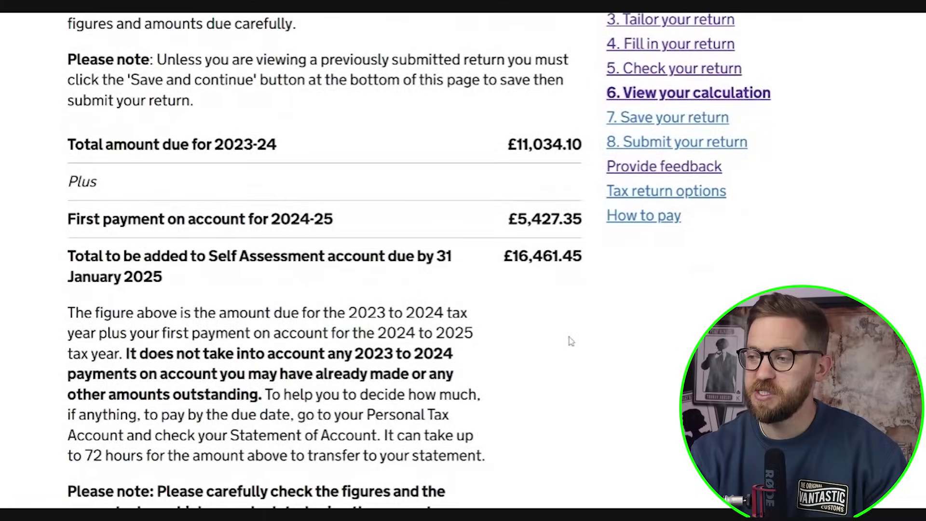
scroll(570, 341, down, 3)
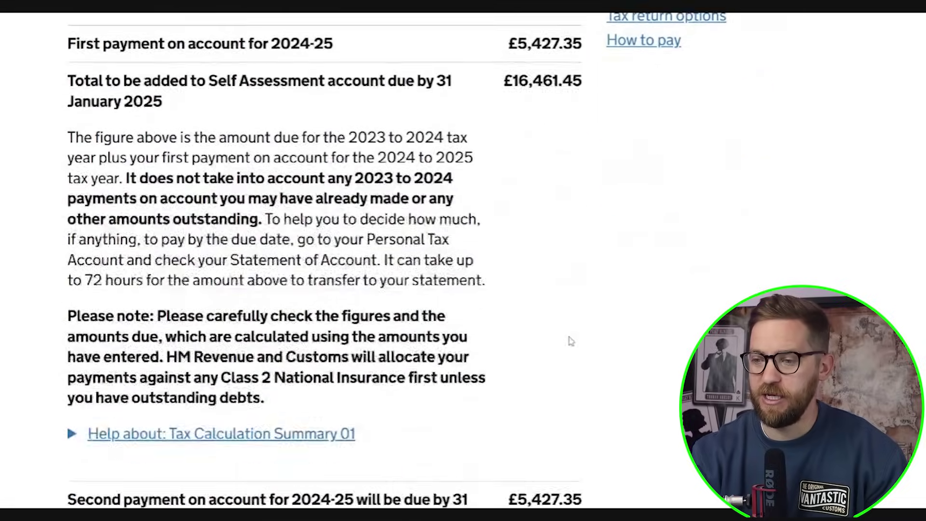
scroll(570, 341, down, 5)
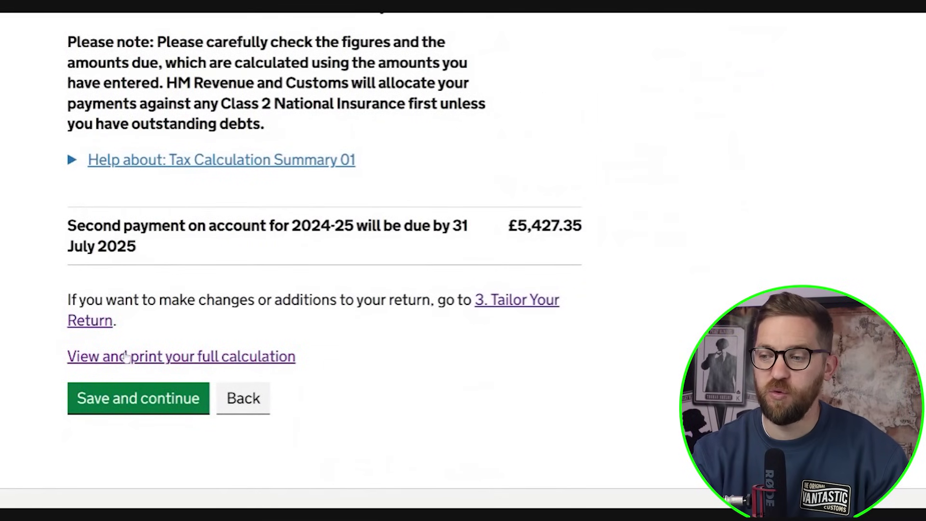
click(126, 357)
scroll(126, 357, down, 4)
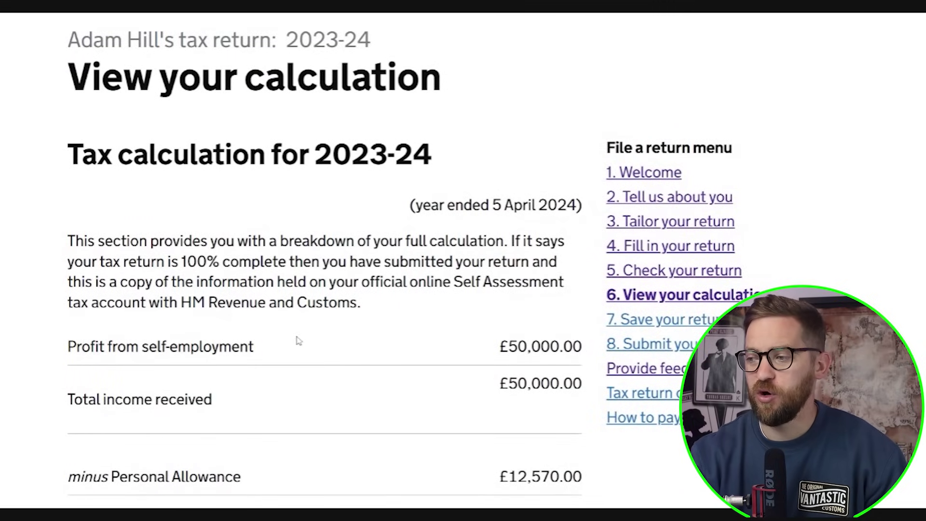
- Examine the self-employment profit, the Personal Allowance deduction and the total income on which tax is due
scroll(297, 340, down, 3)
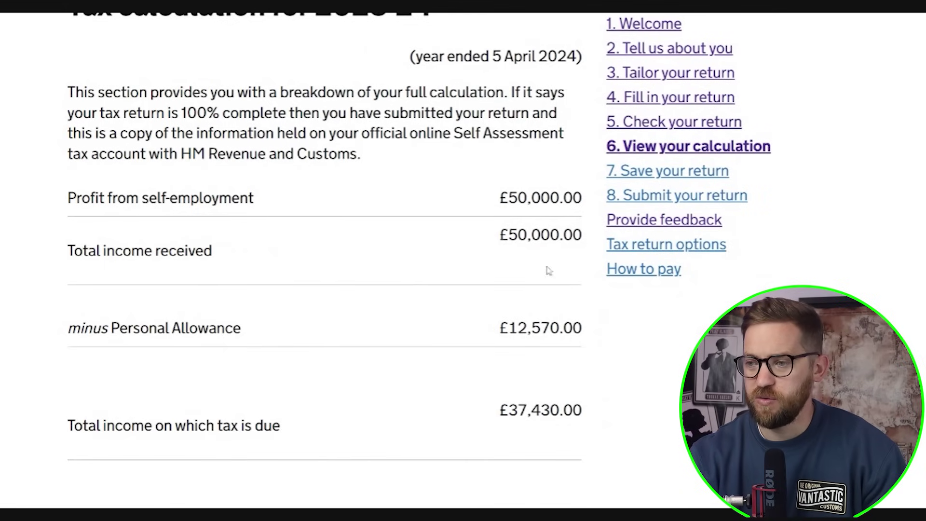
scroll(540, 223, down, 5)
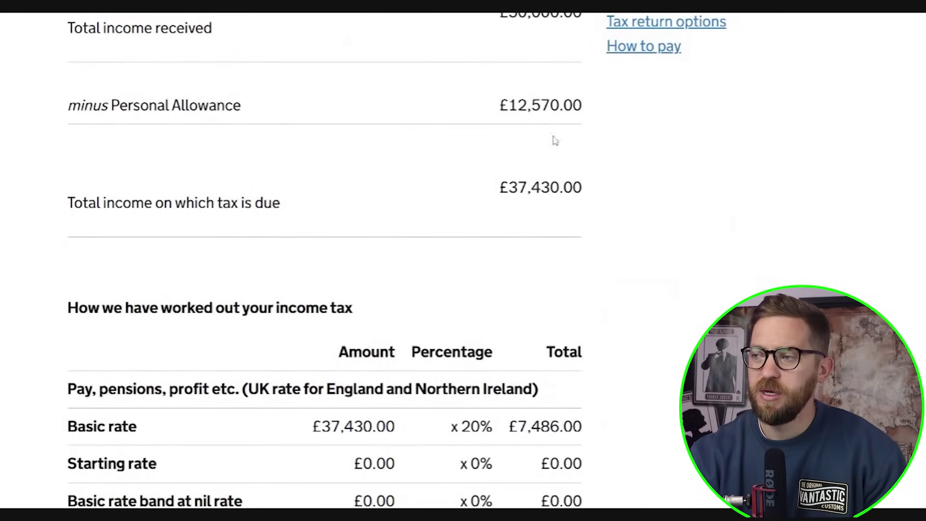
drag(509, 106, 582, 105)
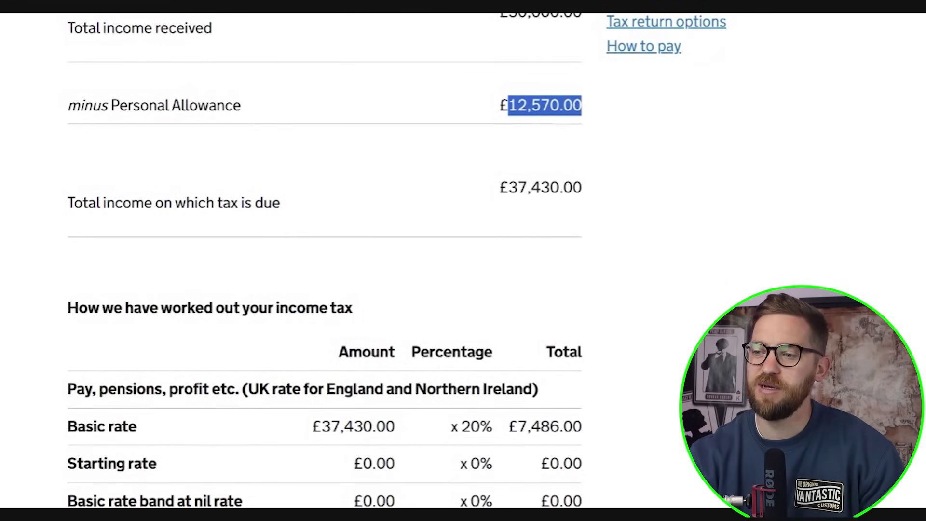
drag(509, 187, 582, 187)
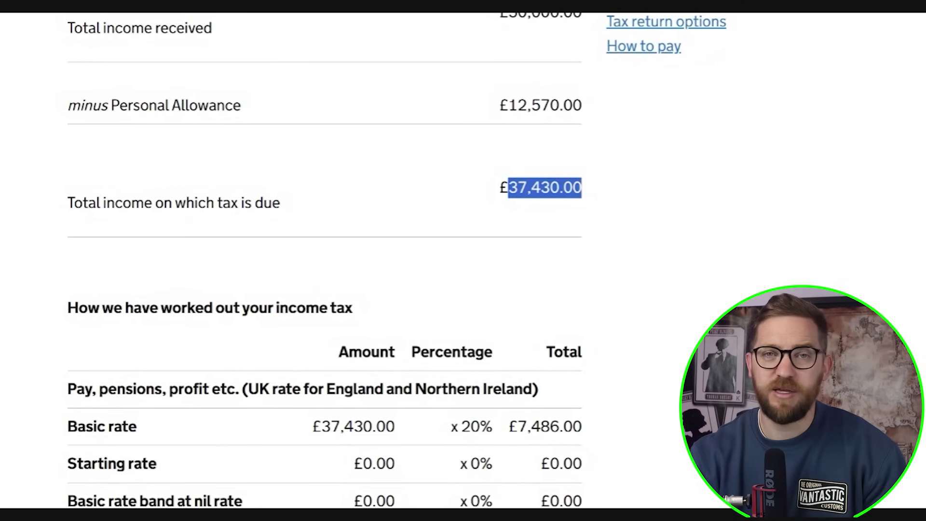
click(583, 193)
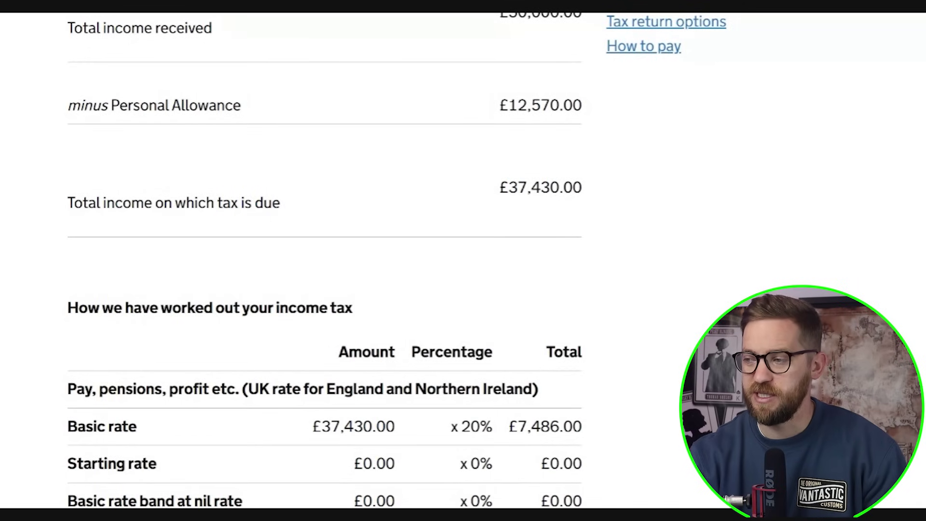
- Check how the income tax is worked out, focusing on the basic rate amount, percentage and total
scroll(584, 193, down, 2)
scroll(403, 190, down, 3)
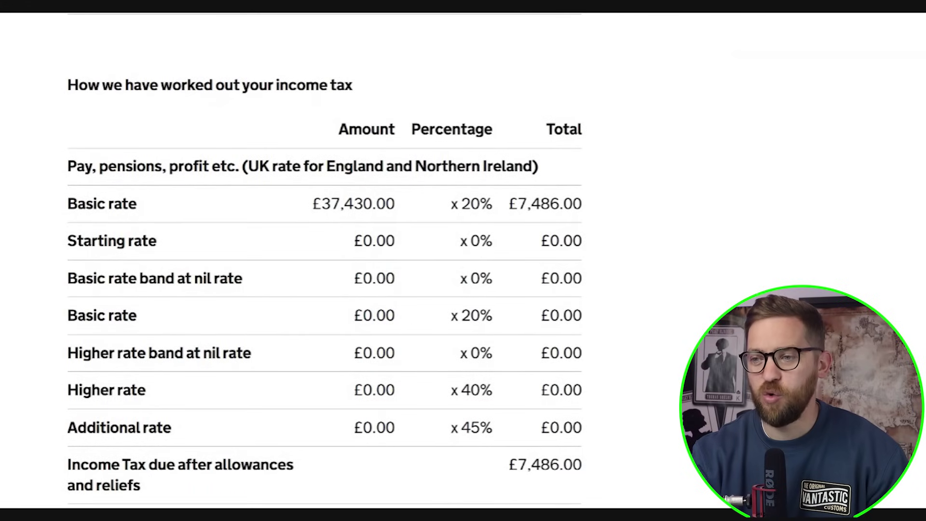
drag(68, 203, 138, 207)
click(447, 205)
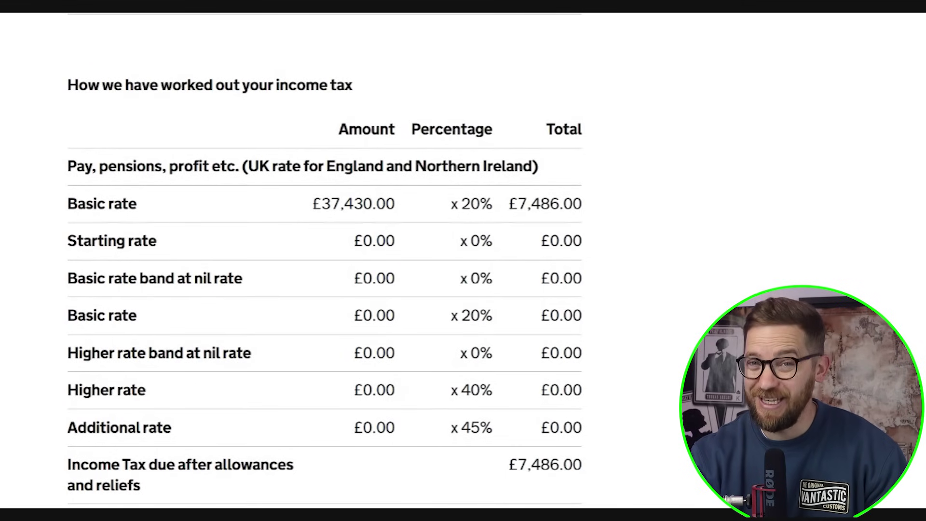
drag(517, 203, 573, 204)
- Examine the Class 4 and Class 2 National Insurance contributions in the full calculation
scroll(574, 209, down, 8)
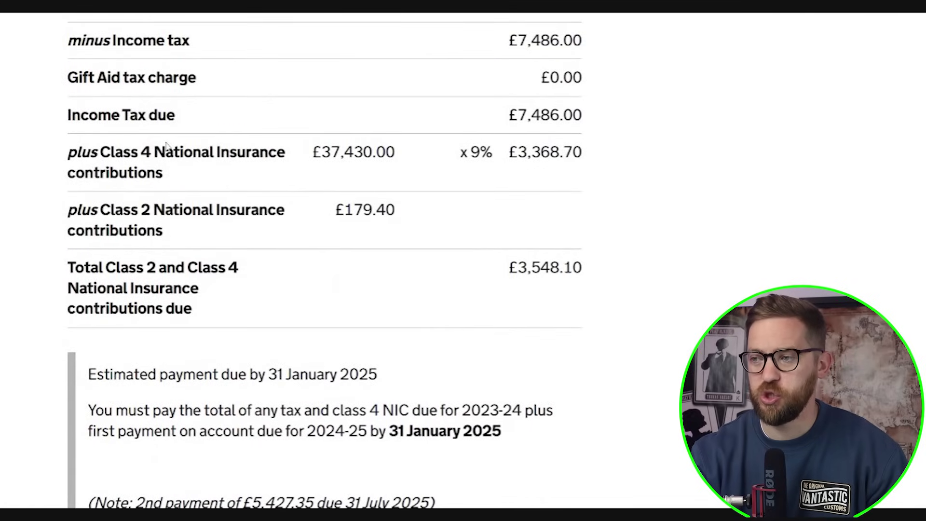
drag(308, 159, 386, 153)
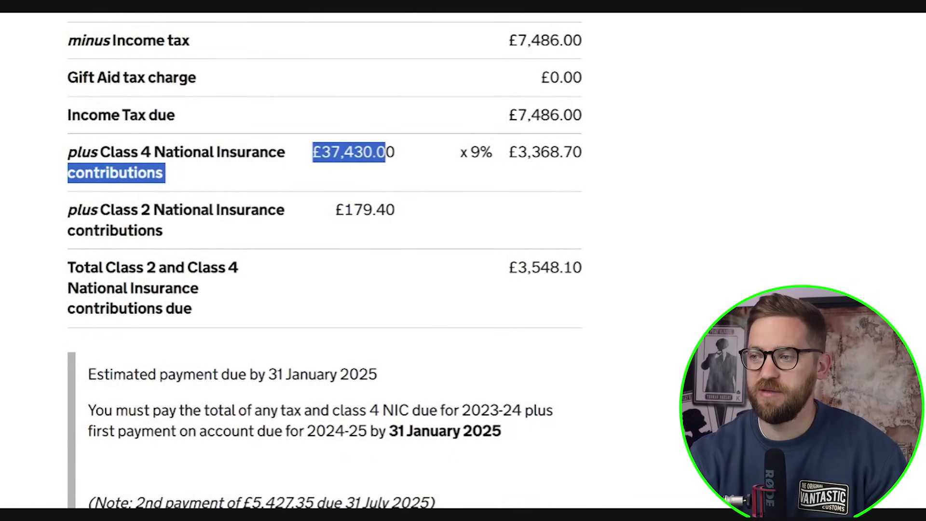
click(386, 154)
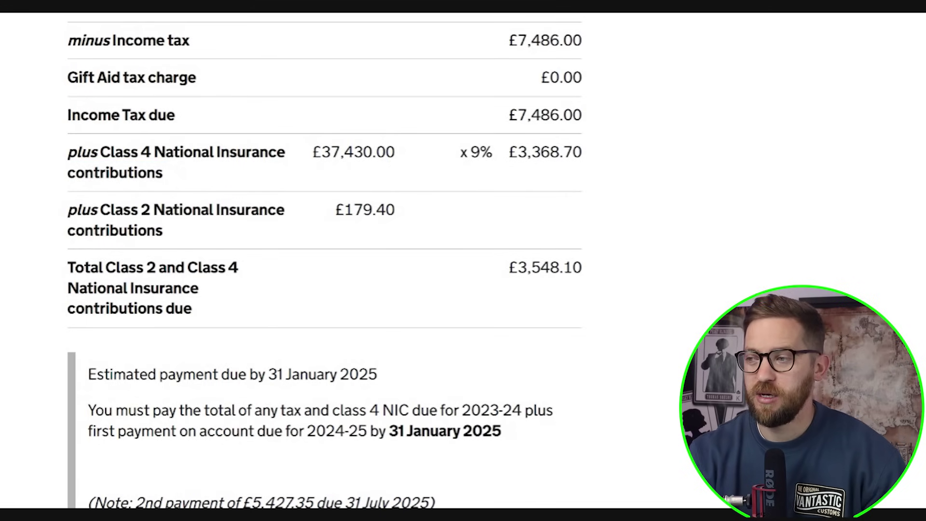
drag(517, 154, 582, 154)
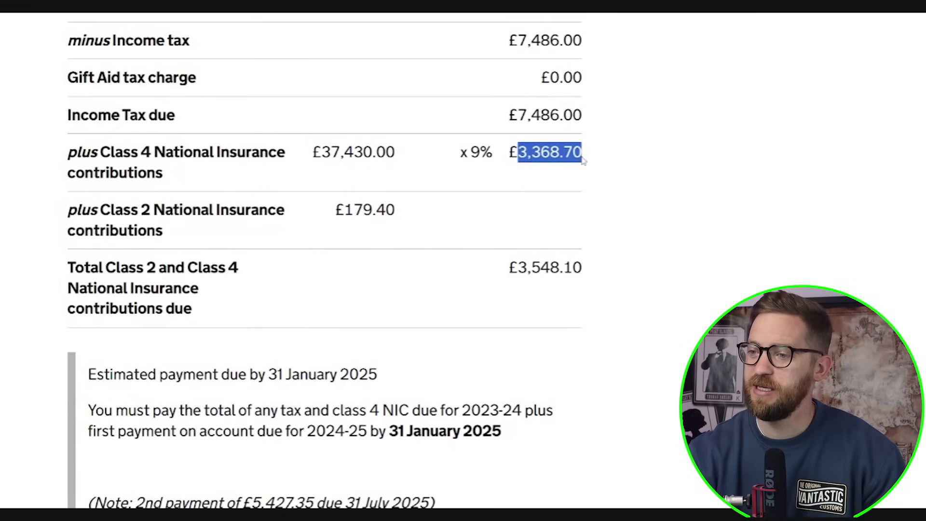
drag(344, 210, 395, 210)
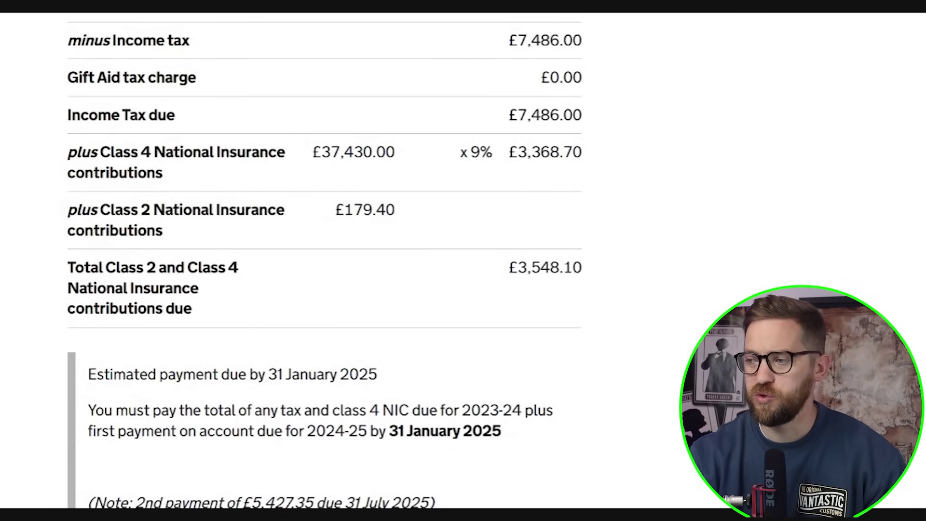
- Review the balancing payment and first payment on account due by 31 January 2025, and save and continue
scroll(531, 275, down, 5)
scroll(564, 275, down, 5)
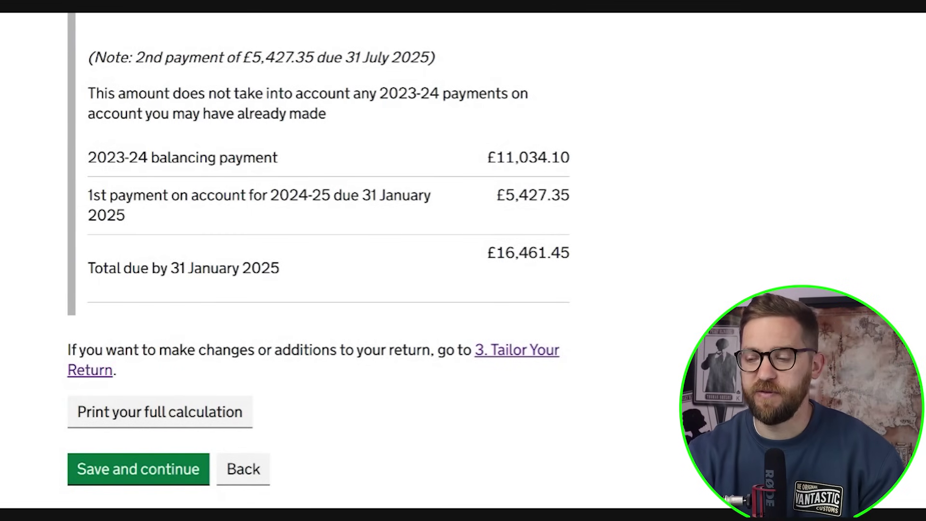
scroll(368, 211, down, 2)
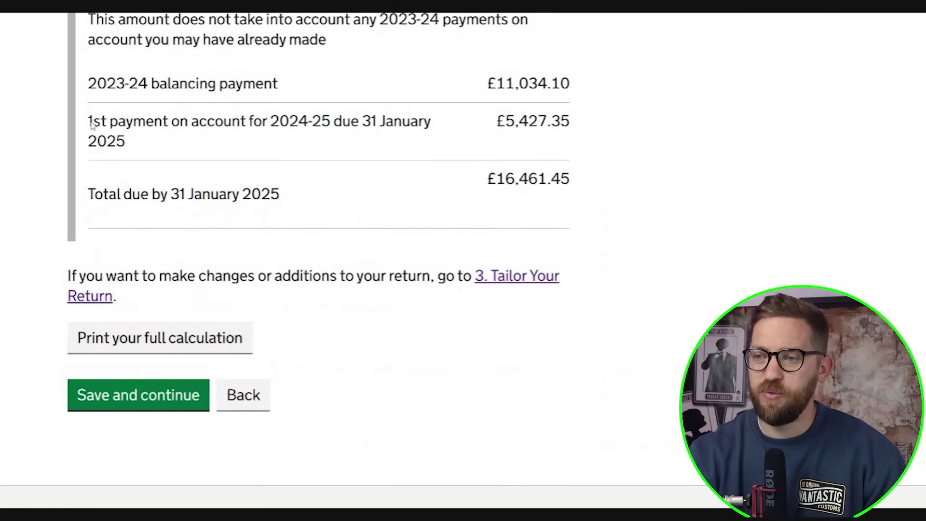
drag(87, 120, 570, 123)
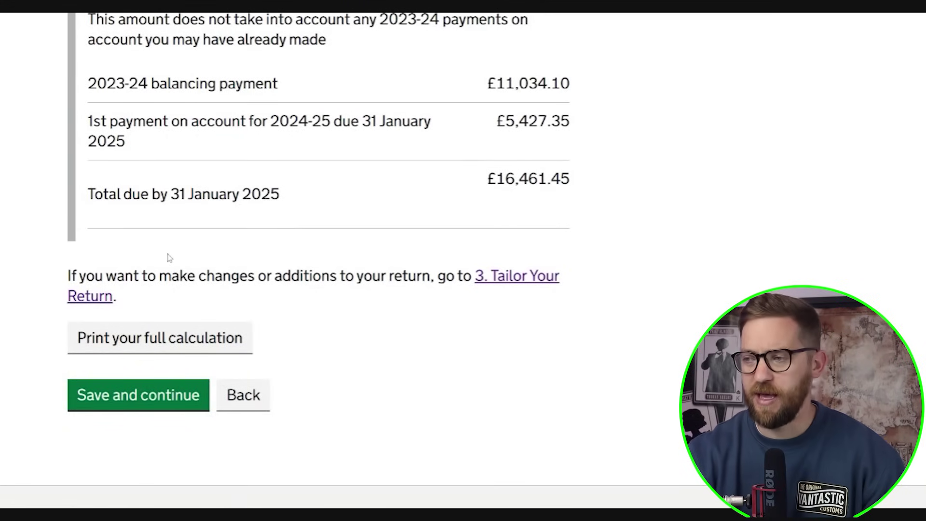
click(150, 405)
- Answer Yes to the question about claiming to reduce the 2024-25 payments on account
scroll(137, 163, down, 1)
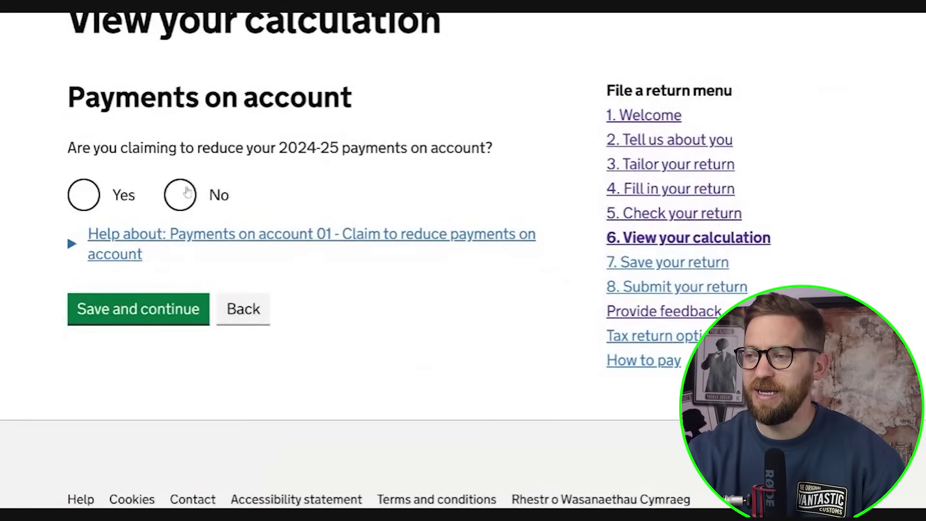
drag(66, 146, 212, 172)
click(305, 174)
click(192, 199)
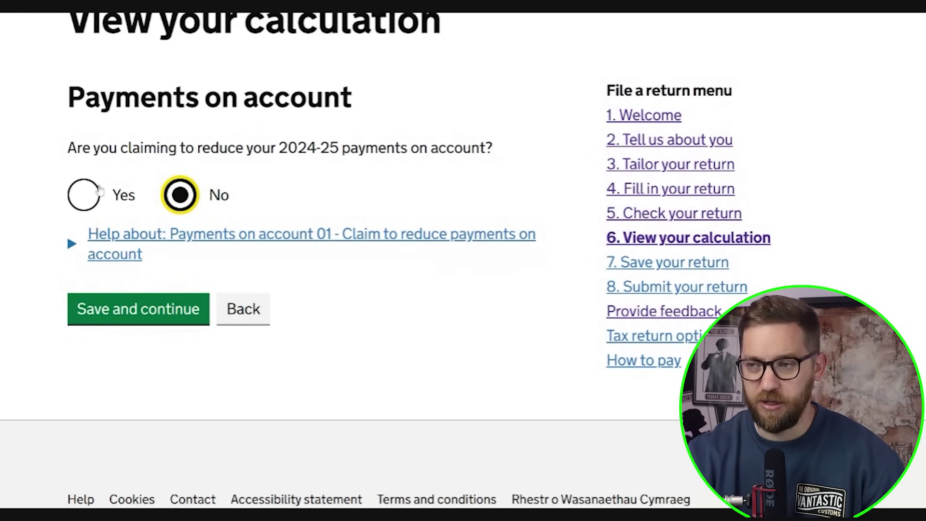
click(83, 194)
scroll(145, 241, down, 3)
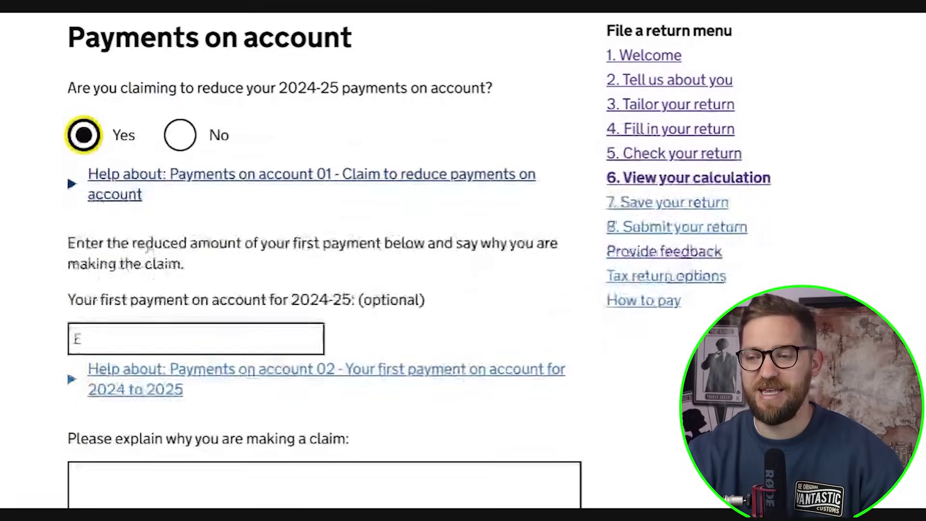
- Set the first payment on account for 2024-25 to £2500.00 and try to save the claim without an explanation
click(149, 249)
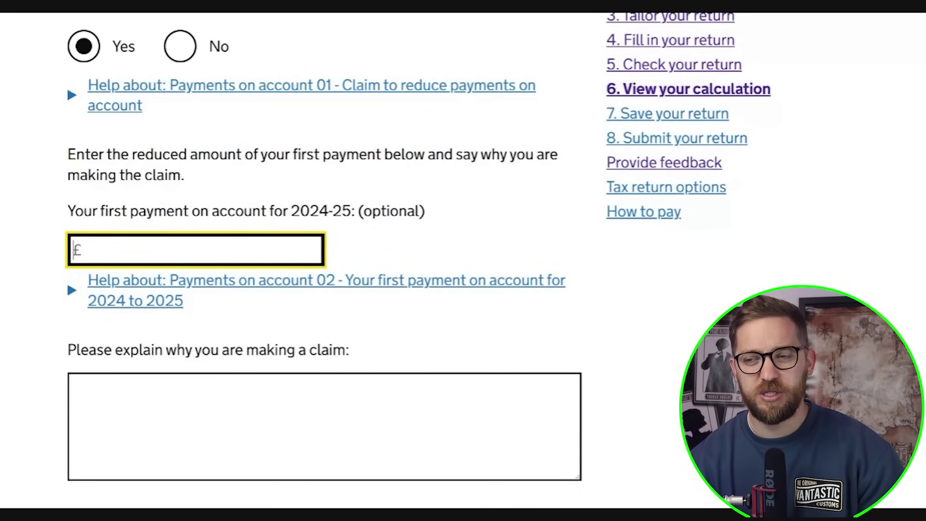
text(2500)
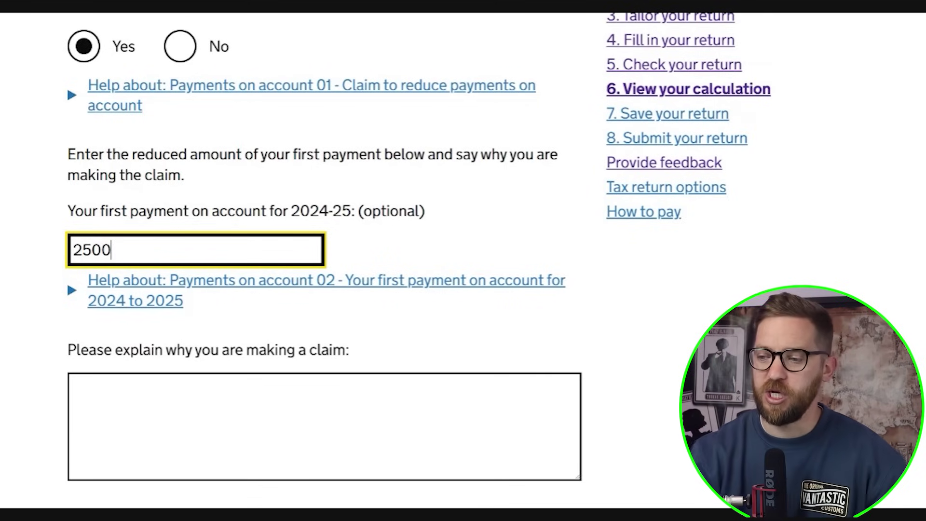
text(.00)
click(73, 388)
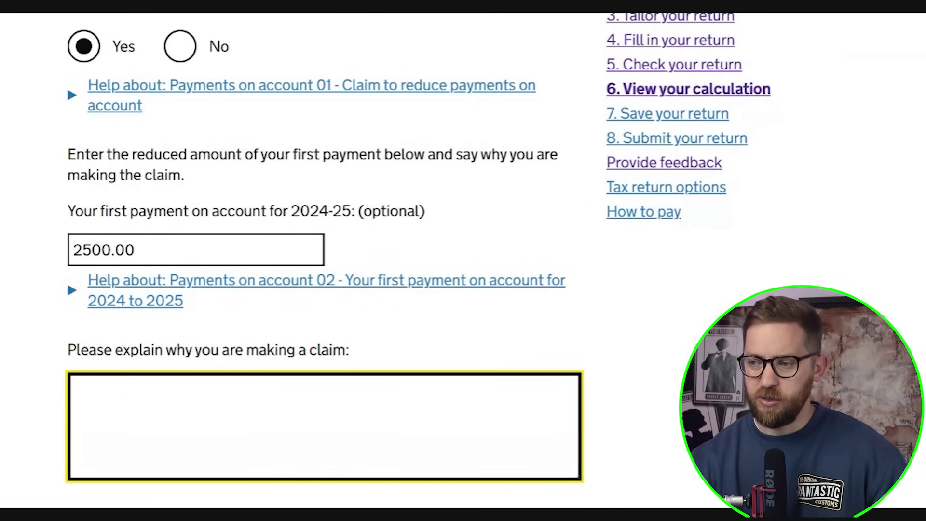
scroll(323, 290, down, 3)
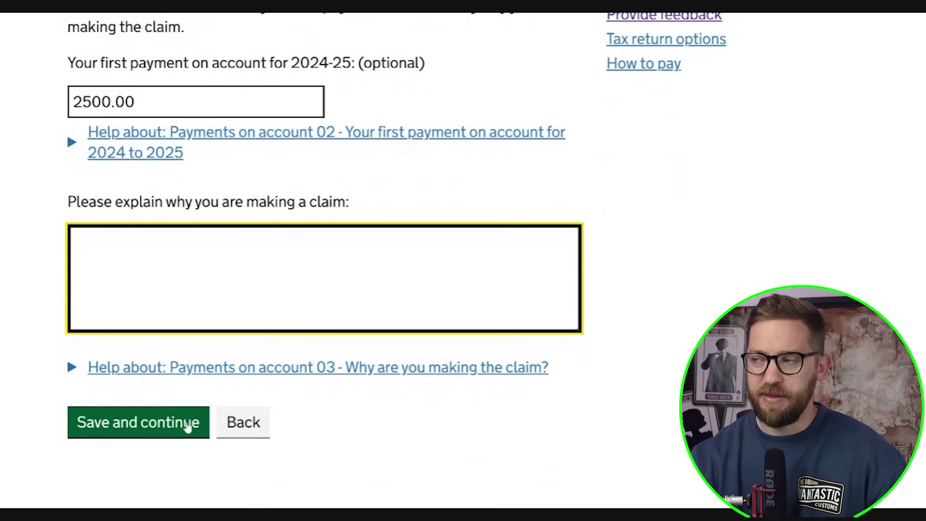
click(188, 427)
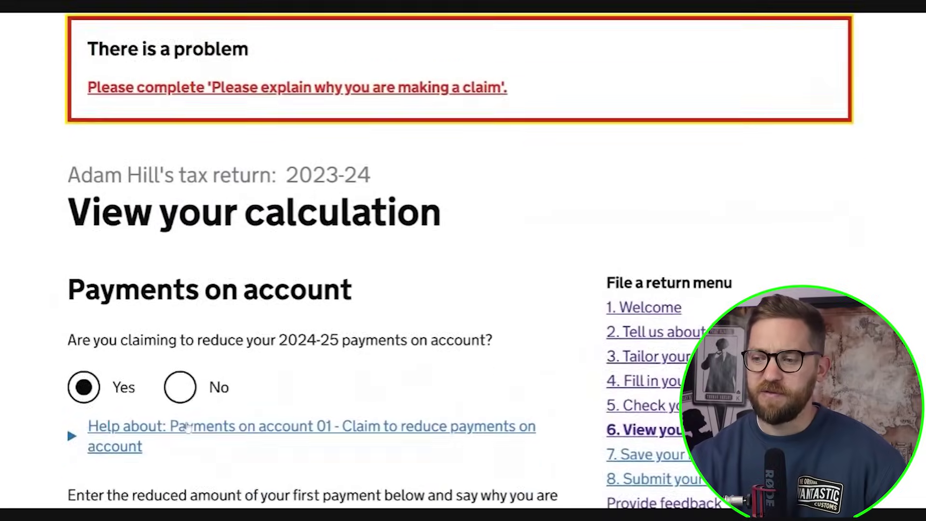